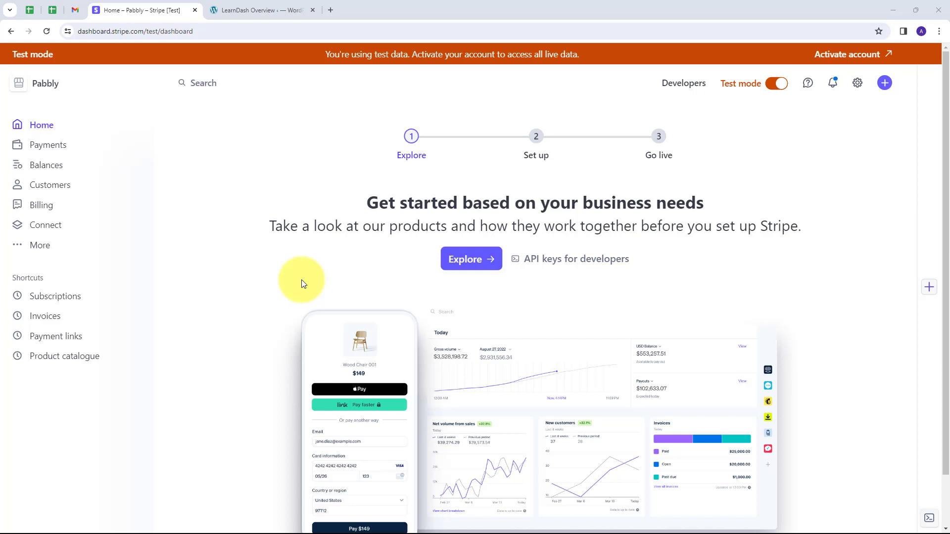
Step: Leave the Stripe test-mode dashboard for the LearnDash WordPress admin tab
left_click(262, 10)
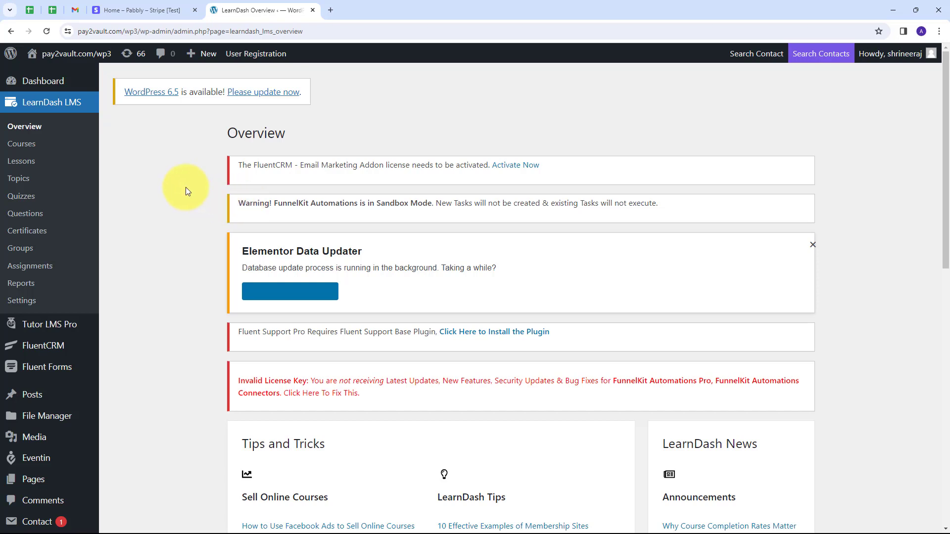
Step: Open a fresh blank browser tab beside the LearnDash overview
left_click(330, 10)
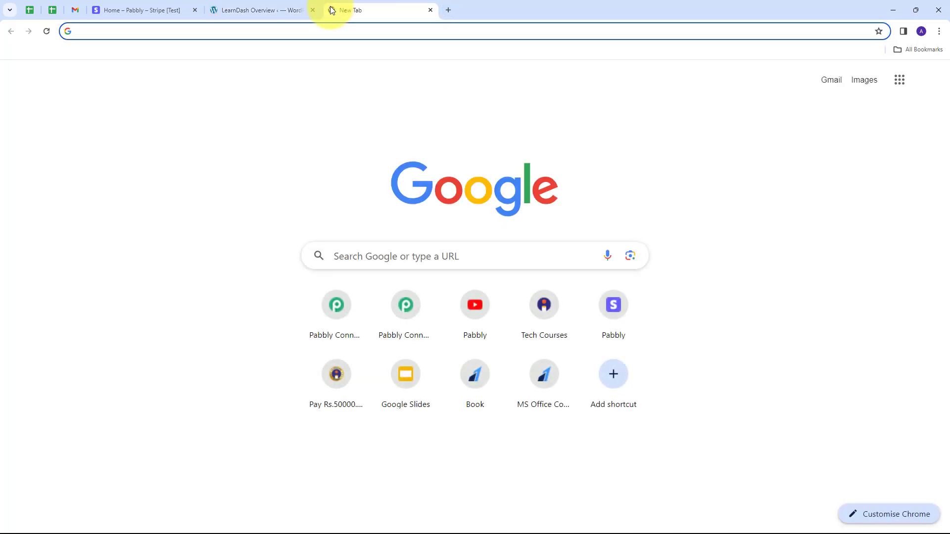
Step: Load pabbly.com/connect and sign in to the Pabbly account
type("pabbly.com")
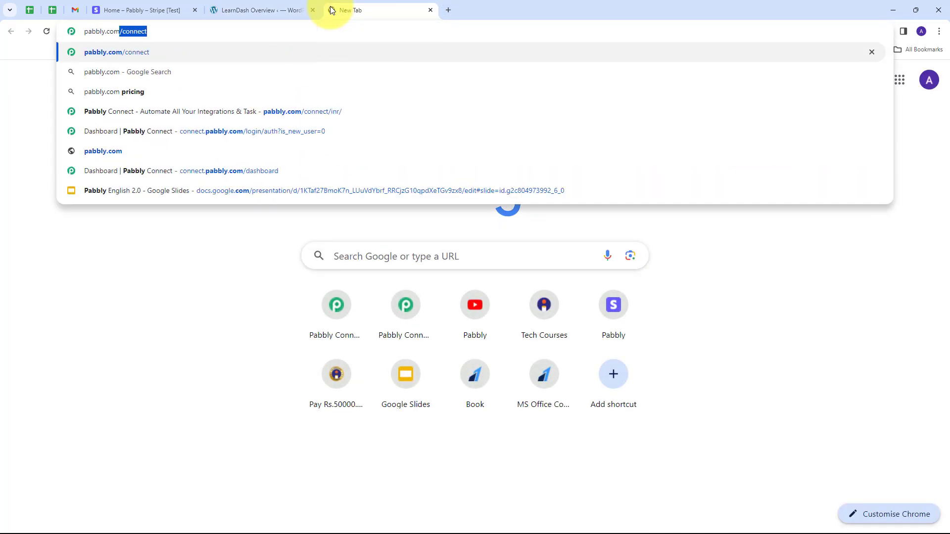
type("/co")
key("Return")
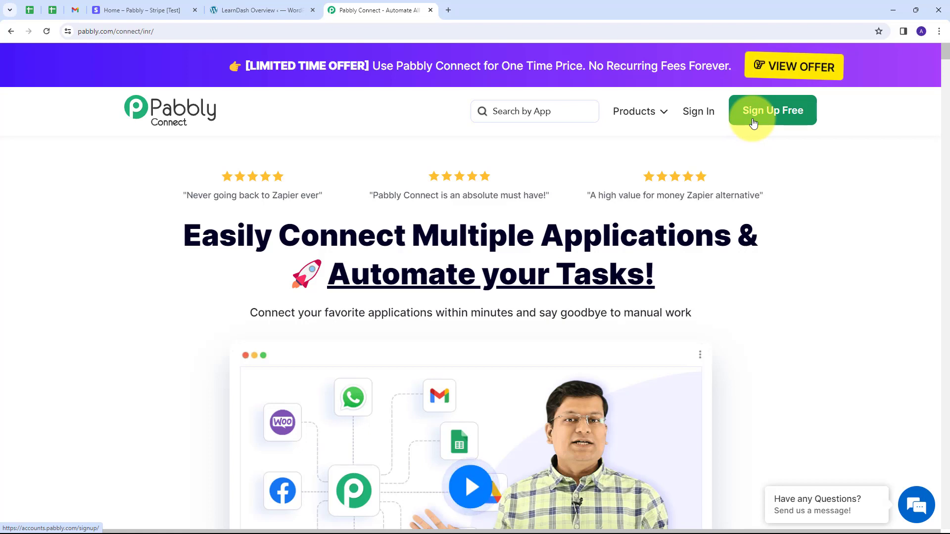
left_click(699, 117)
Step: Launch Pabbly Connect from All Pabbly Apps and start a new workflow
scroll(188, 181, "down", 1)
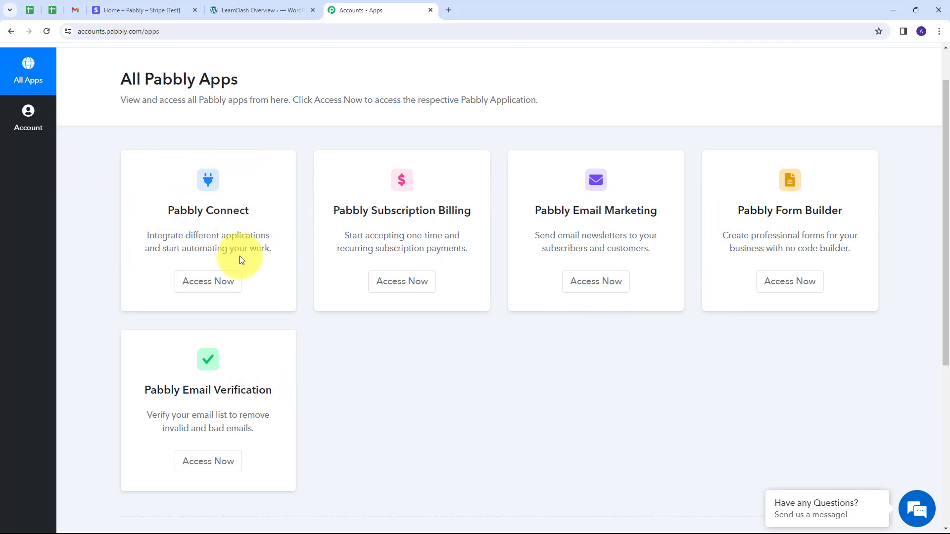
left_click(203, 285)
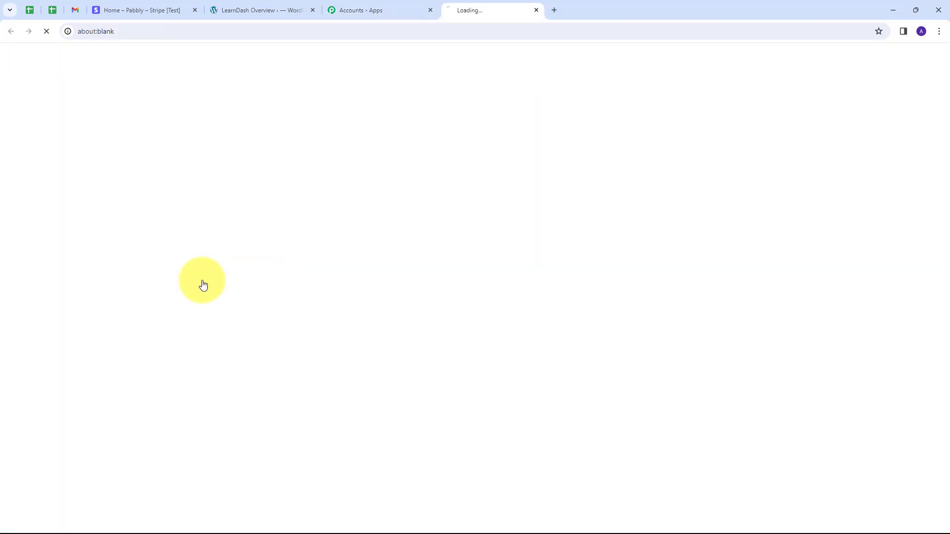
scroll(372, 206, "down", 2)
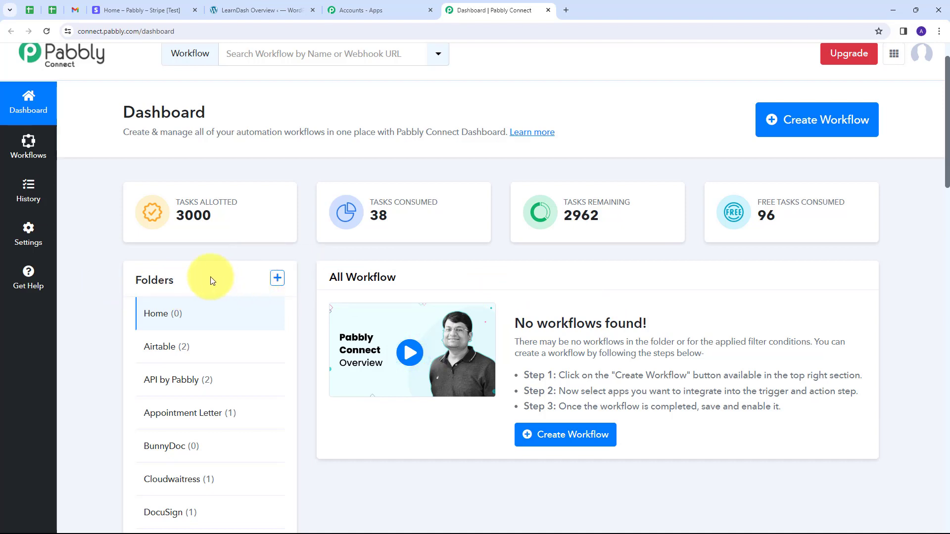
scroll(212, 276, "up", 1)
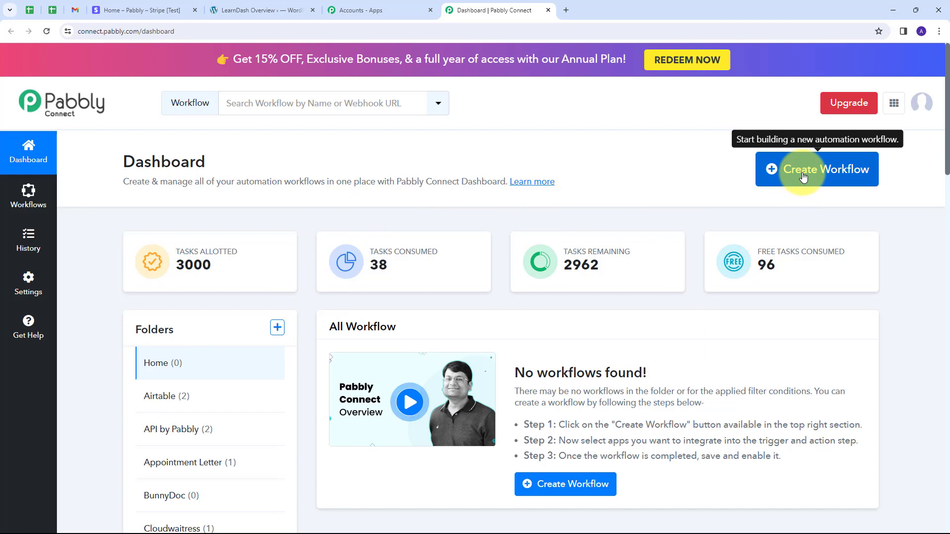
left_click(803, 173)
Step: Create the workflow 'Enroll Student in LearnDash on Stripe Payment' in the Stripe folder
left_click(347, 255)
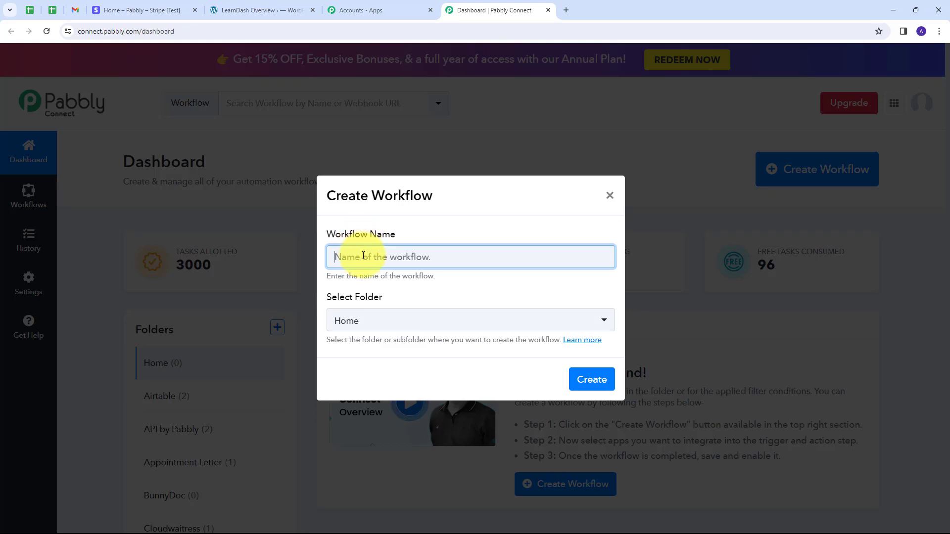
type("Enroll Student in LearnDash on Stripe Payment")
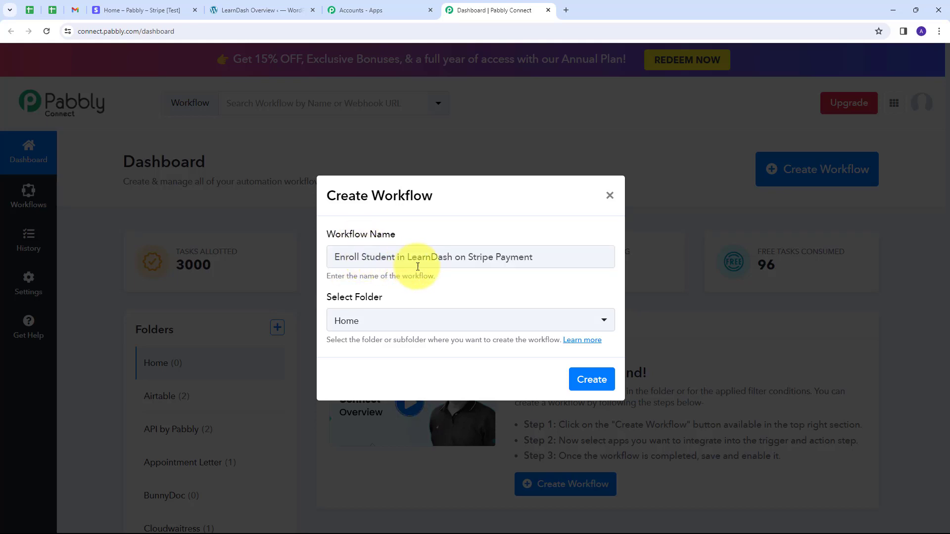
left_click(577, 276)
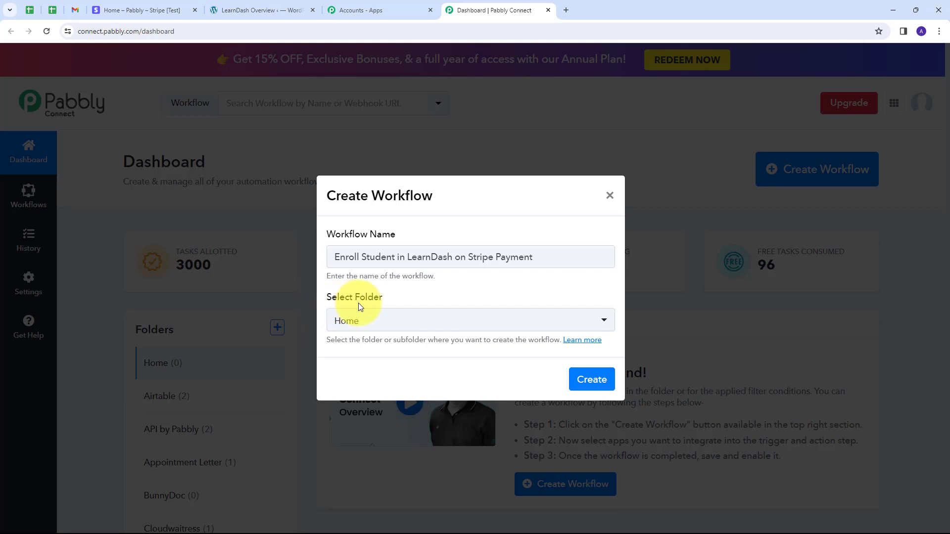
left_click(455, 324)
scroll(419, 197, "down", 6)
scroll(420, 197, "down", 4)
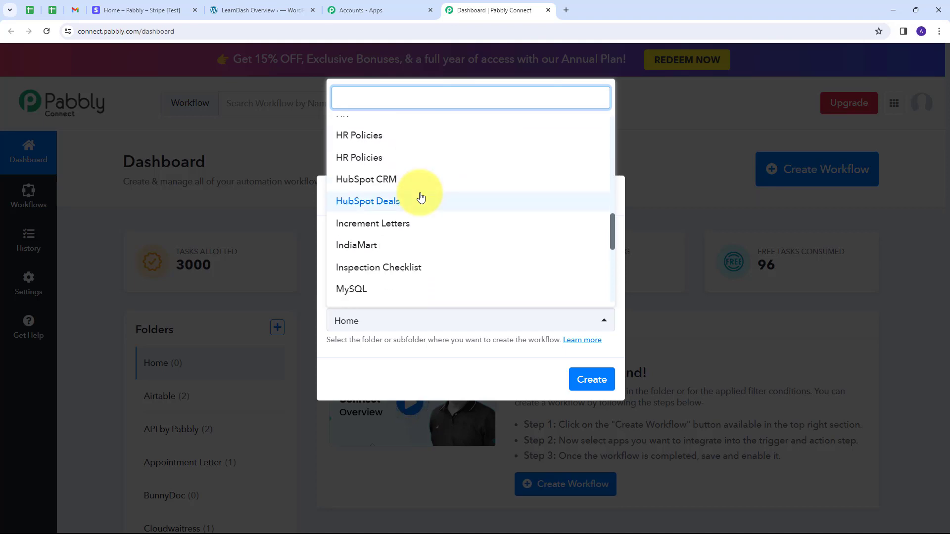
scroll(419, 197, "down", 5)
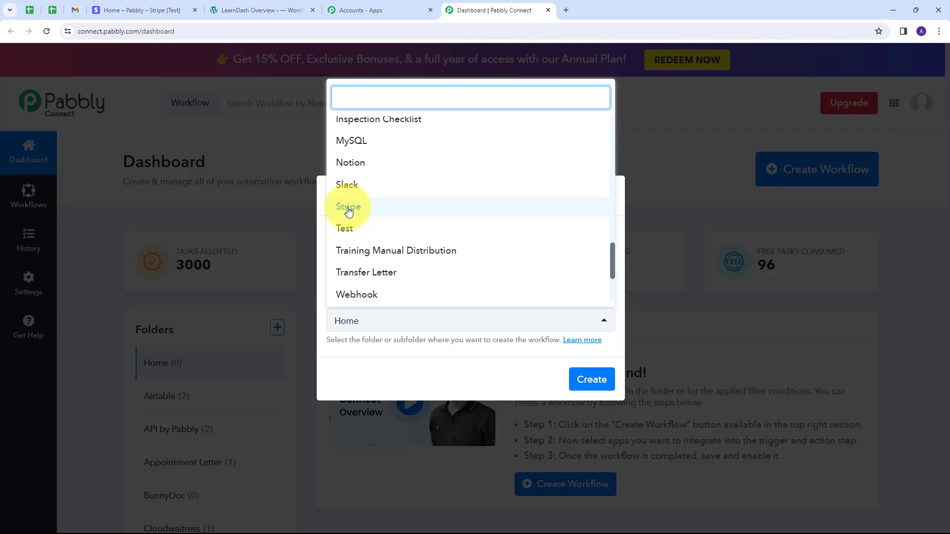
left_click(349, 208)
left_click(593, 381)
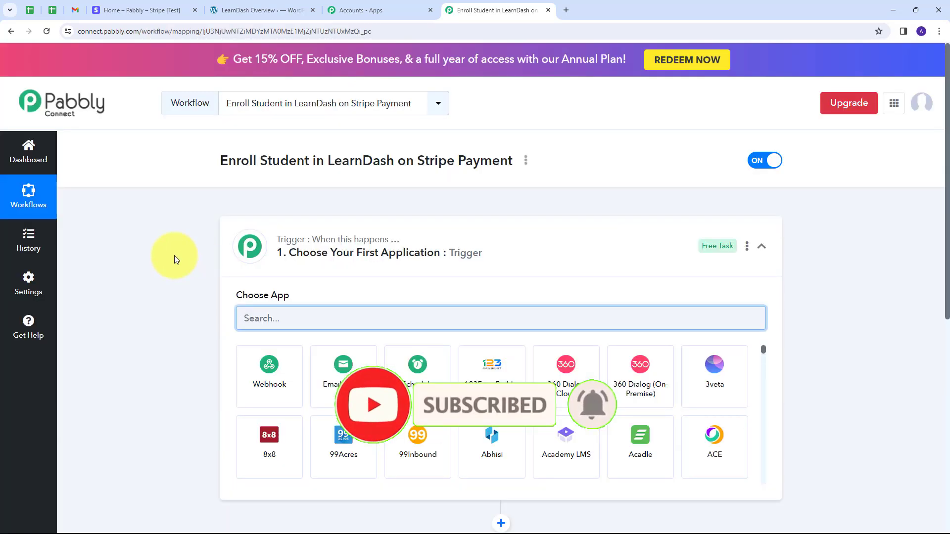
Step: Set the trigger app to Stripe with the Checkout Completed event
scroll(174, 255, "down", 2)
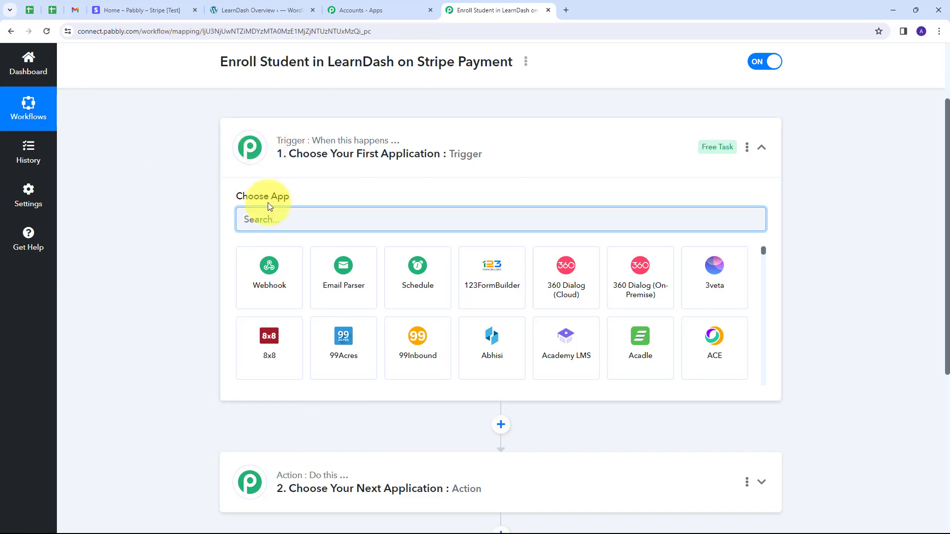
type("Stripe")
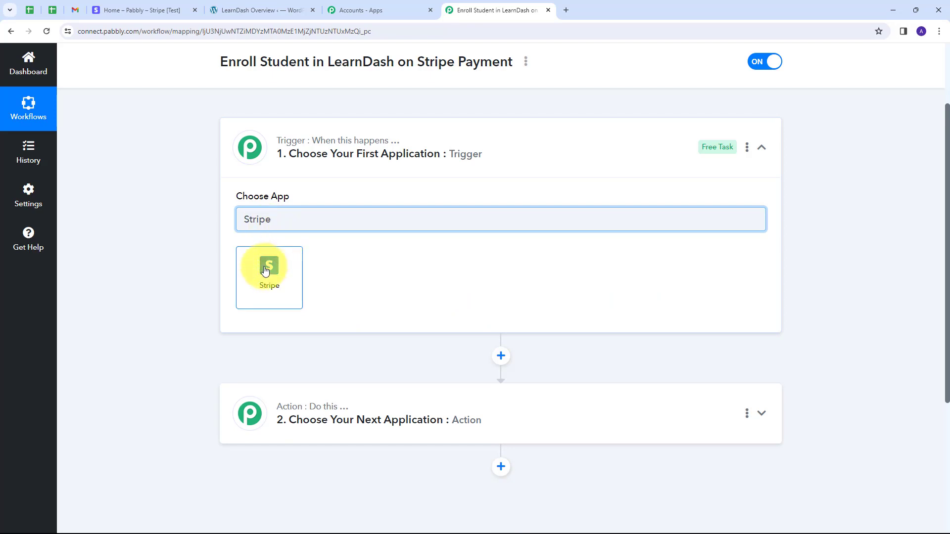
left_click(266, 271)
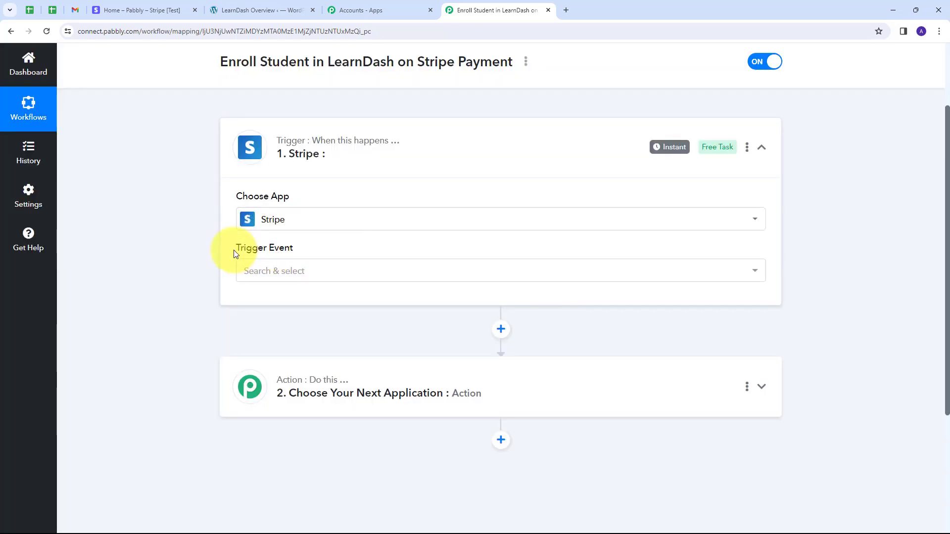
left_click(384, 271)
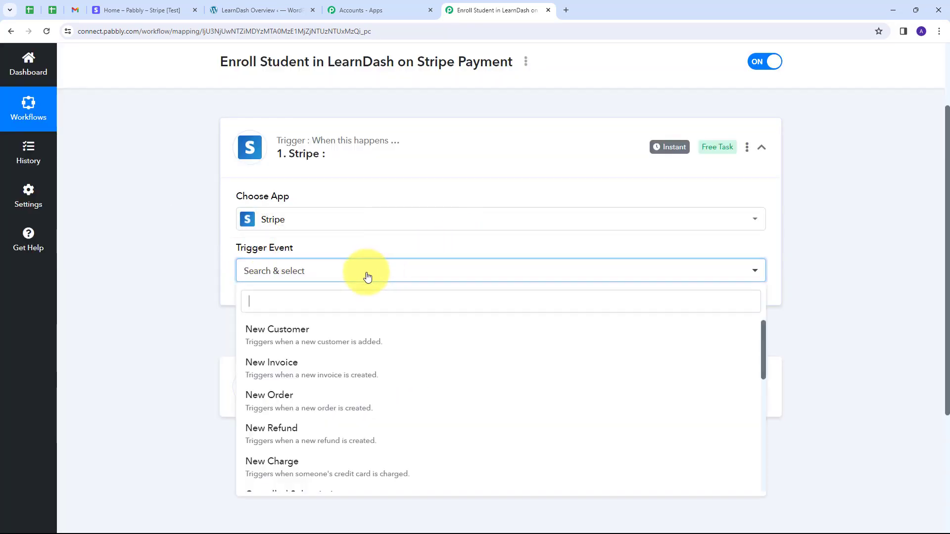
scroll(330, 383, "down", 7)
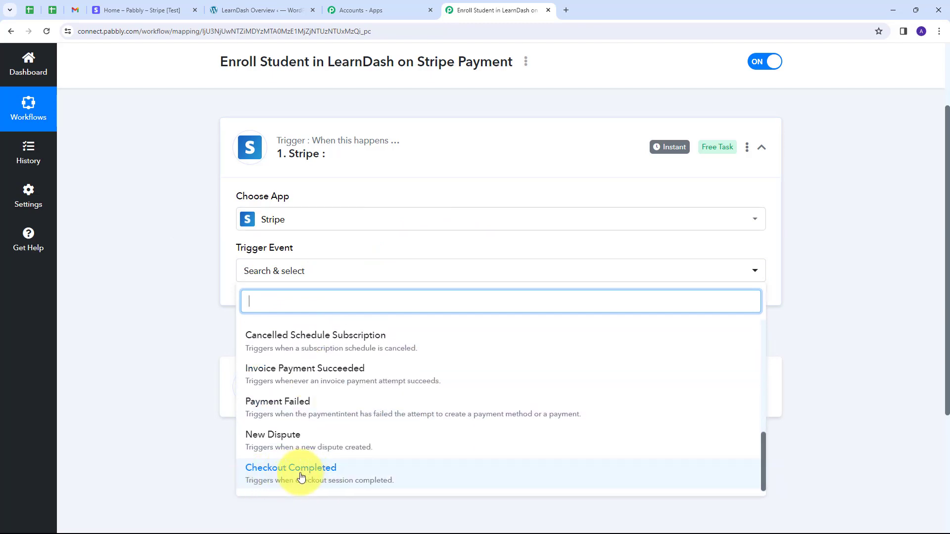
left_click(292, 476)
scroll(296, 148, "down", 1)
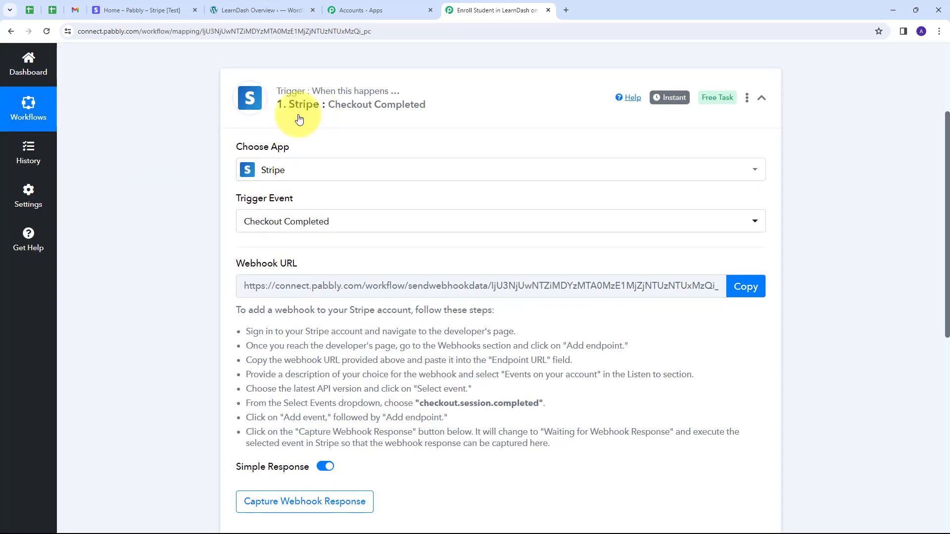
Step: Copy the Checkout Completed trigger's webhook URL and return to the Stripe test dashboard
left_click_drag(237, 260, 317, 264)
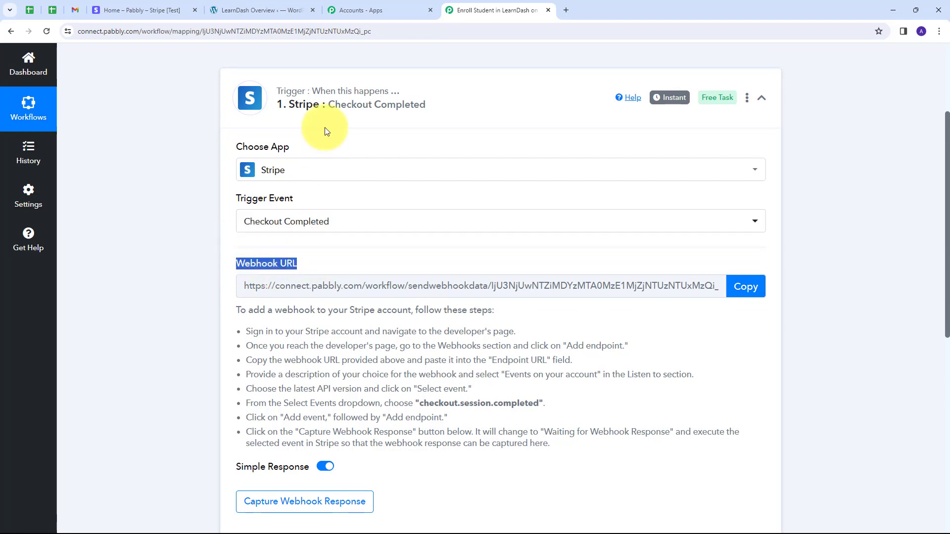
scroll(123, 156, "down", 1)
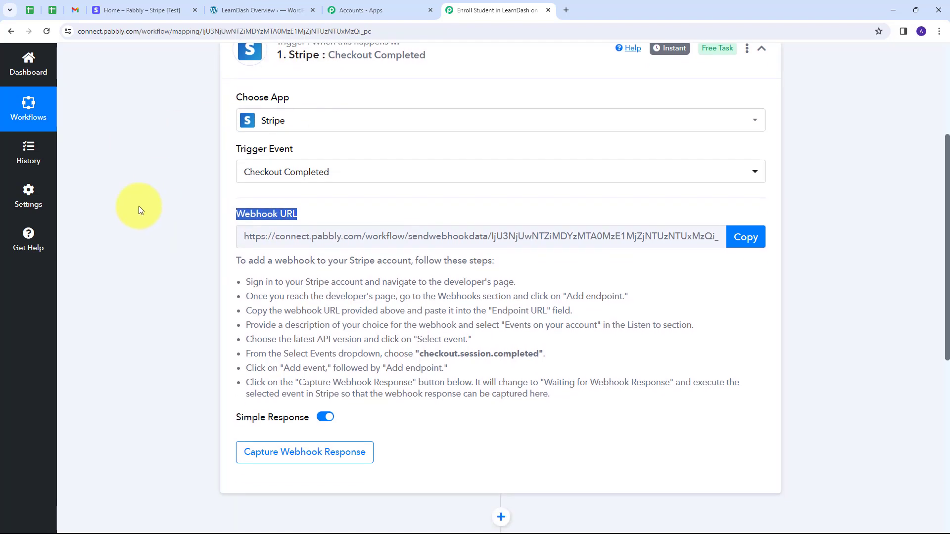
left_click_drag(246, 280, 642, 410)
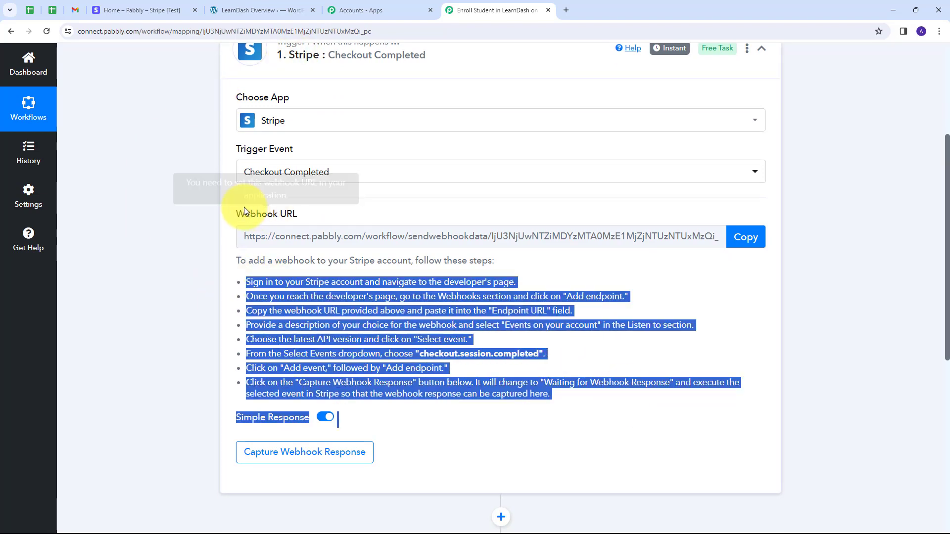
left_click(740, 238)
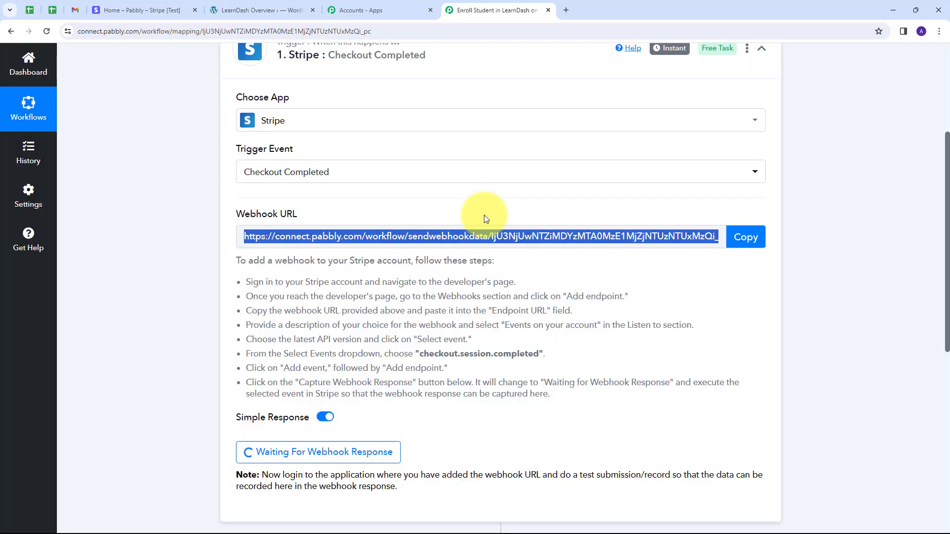
left_click(128, 12)
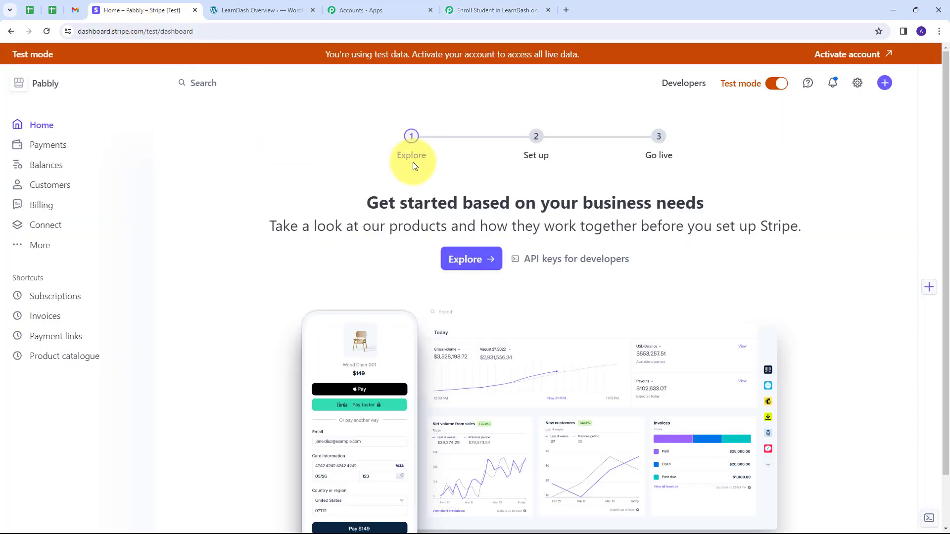
Step: In Stripe Developers, go to Webhooks and begin adding a new endpoint
left_click(688, 87)
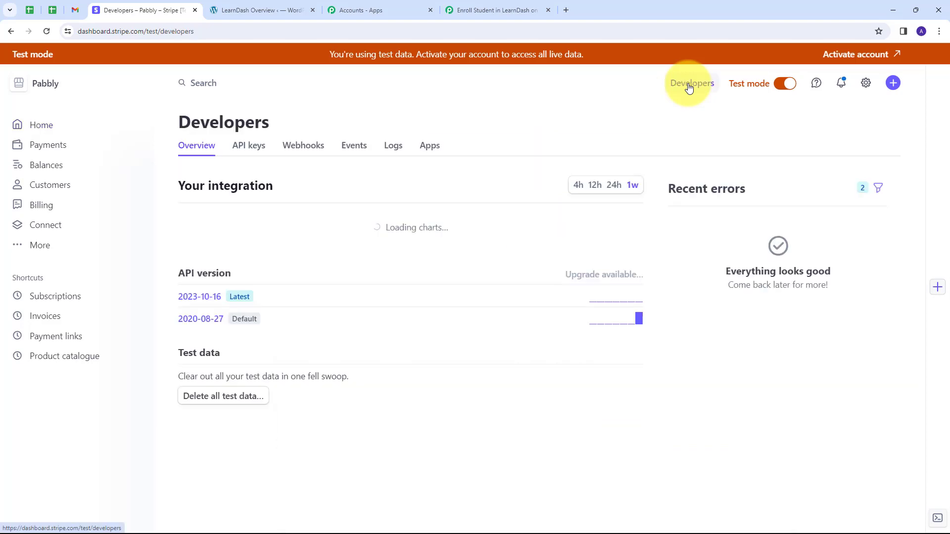
left_click(306, 148)
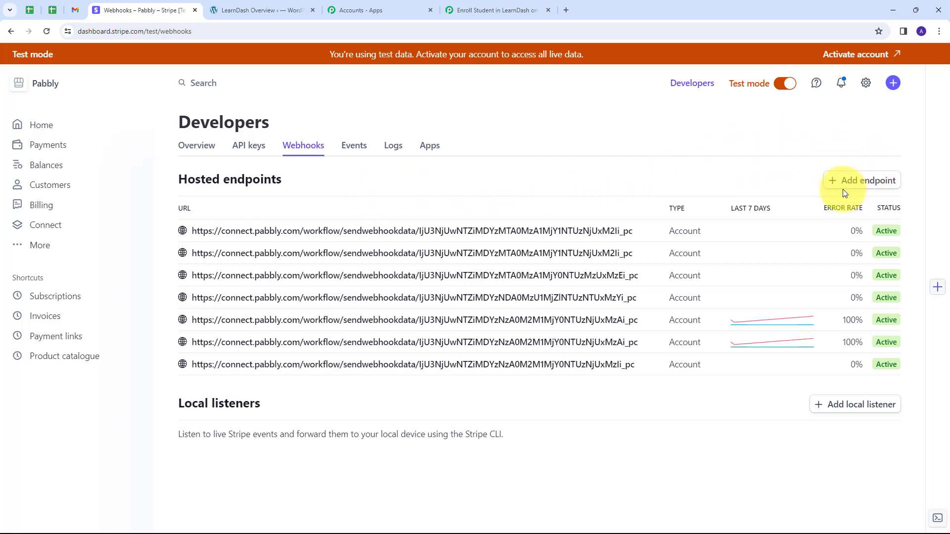
left_click(860, 184)
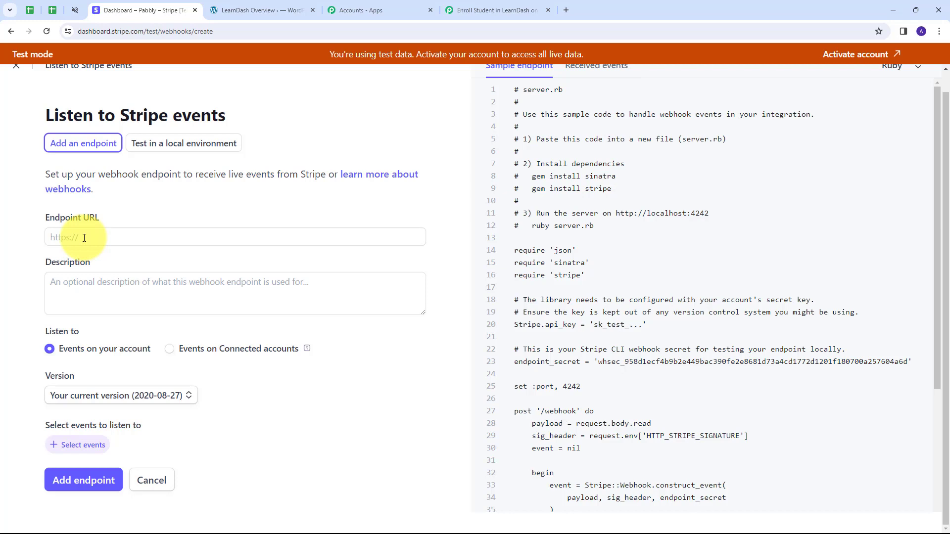
Step: Give the endpoint the Pabbly webhook URL, description 'Testing', and API version 2023-10-16
left_click(83, 238)
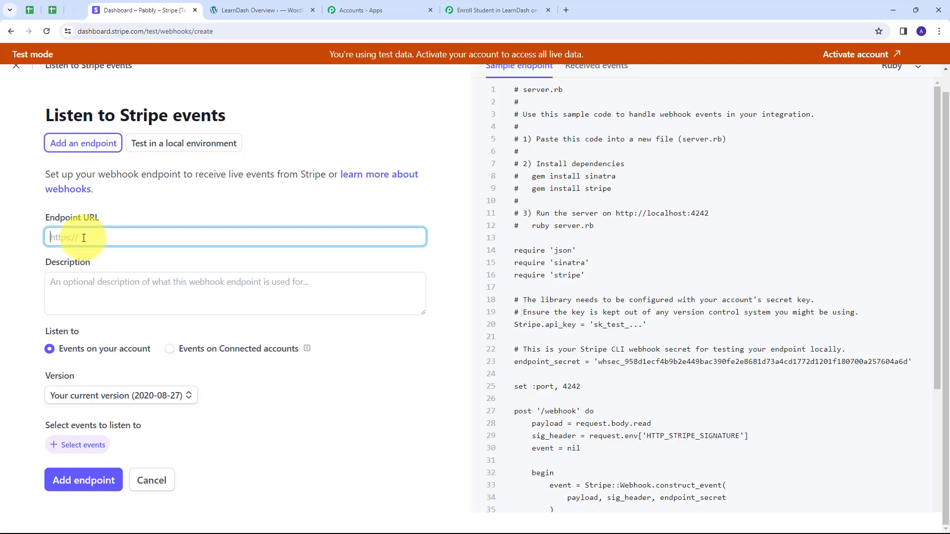
key("ctrl+v")
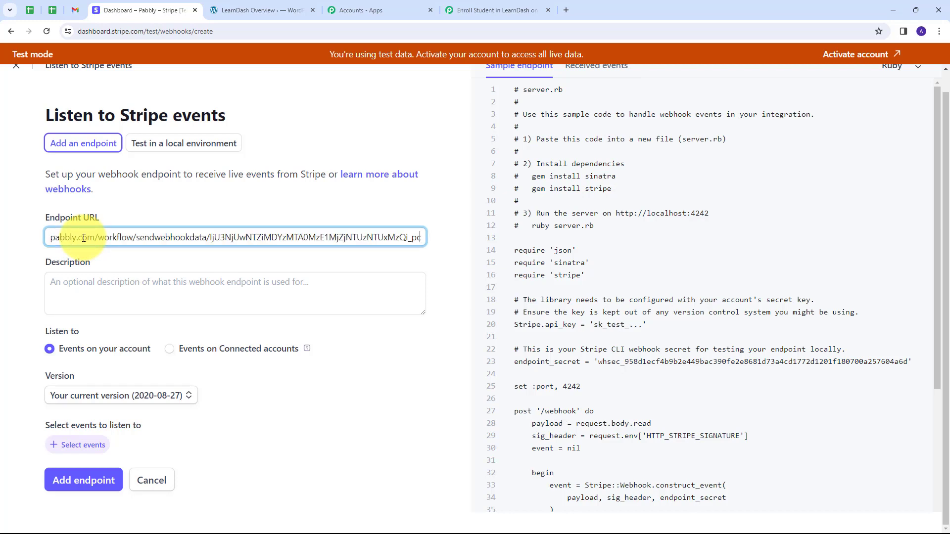
left_click(89, 294)
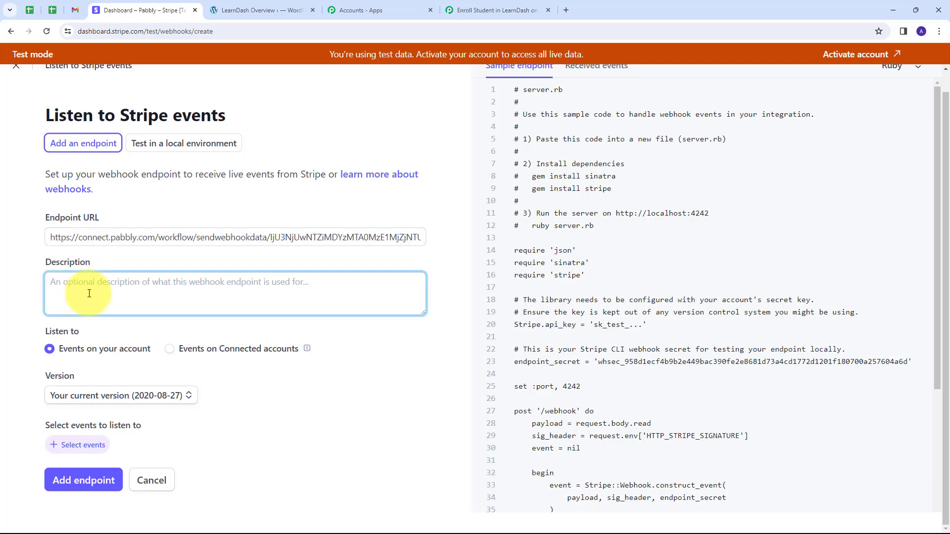
type("Testing")
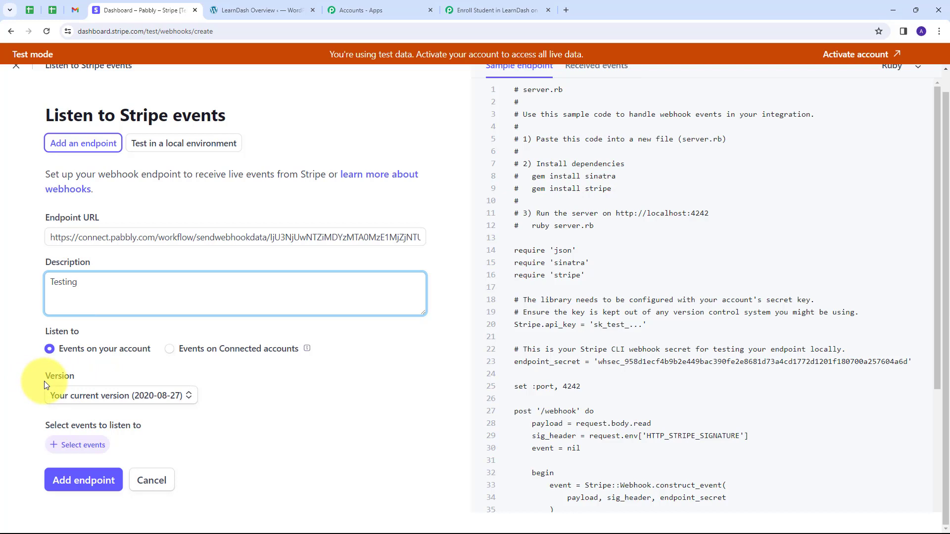
left_click(166, 396)
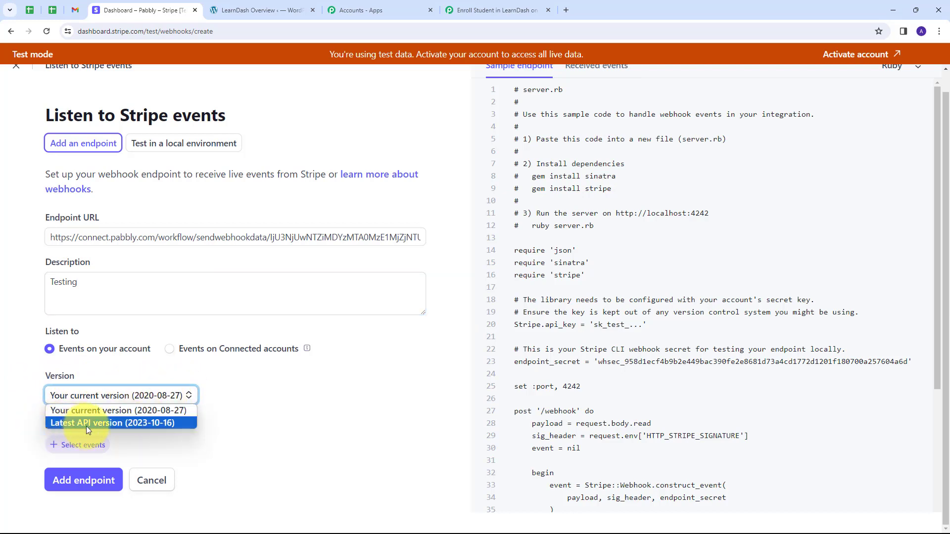
left_click(121, 423)
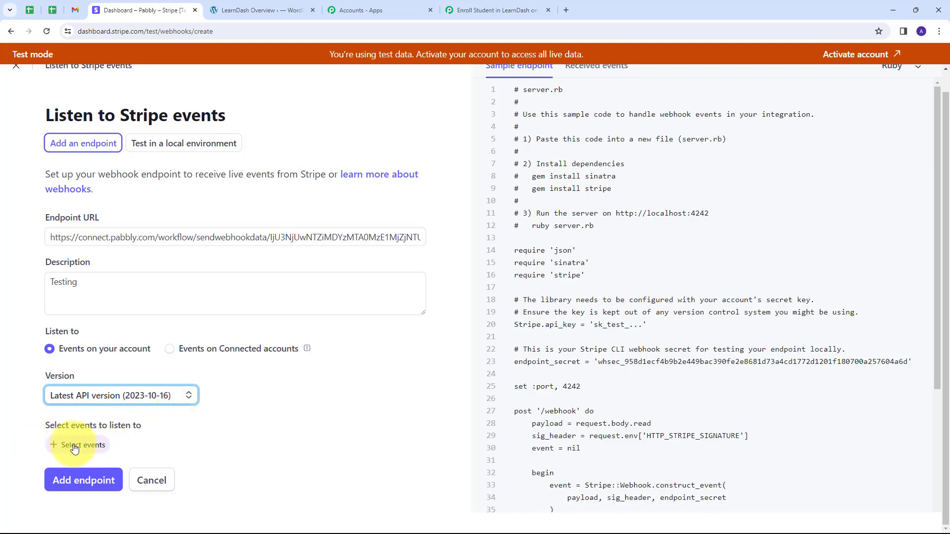
left_click(63, 447)
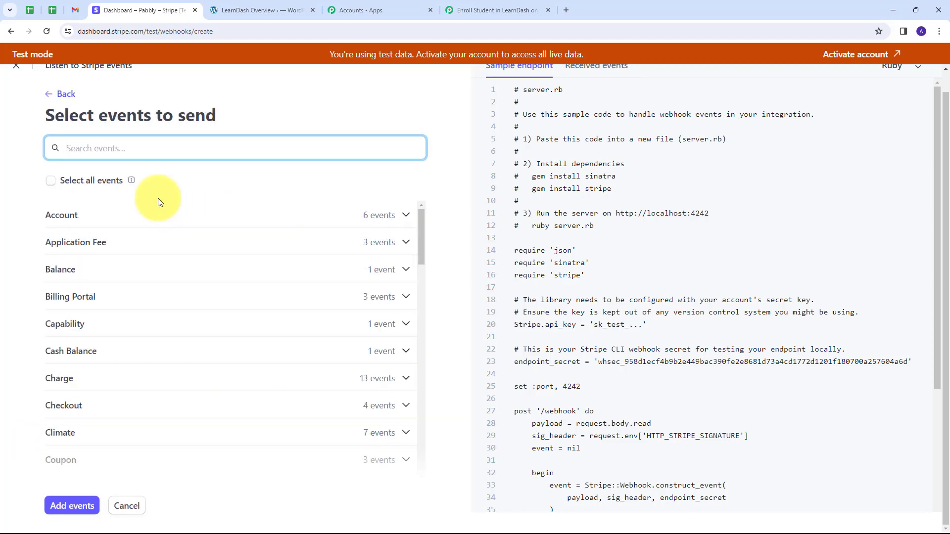
Step: Subscribe the endpoint to checkout.session.completed and create it
type("session")
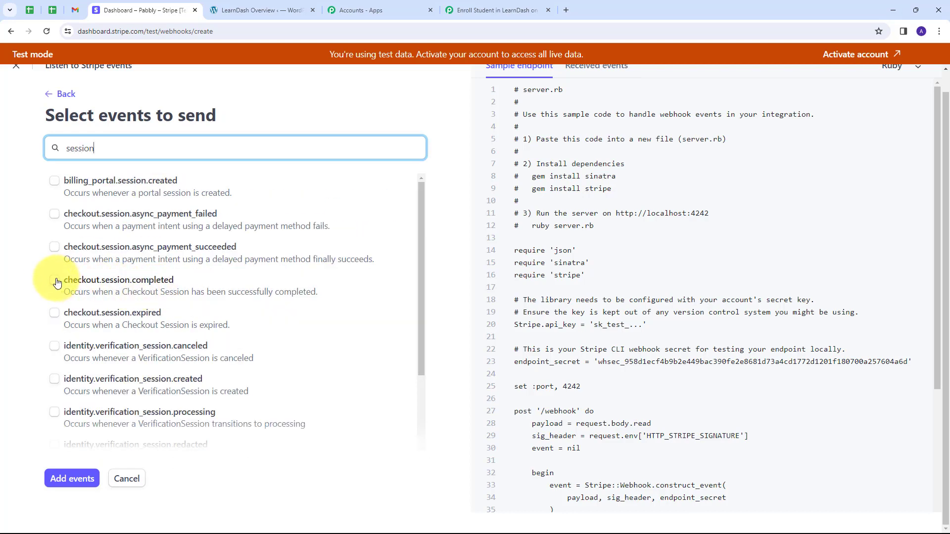
left_click(54, 281)
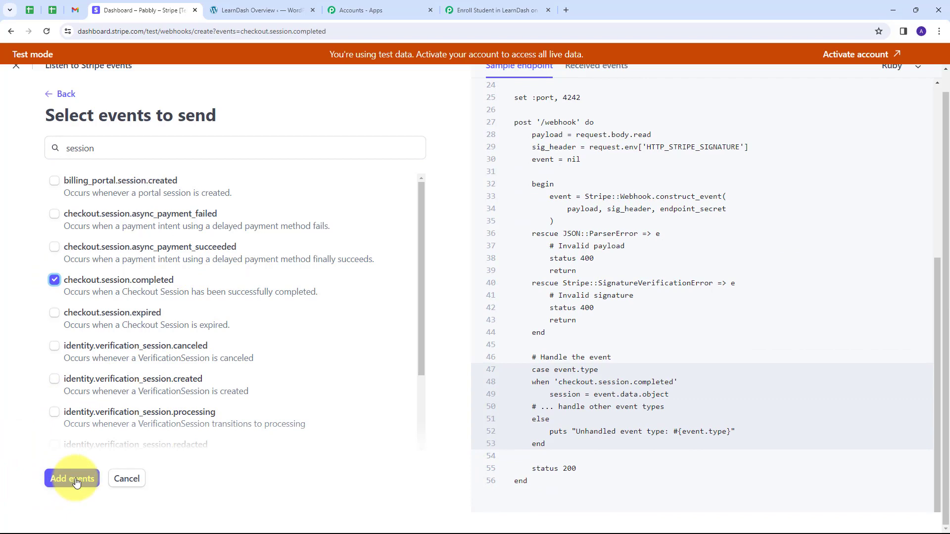
left_click(74, 480)
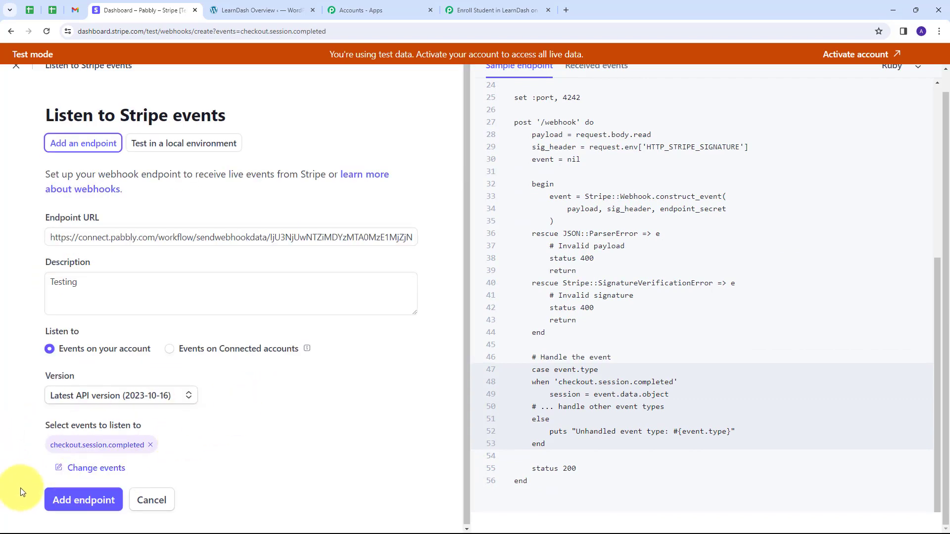
left_click(59, 501)
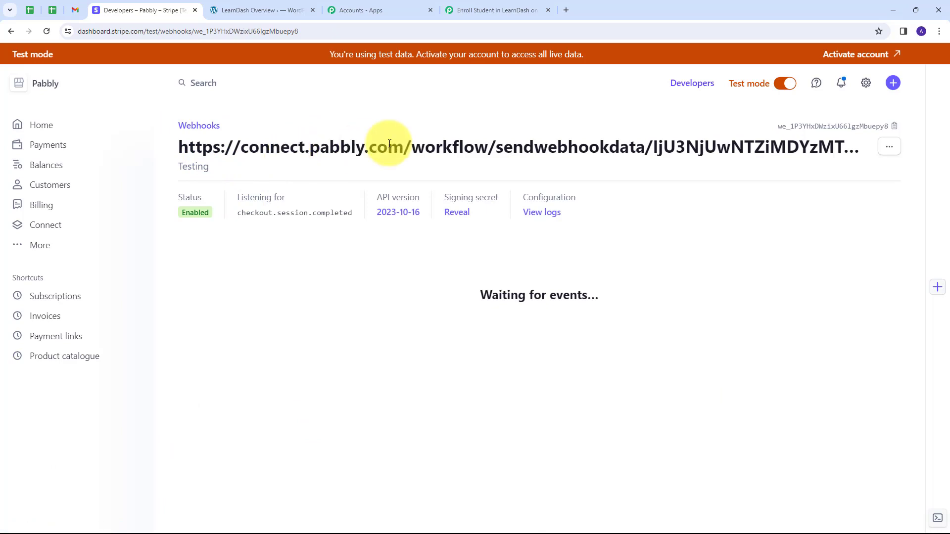
Step: Confirm the Pabbly trigger is still waiting, then bring up Stripe's list of test Payment links
left_click(500, 10)
scroll(489, 361, "down", 1)
scroll(488, 361, "down", 2)
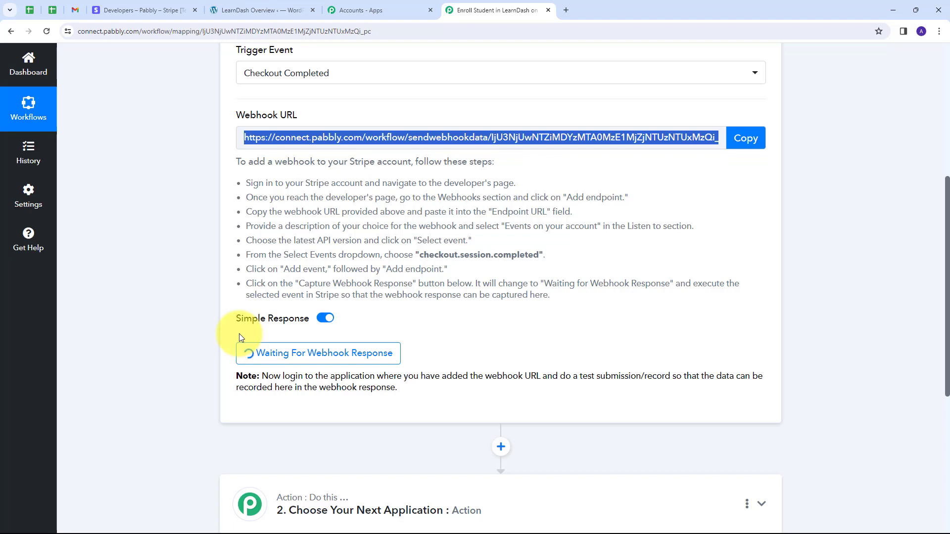
left_click(158, 10)
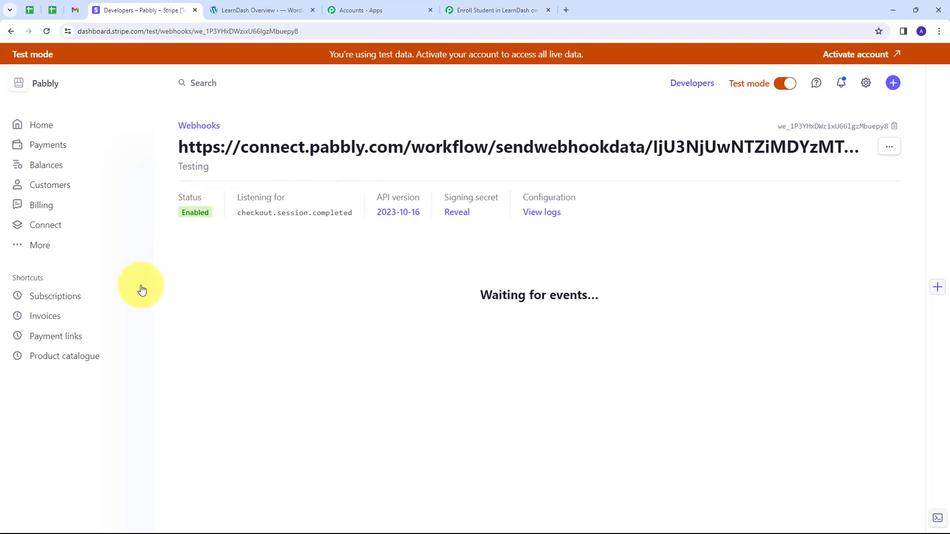
left_click(56, 338)
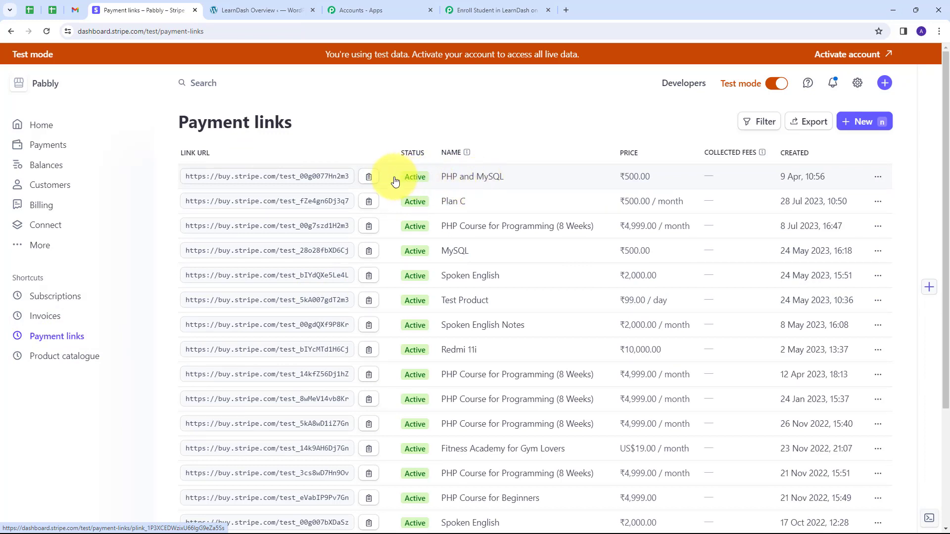
Step: Copy the PHP and MySQL payment link and load its checkout page in a new tab
left_click(370, 177)
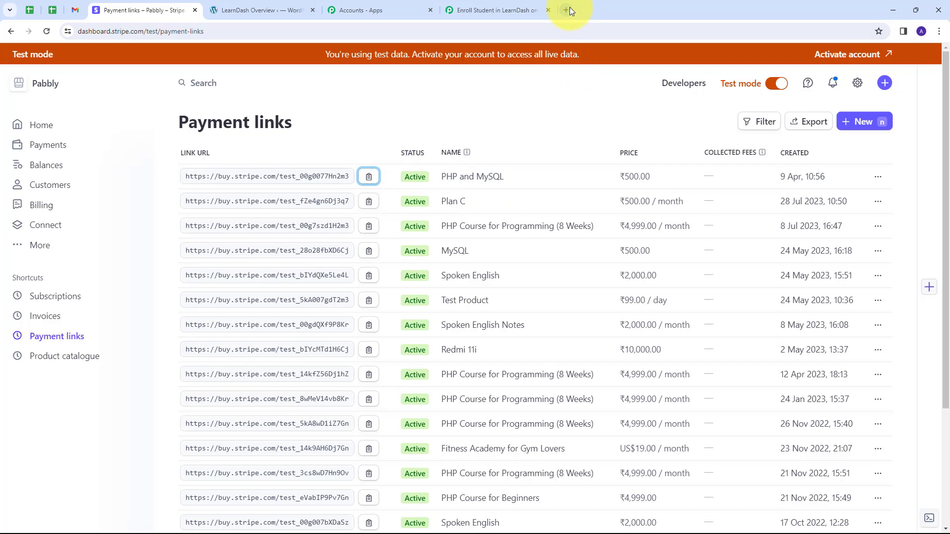
left_click(566, 10)
key("ctrl+v")
key("Return")
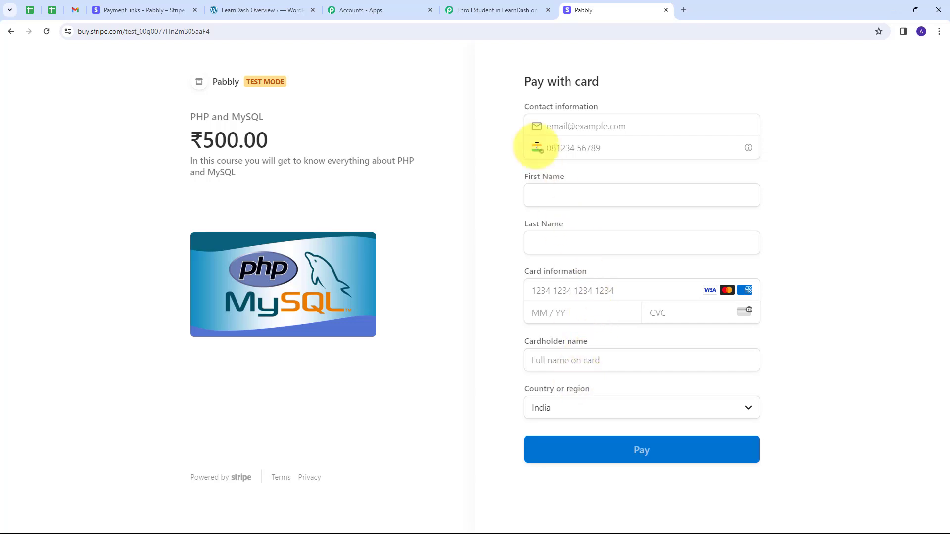
Step: Fill in the buyer's contact e-mail, phone number, first name and last name
left_click(579, 126)
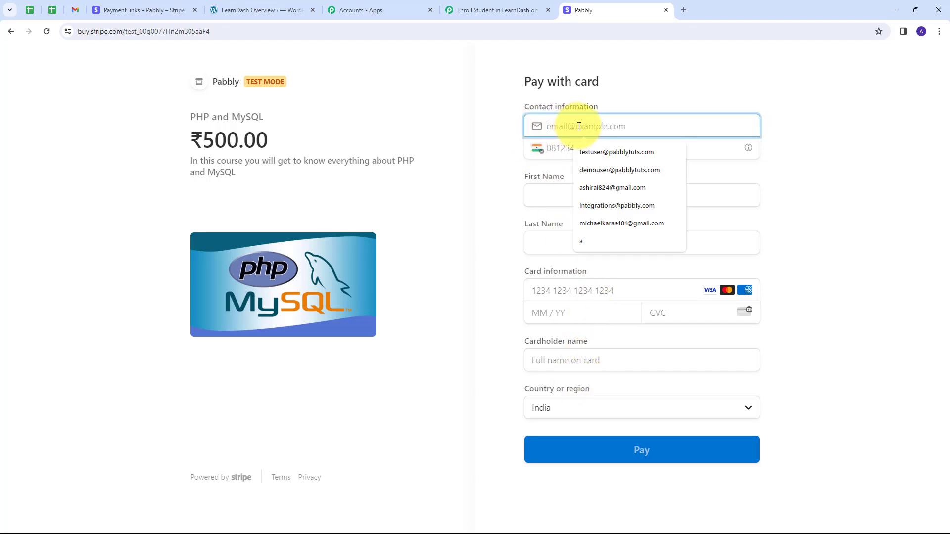
key("ctrl+v")
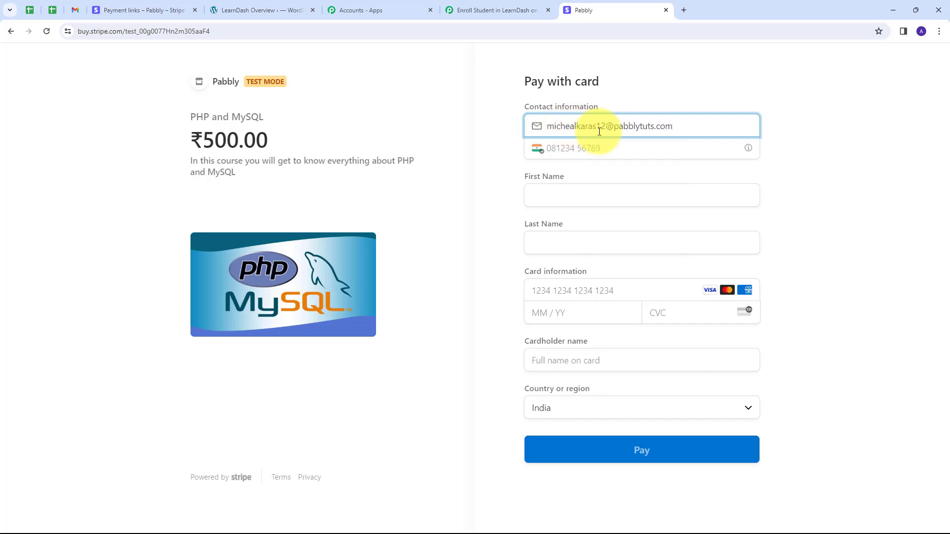
left_click(615, 148)
type("919595959595")
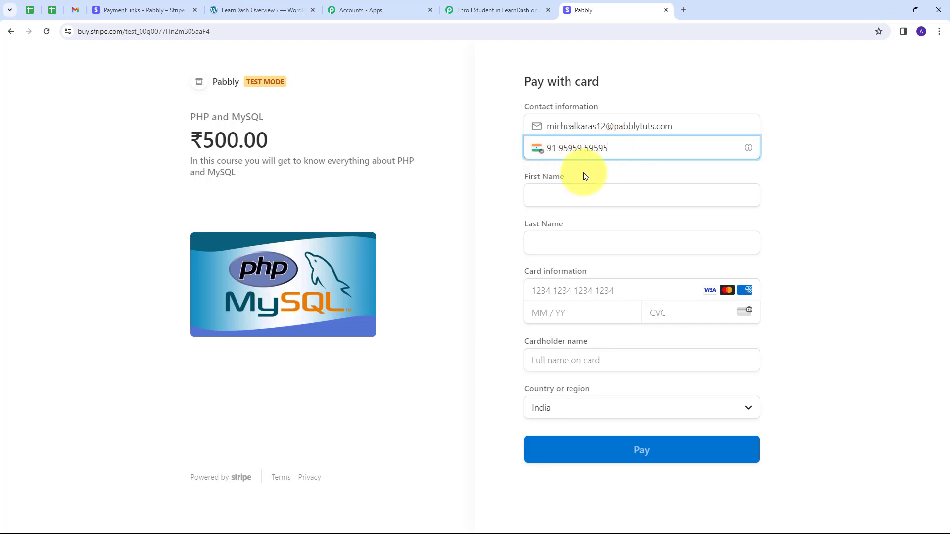
left_click(567, 199)
key("Tab")
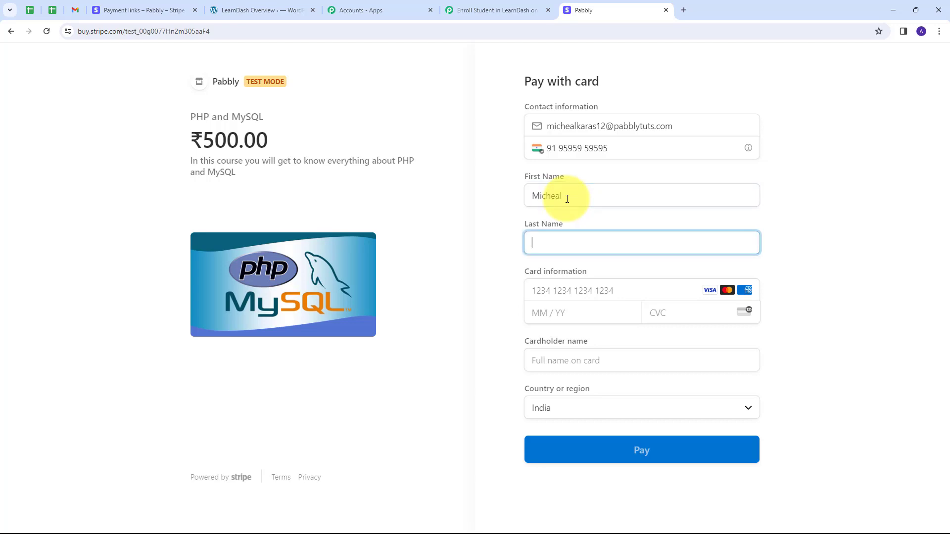
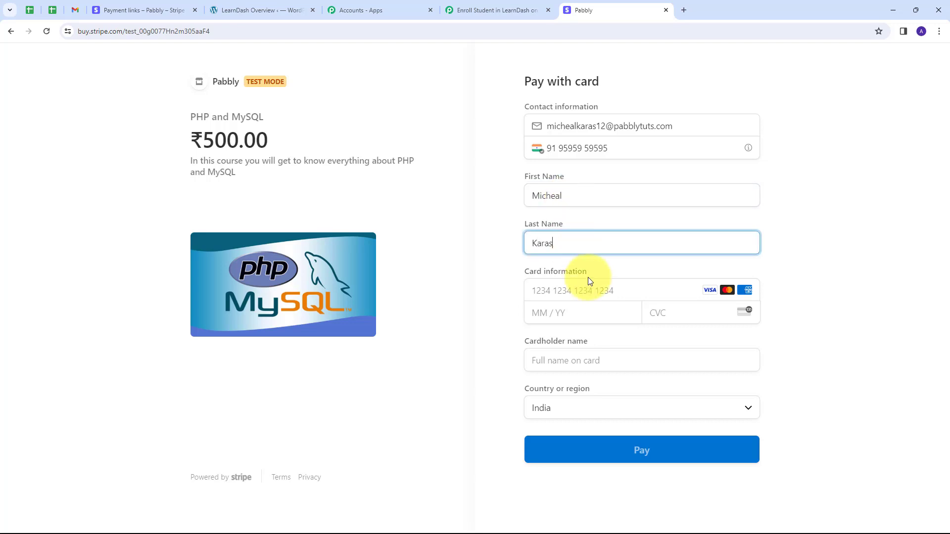
left_click(561, 290)
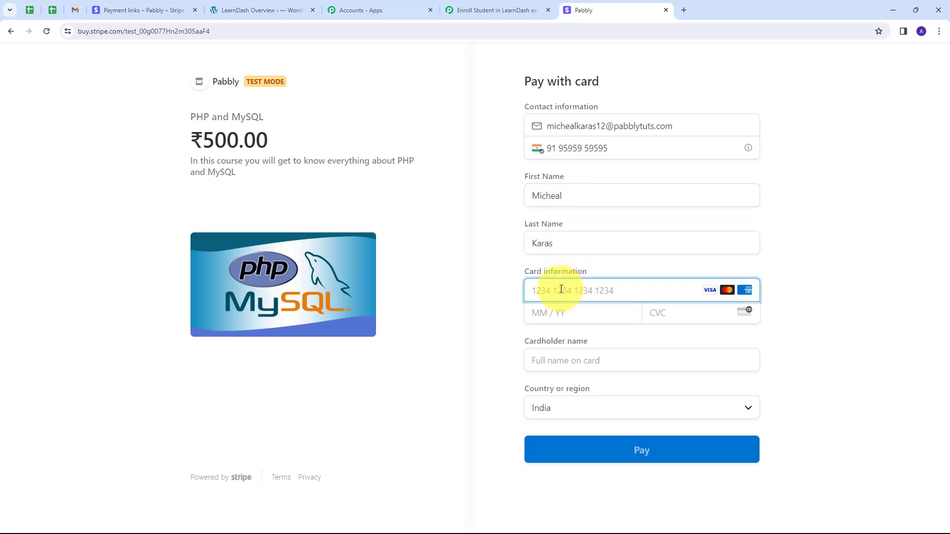
type("4111 1111 ")
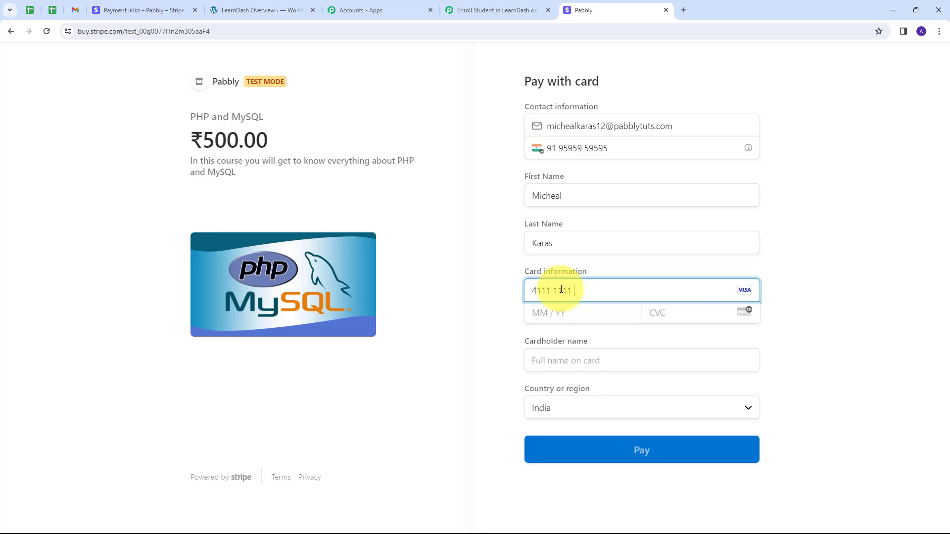
type("1111 1111 02 / ")
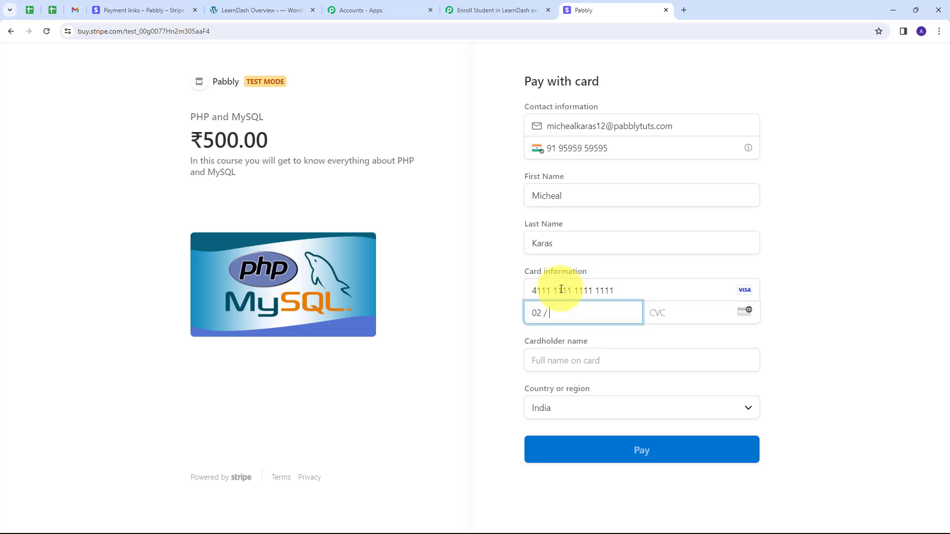
type("26 123")
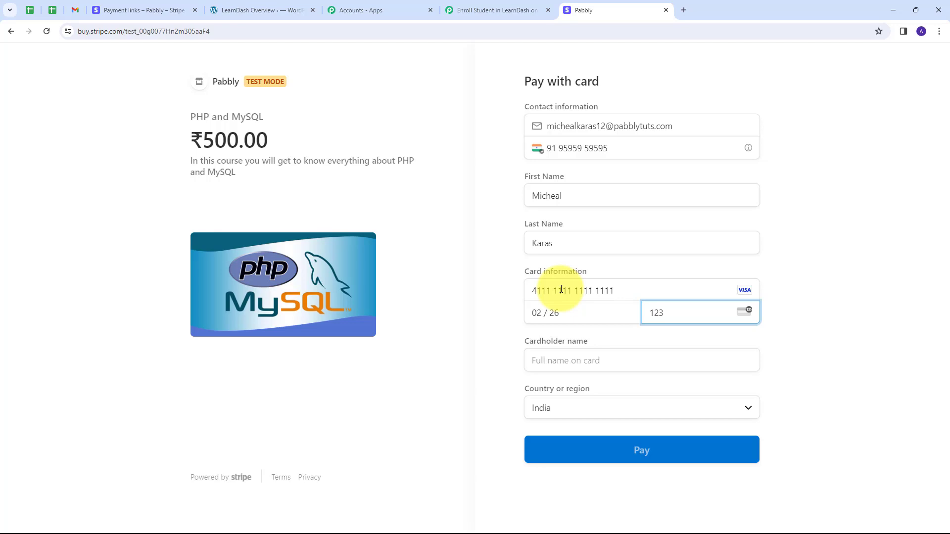
left_click(561, 362)
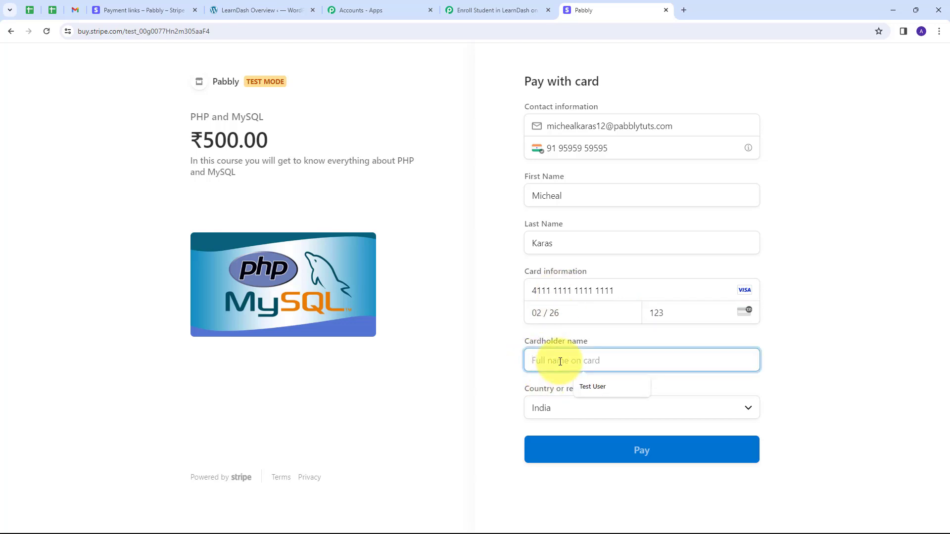
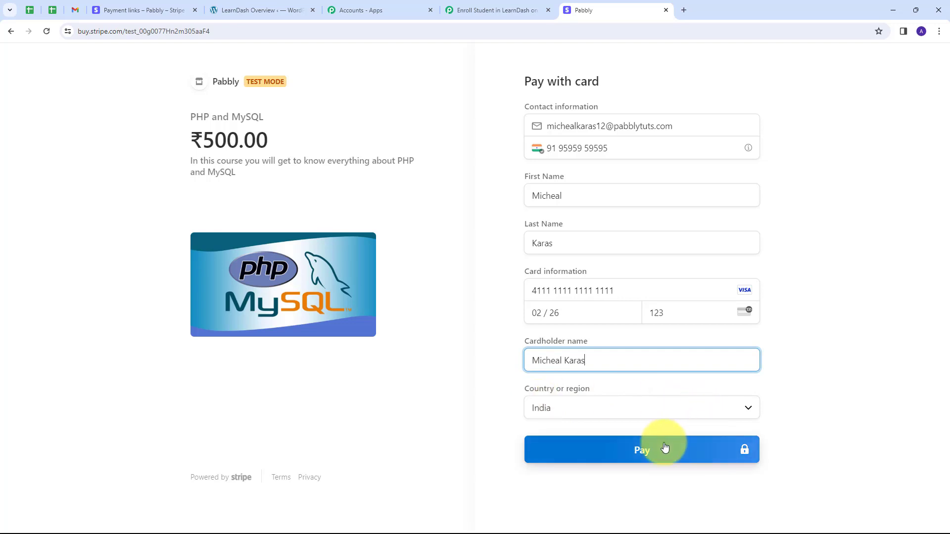
left_click(640, 451)
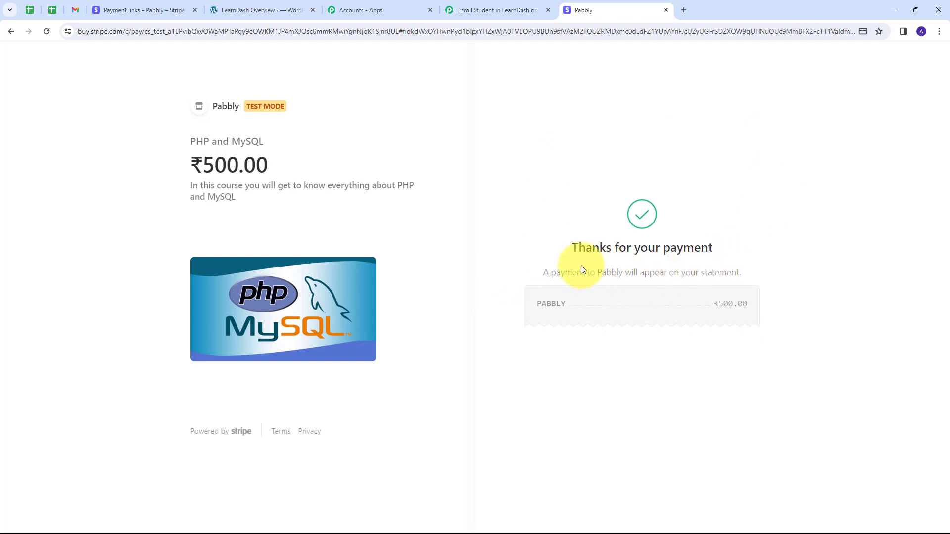
left_click(490, 10)
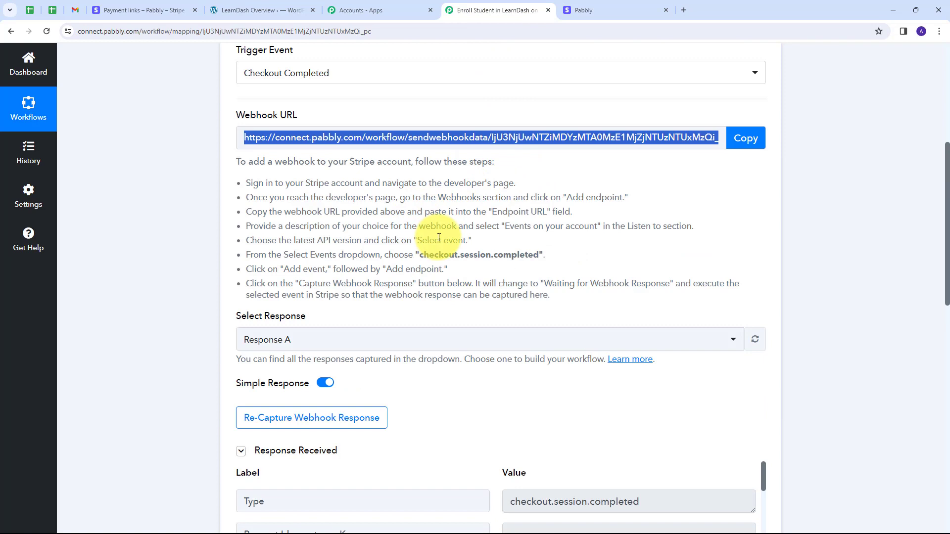
Step: Scroll through Response Received and select the Data Object Status value 'complete'
scroll(435, 213, "down", 4)
scroll(508, 217, "down", 5)
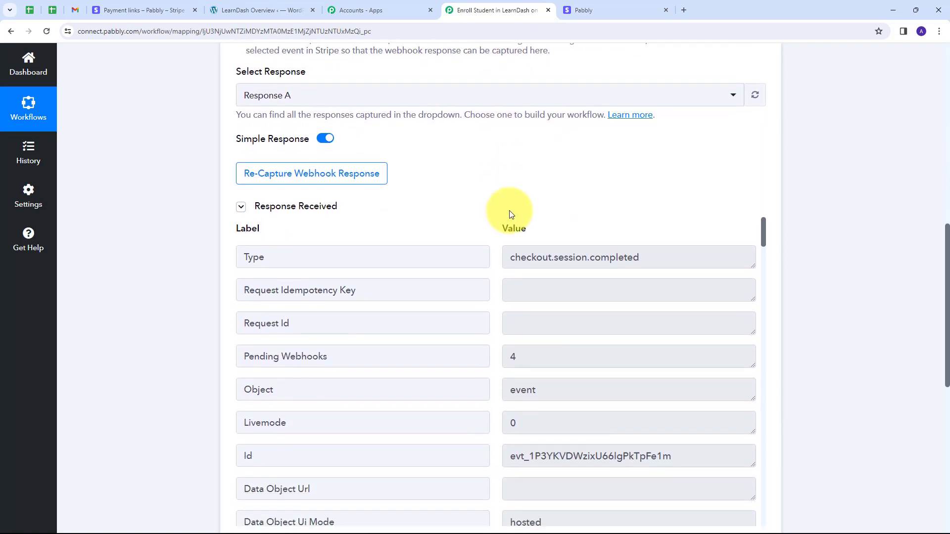
left_click_drag(683, 312, 435, 317)
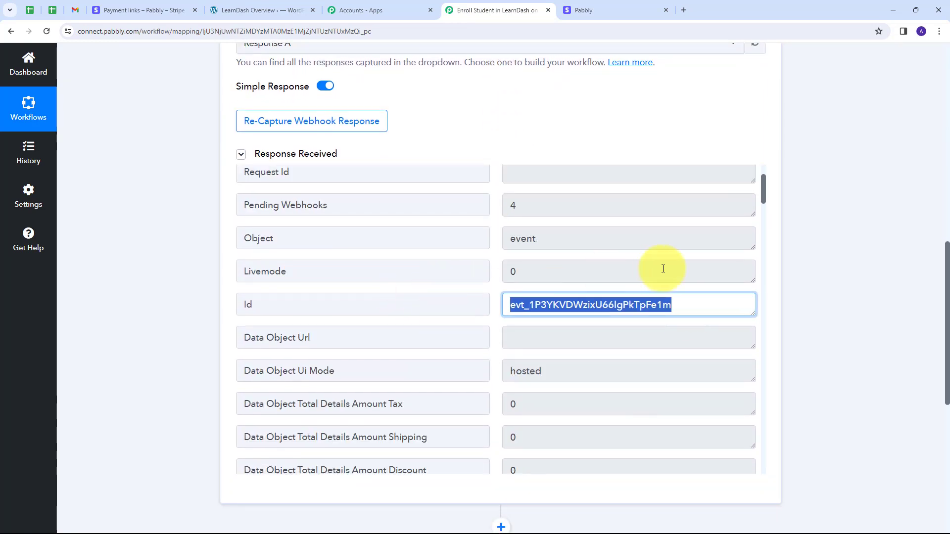
scroll(664, 268, "down", 5)
left_click(550, 257)
double_click(550, 258)
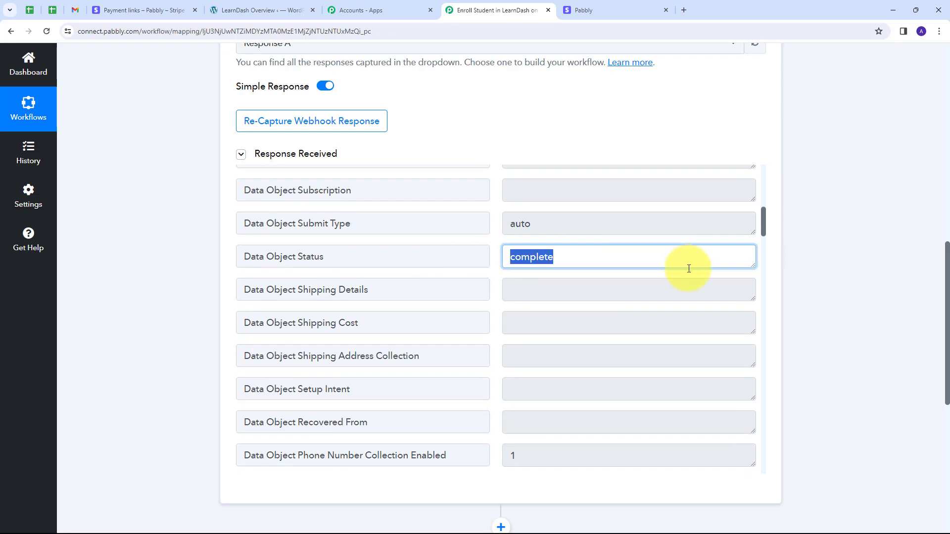
Step: Highlight the captured customer e-mail, name and phone values in the response
scroll(541, 246, "down", 10)
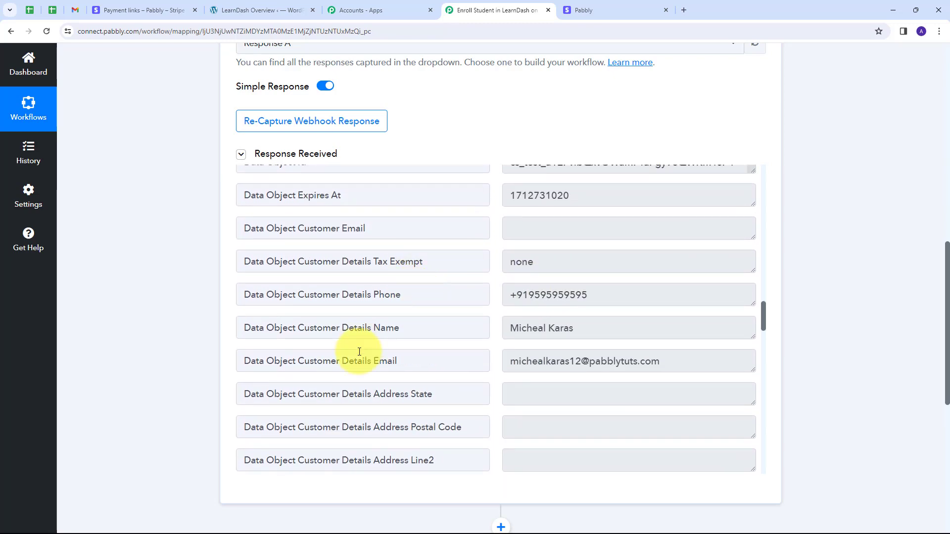
left_click_drag(678, 361, 350, 361)
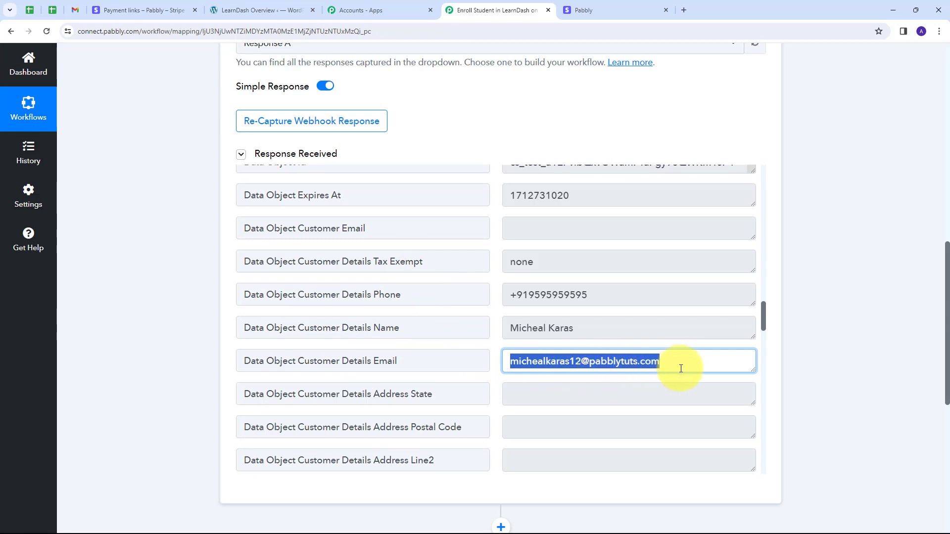
left_click_drag(630, 328, 492, 330)
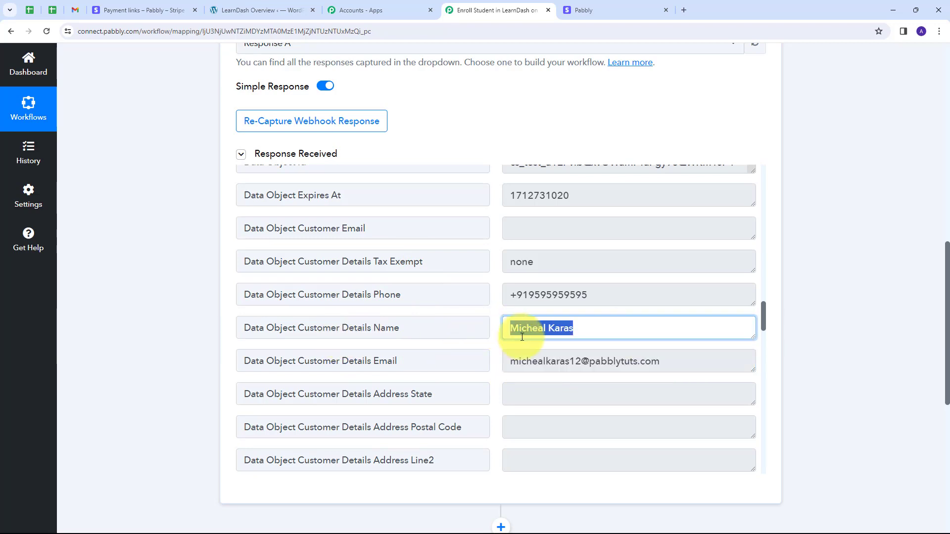
left_click_drag(669, 295, 401, 304)
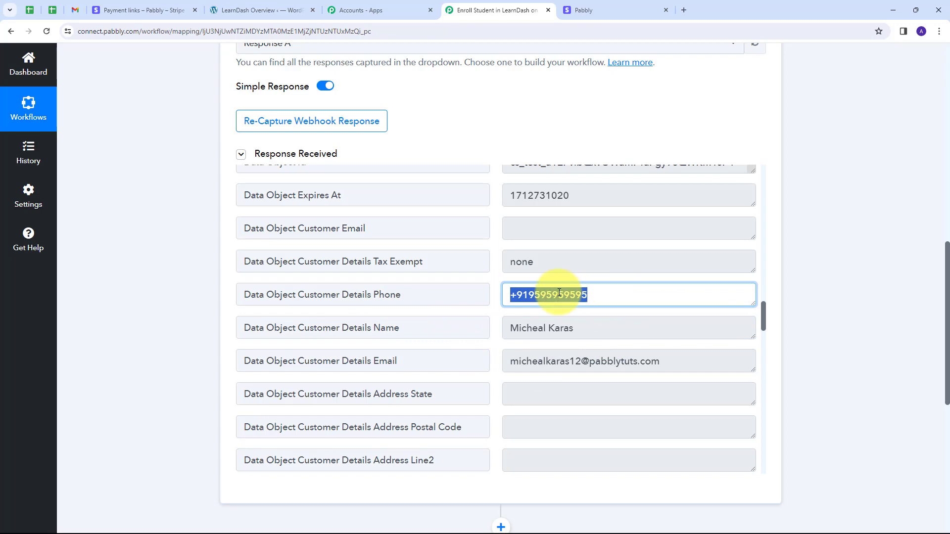
scroll(540, 237, "down", 5)
left_click_drag(536, 231, 466, 233)
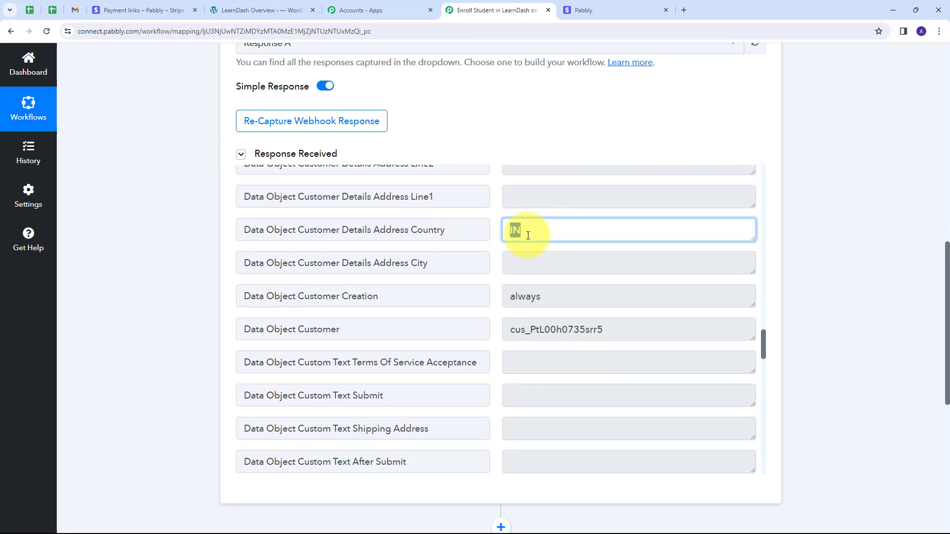
scroll(528, 235, "down", 9)
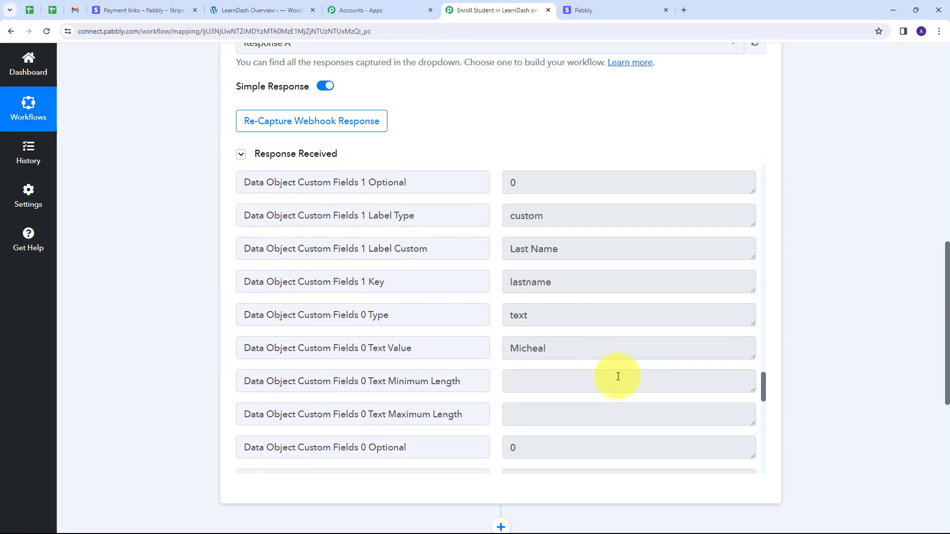
left_click_drag(556, 346, 435, 346)
Step: Select the custom field text value and the Data Object Payment Link ID
scroll(533, 285, "up", 3)
left_click_drag(554, 235, 428, 246)
scroll(571, 314, "down", 10)
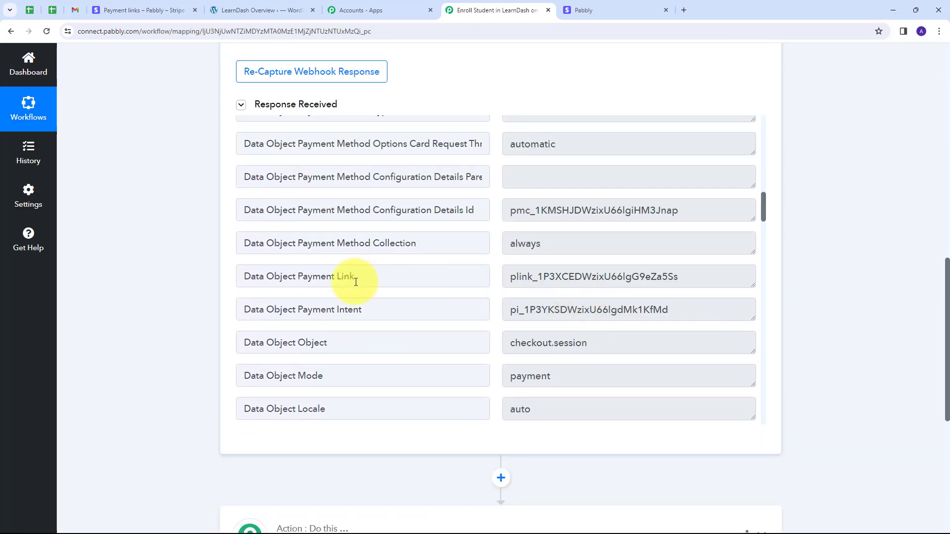
left_click(610, 278)
double_click(559, 276)
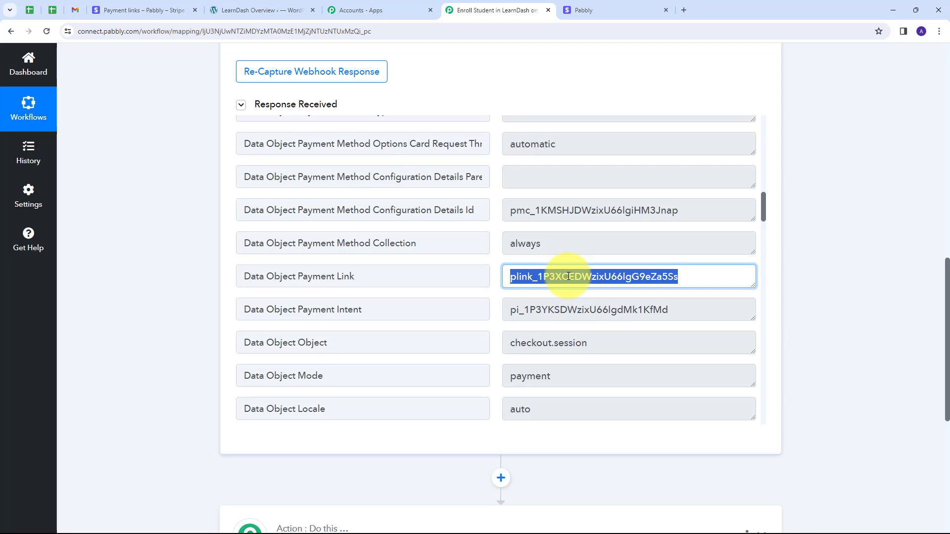
left_click(496, 283)
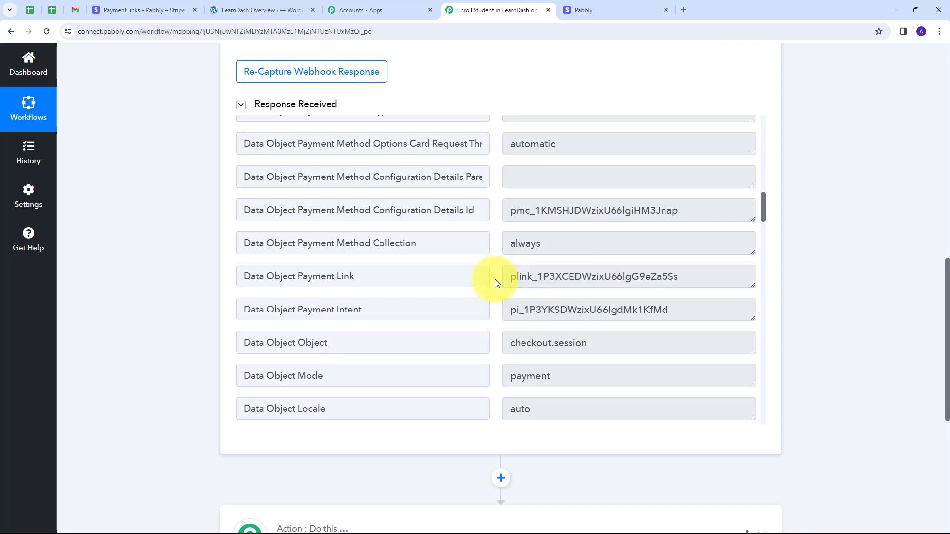
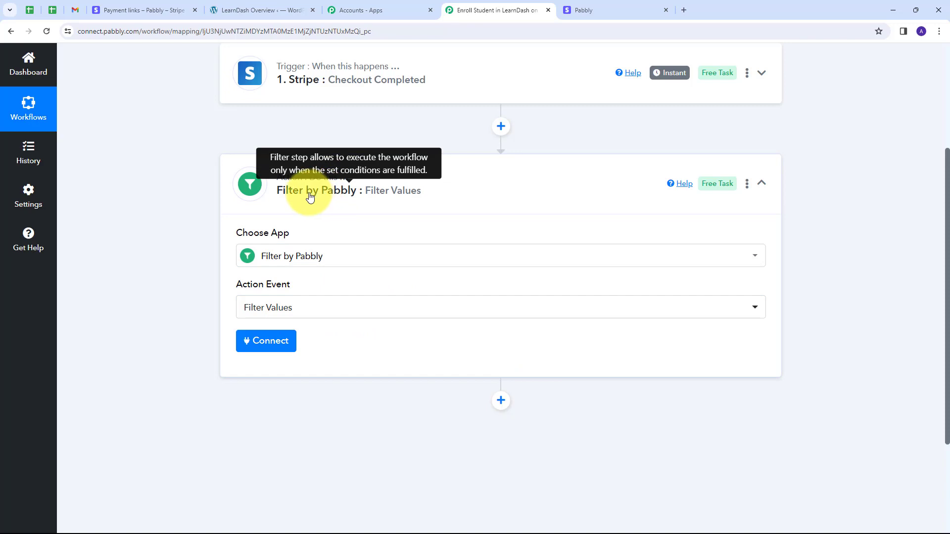
Step: Connect the filter step and make its condition test Stripe's Data Object Payment Link field
left_click(280, 344)
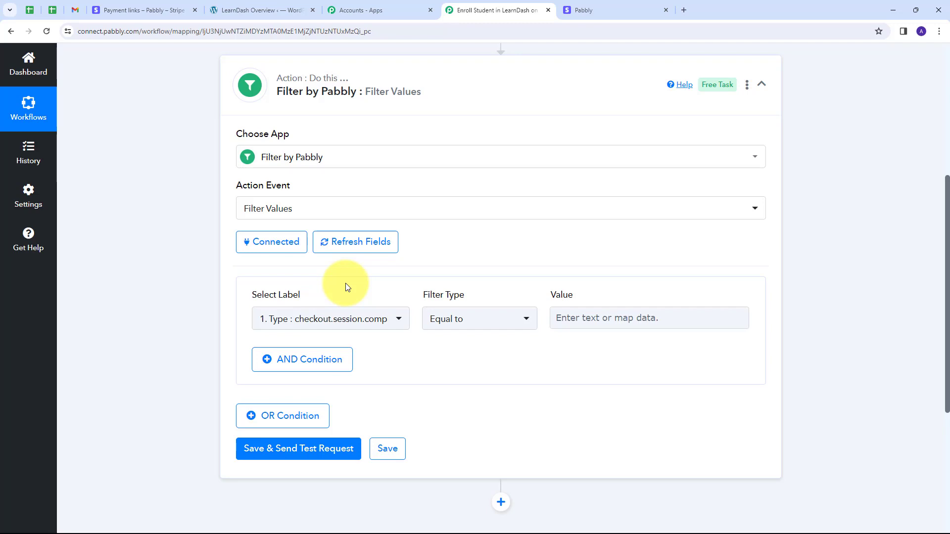
scroll(377, 271, "down", 1)
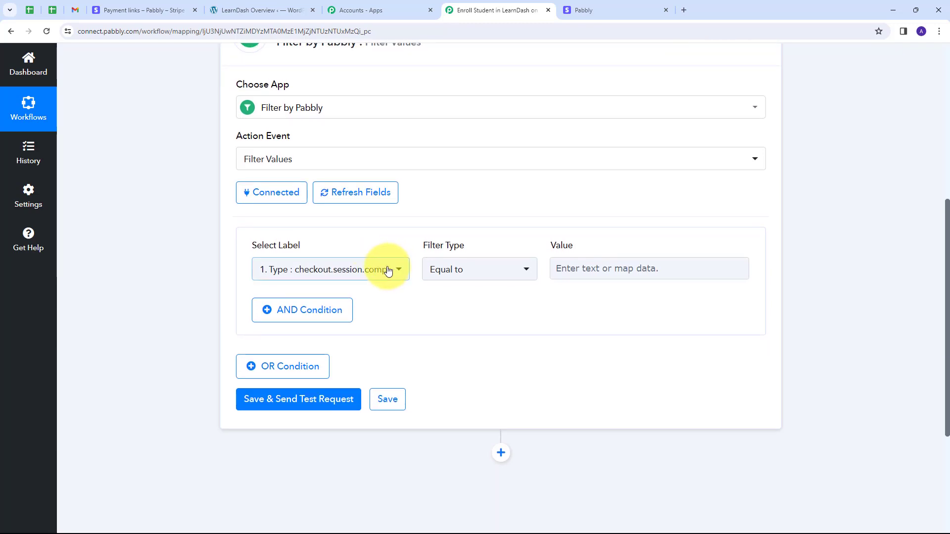
left_click(393, 270)
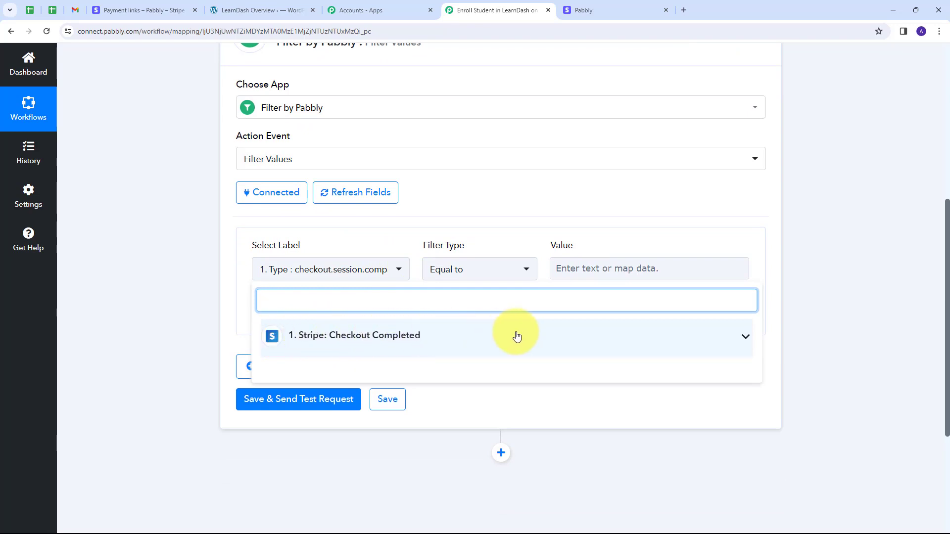
left_click(470, 338)
scroll(452, 354, "down", 15)
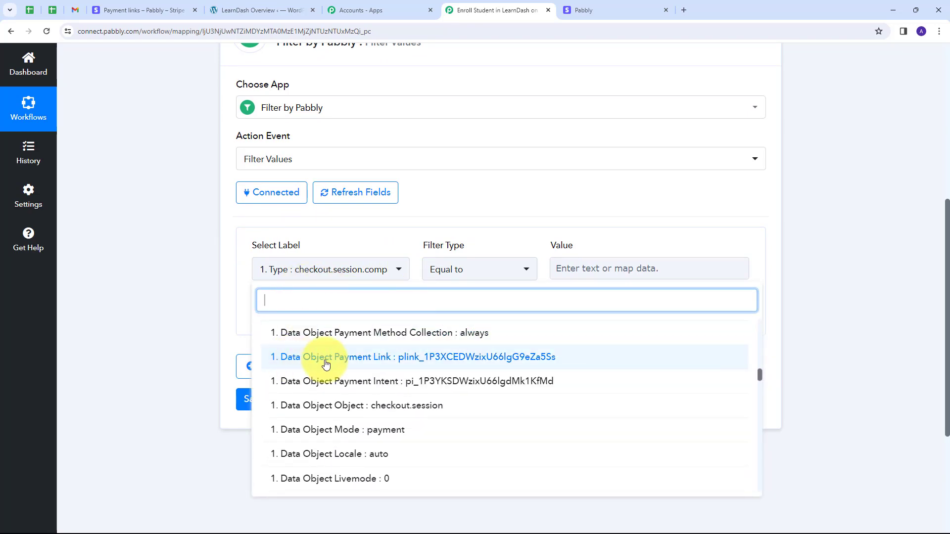
left_click(385, 362)
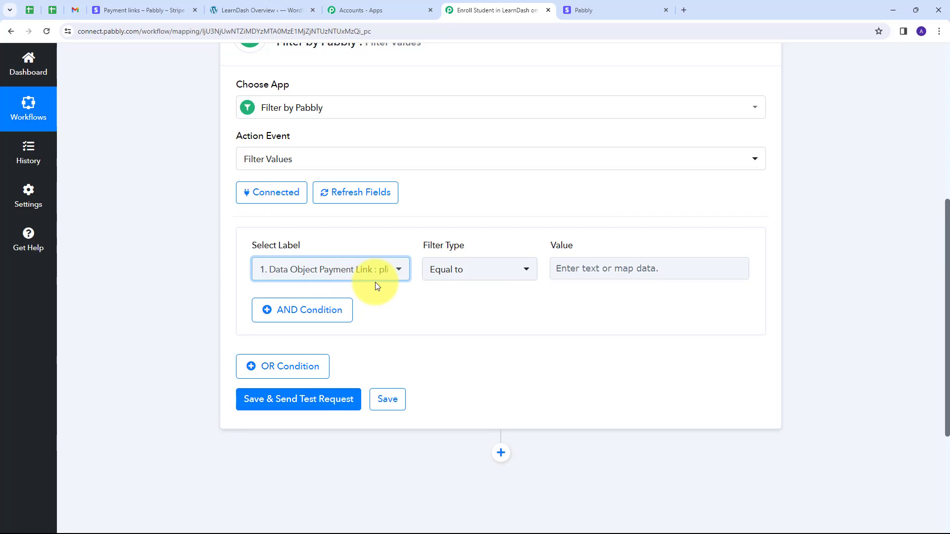
left_click(138, 9)
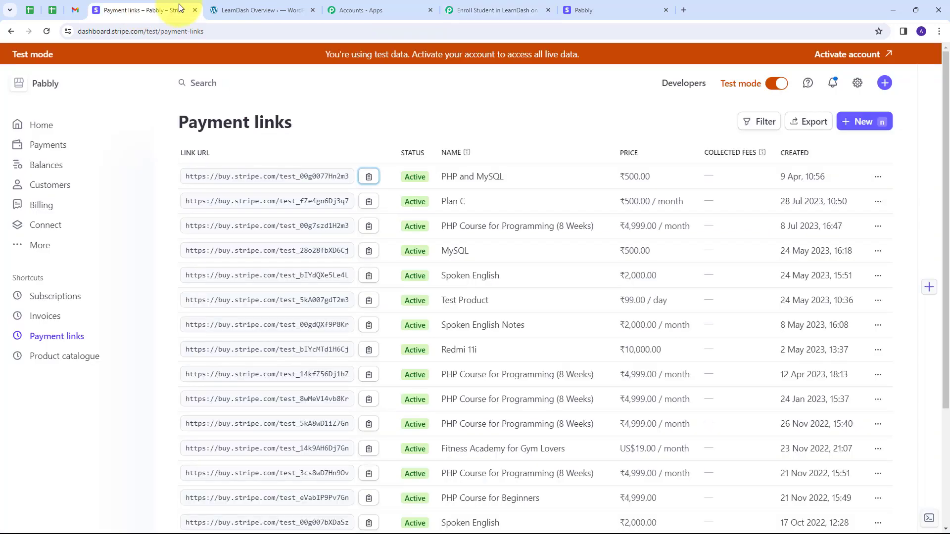
Step: Open the PHP and MySQL payment link in Stripe and select its plink ID in the address
left_click(481, 182)
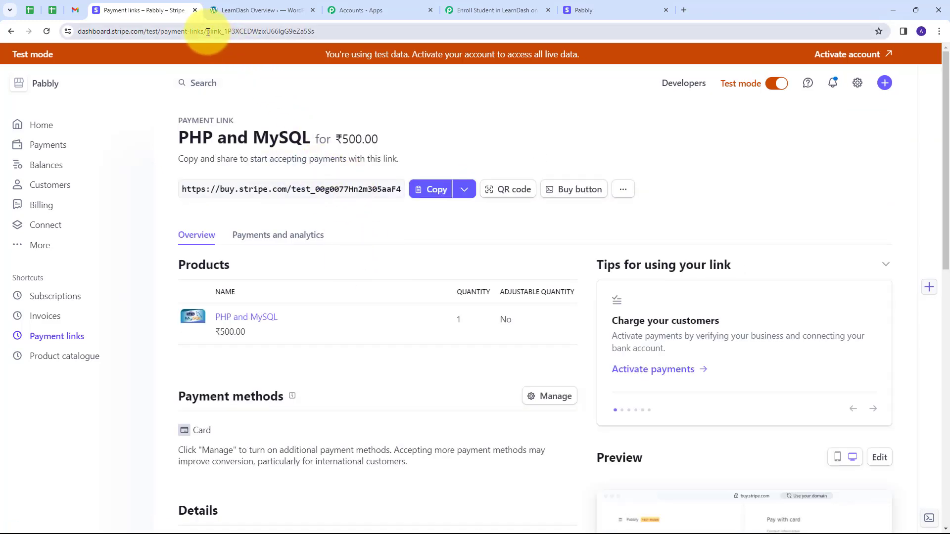
left_click_drag(207, 31, 346, 34)
key("ctrl+c")
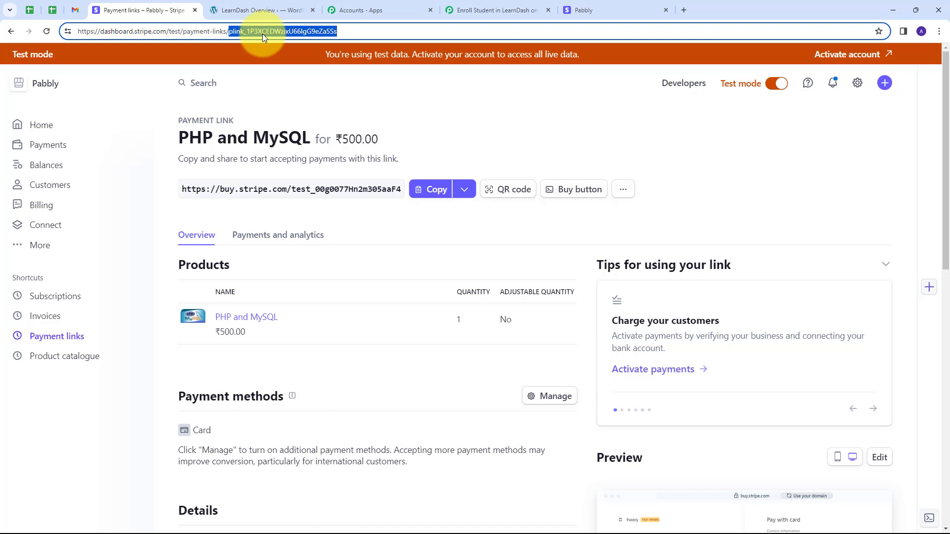
Step: Paste the PHP and MySQL link's plink ID as the filter's comparison value
left_click(495, 10)
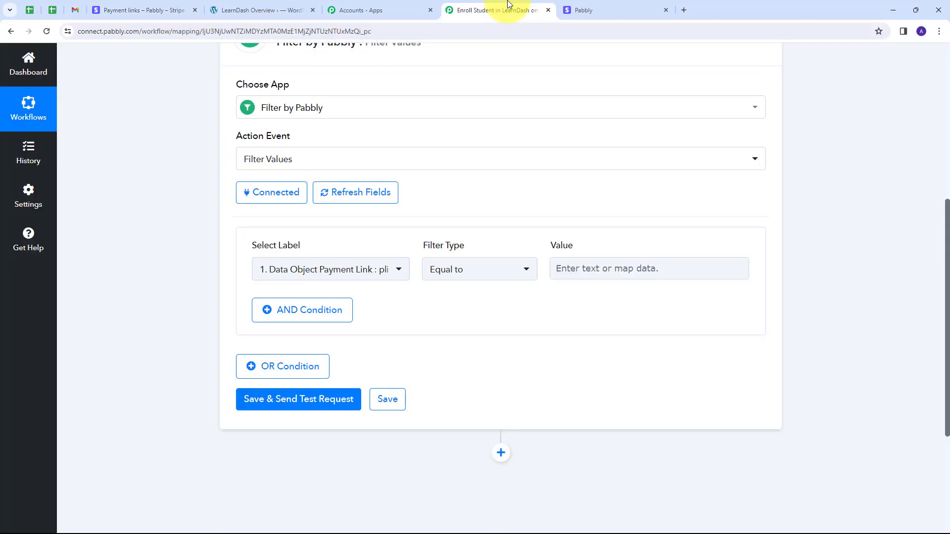
left_click(578, 253)
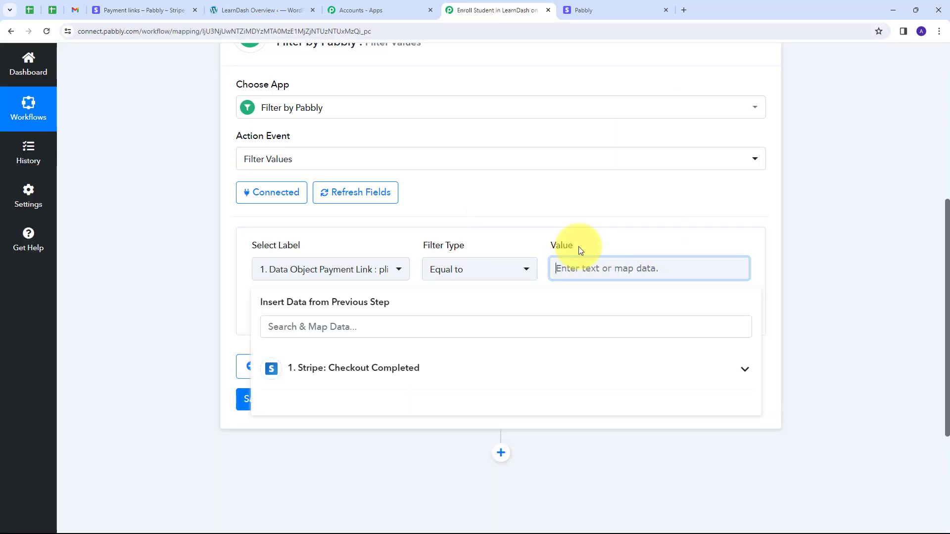
key("ctrl+v")
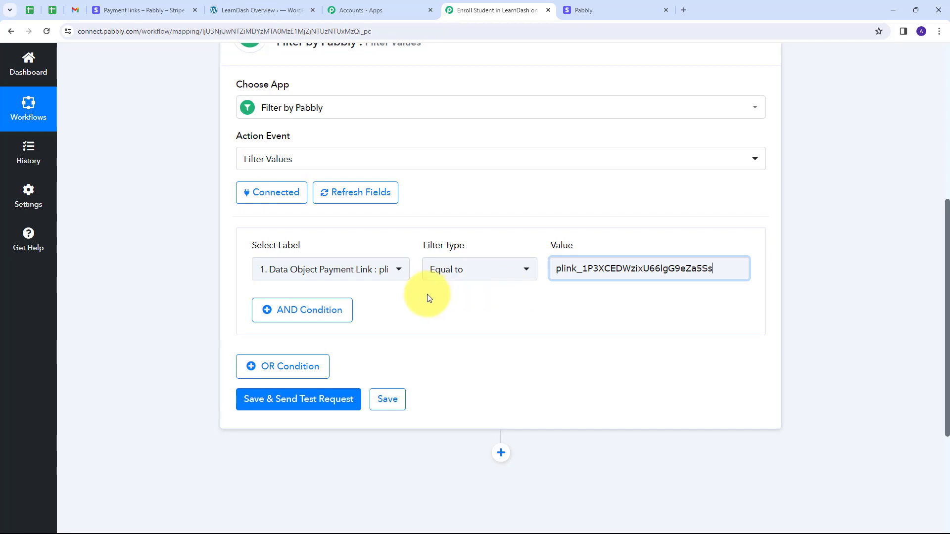
Step: Save and test the filter, confirming a success response with 'Condition is true'
scroll(426, 294, "down", 2)
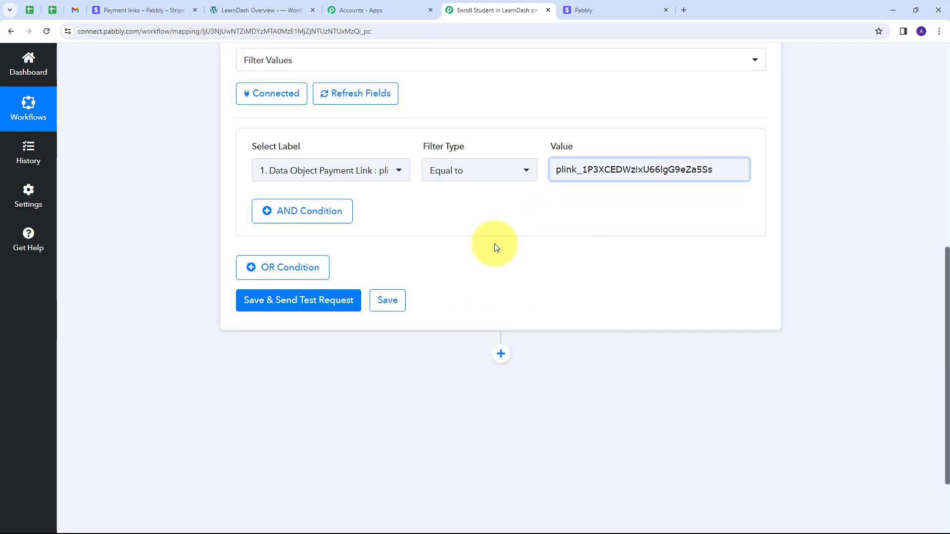
left_click(281, 307)
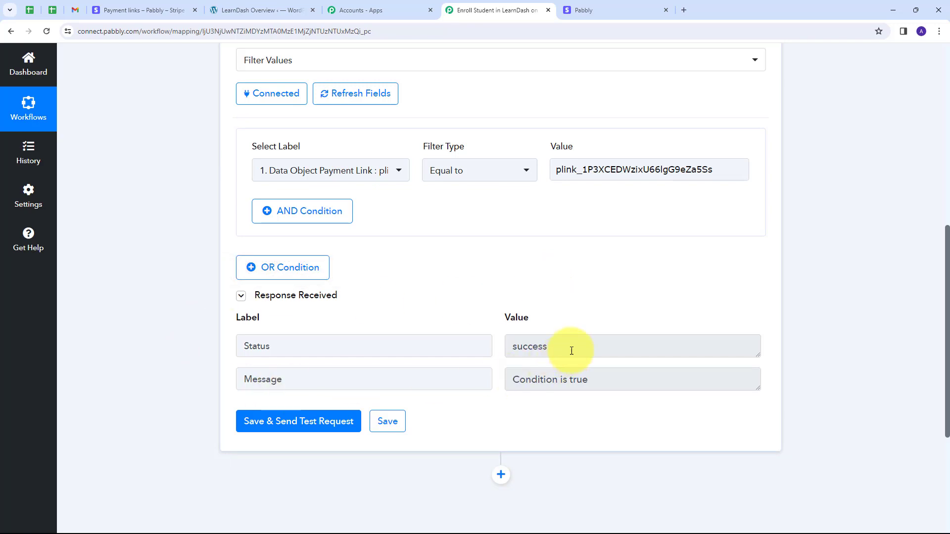
left_click(572, 351)
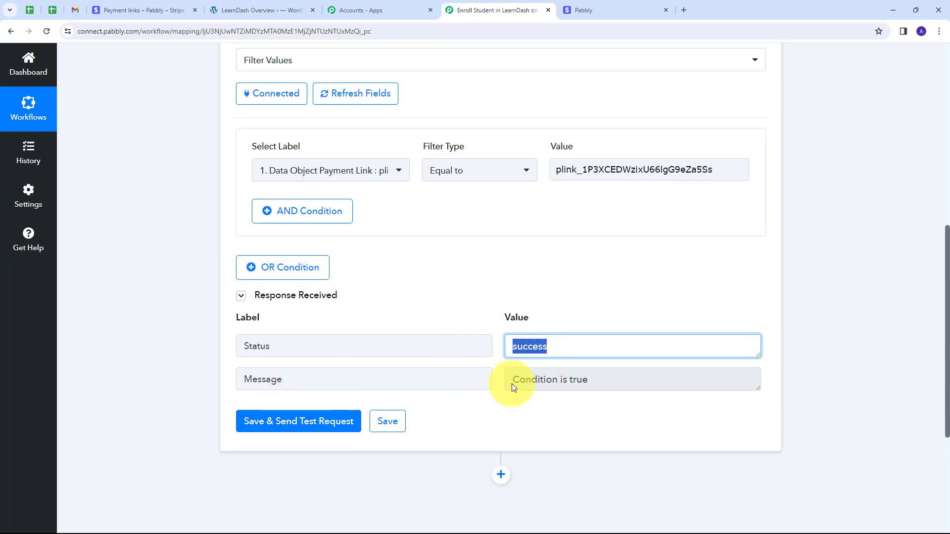
left_click(600, 379)
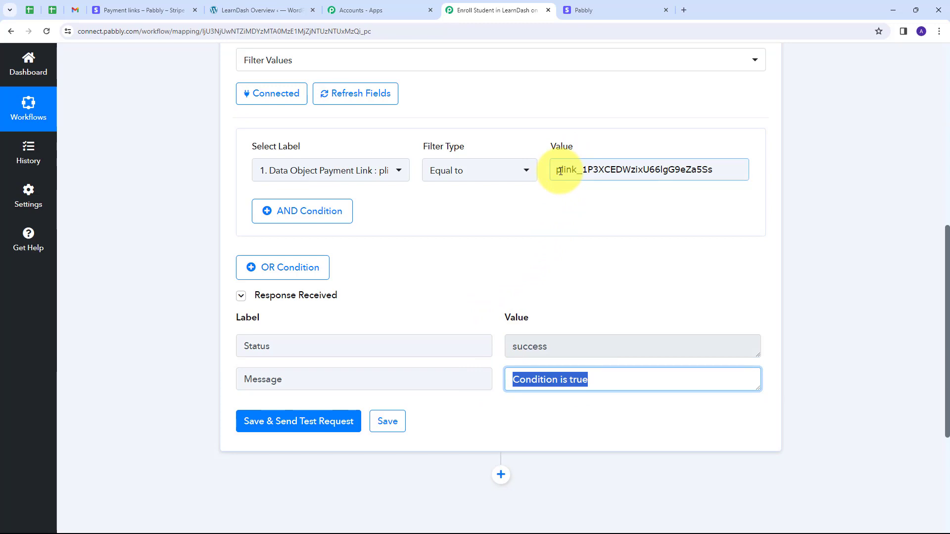
scroll(484, 244, "down", 3)
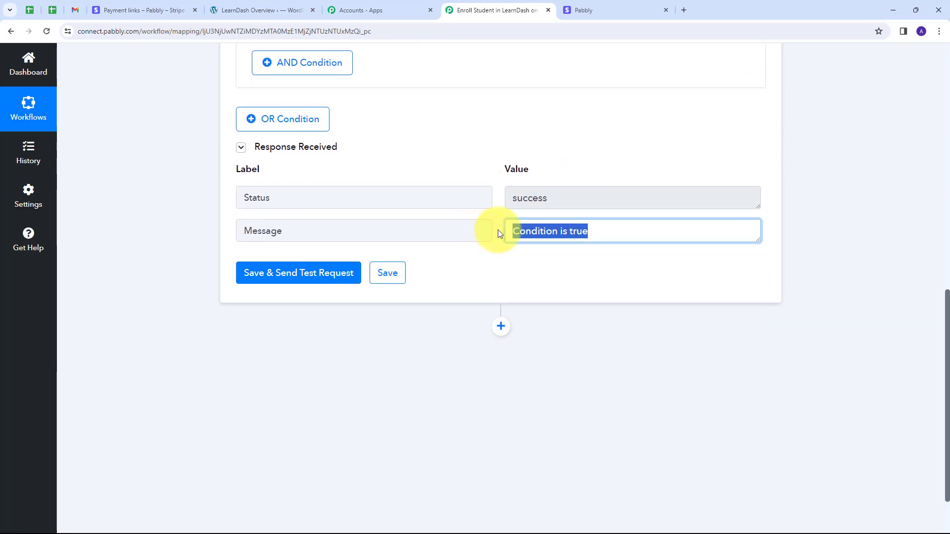
scroll(497, 230, "up", 3)
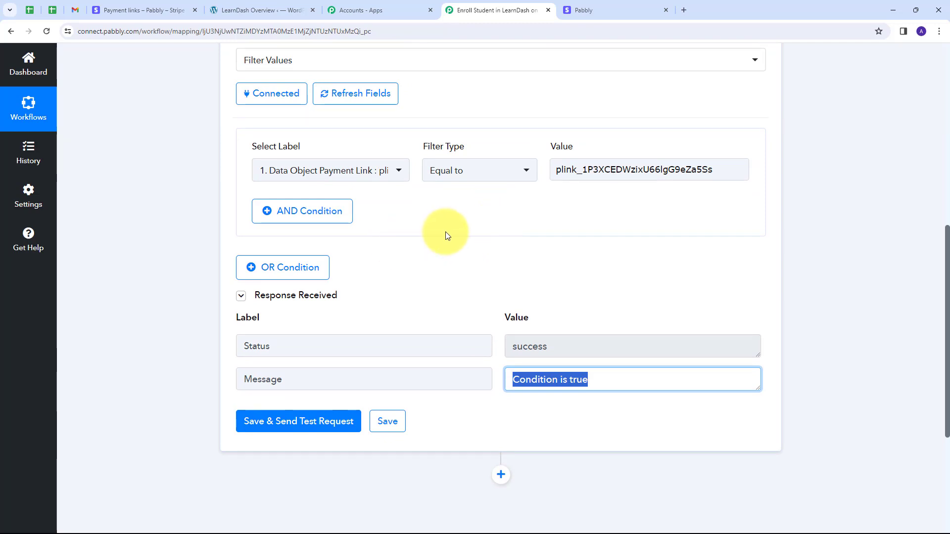
scroll(454, 233, "down", 2)
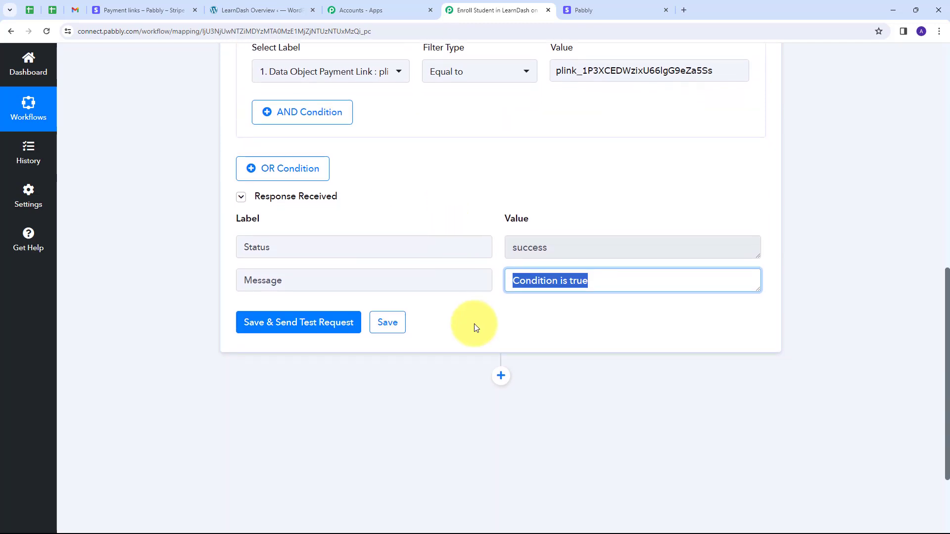
scroll(475, 323, "down", 2)
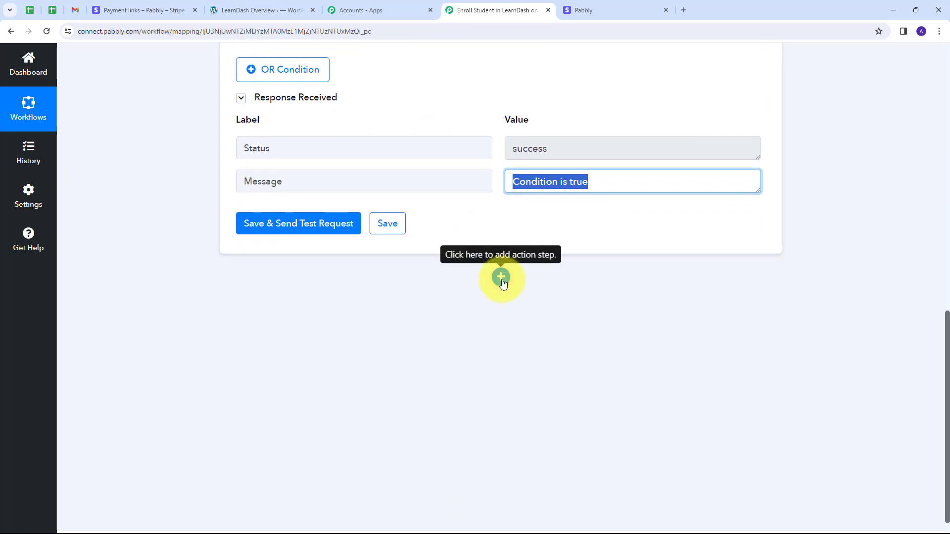
Step: Add a WordPress step after the filter with the Create a User action
left_click(501, 279)
type("W")
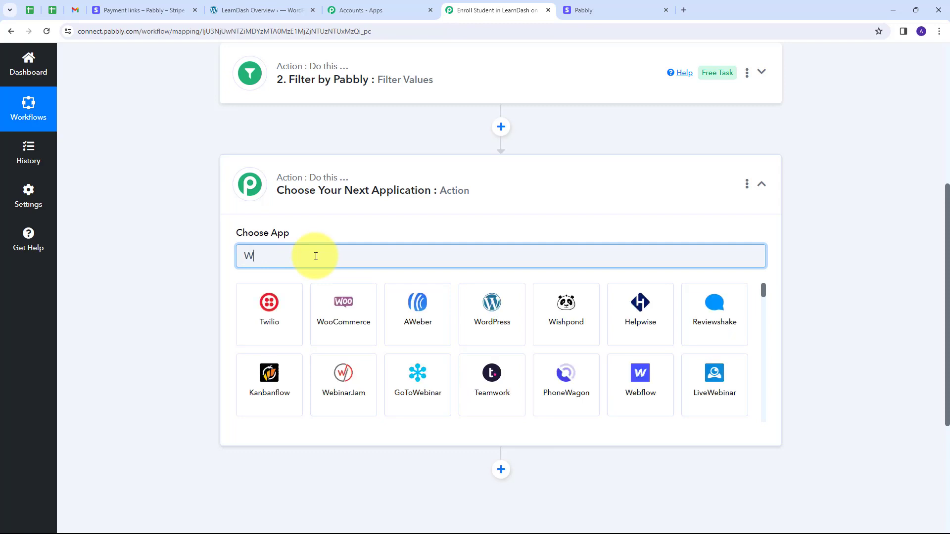
type("ordpress")
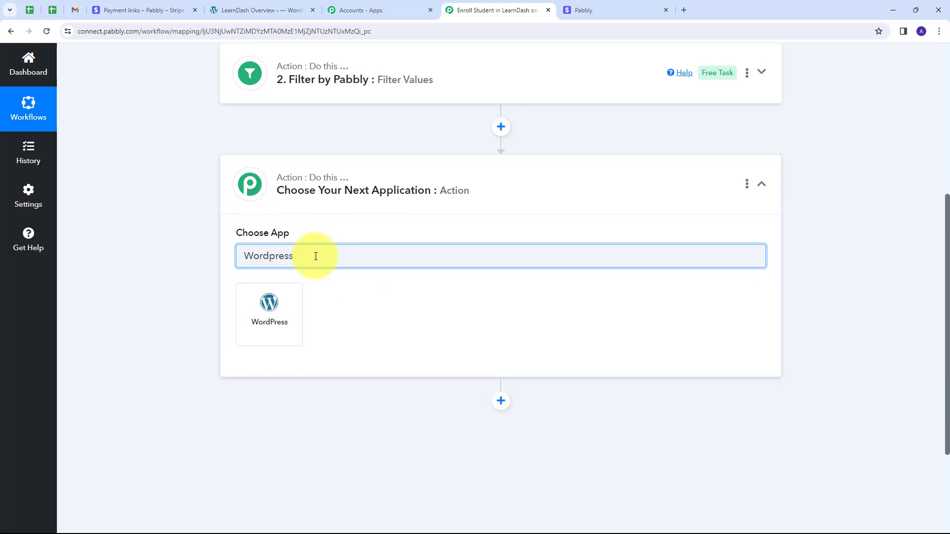
left_click(270, 308)
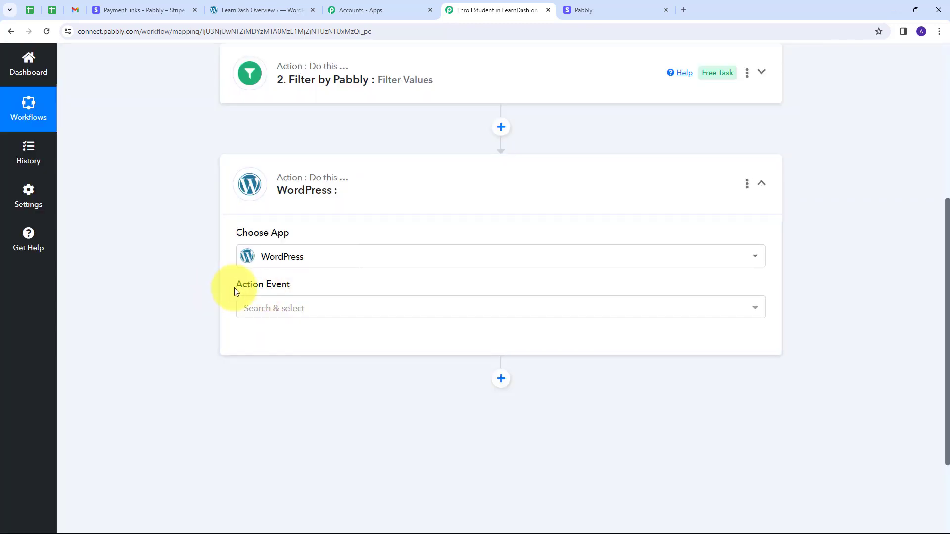
left_click(393, 308)
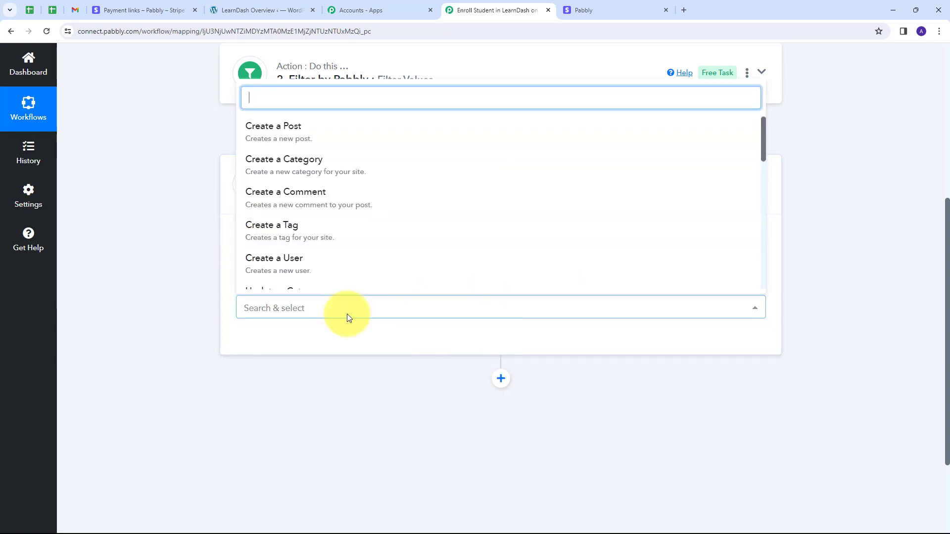
left_click(299, 267)
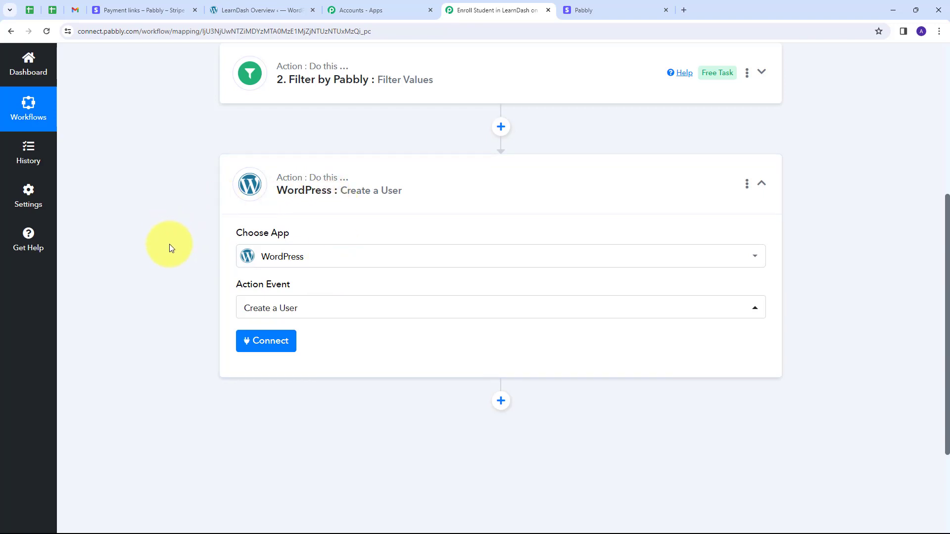
Step: Start a new WordPress account connection, WordPress #11, for the step
left_click(269, 342)
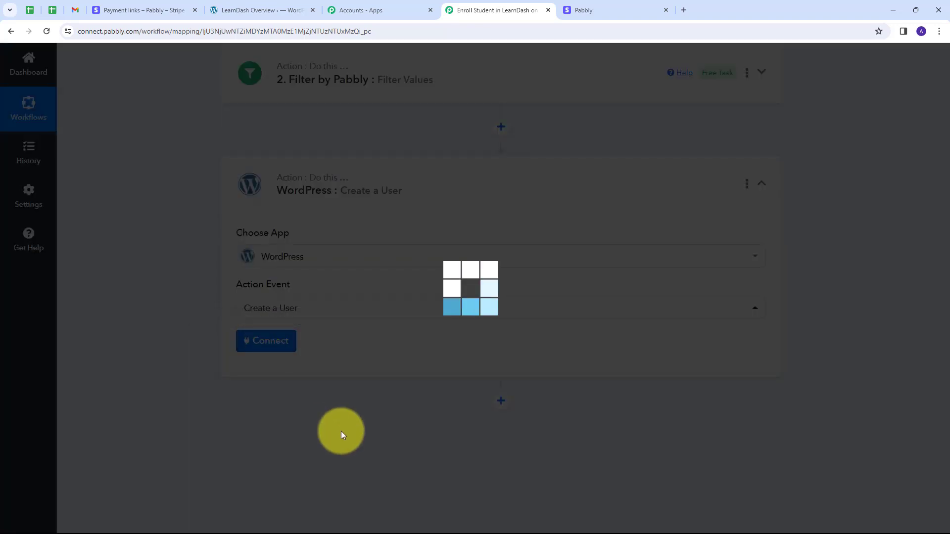
left_click(487, 170)
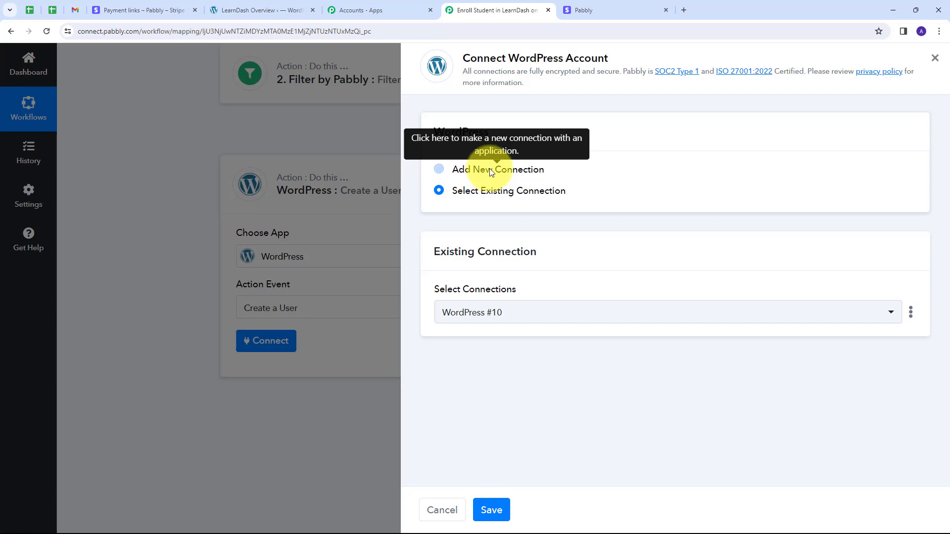
scroll(598, 271, "down", 3)
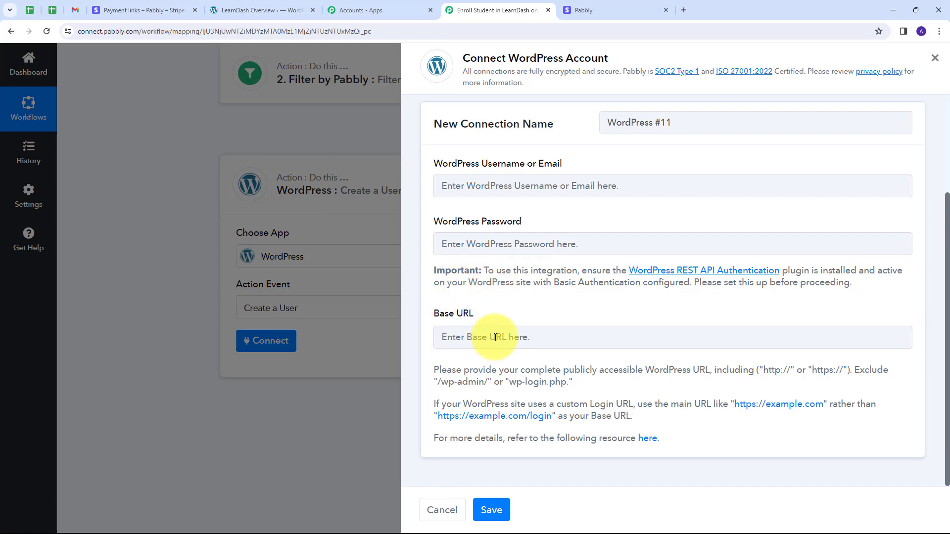
left_click(277, 9)
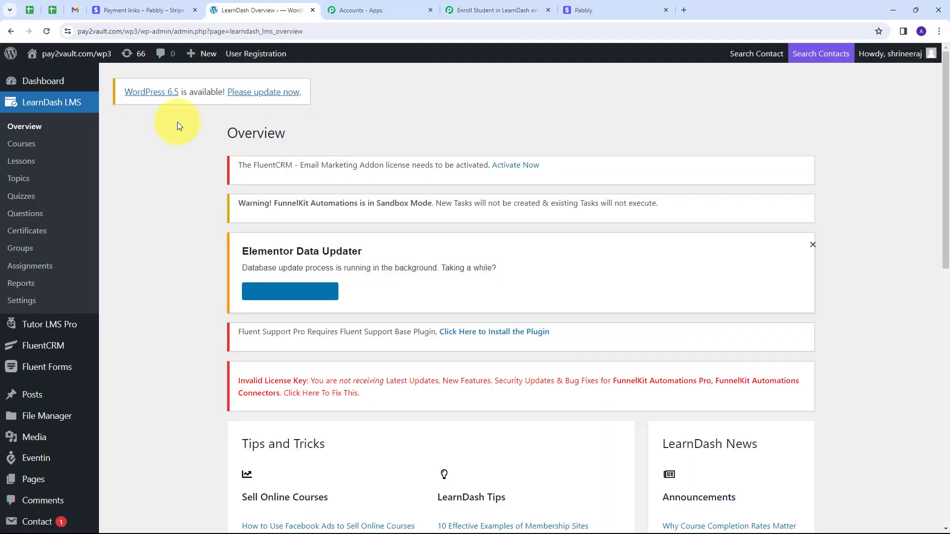
left_click(114, 32)
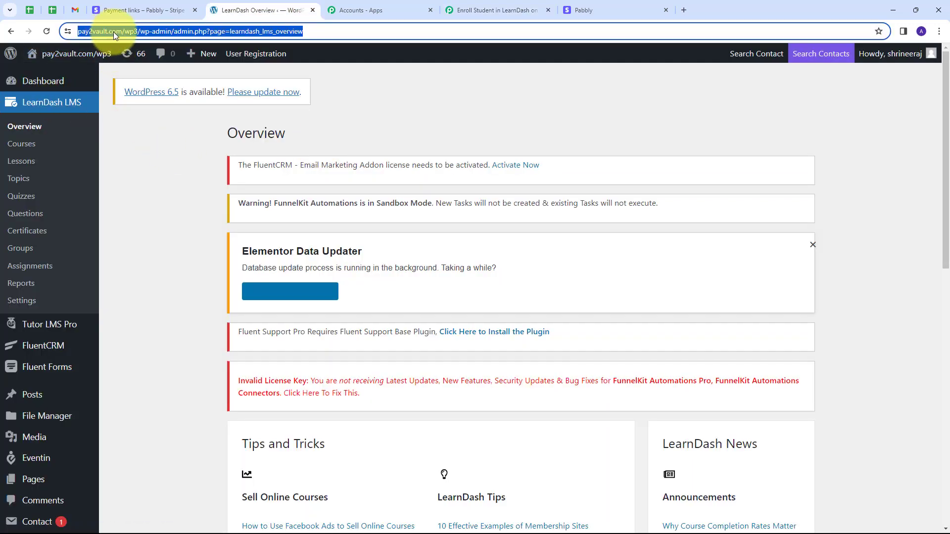
double_click(137, 32)
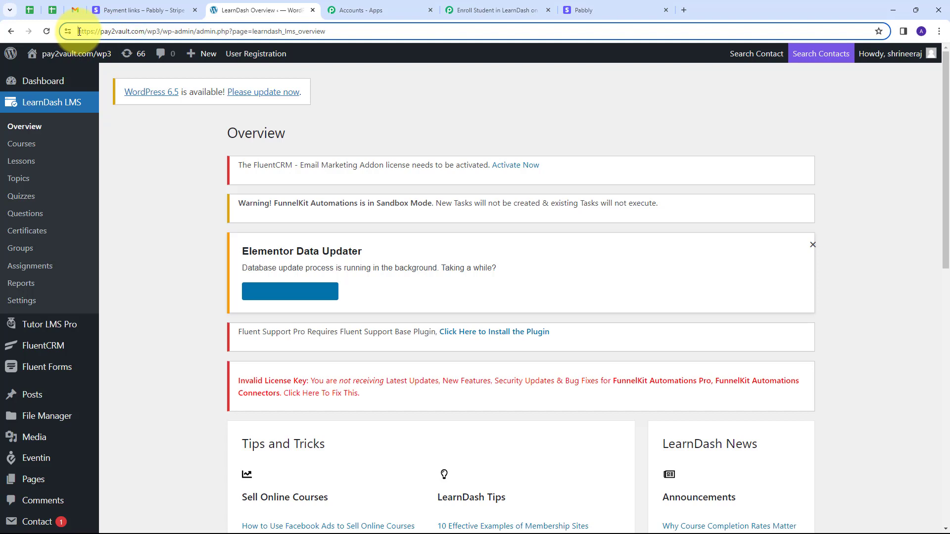
left_click_drag(78, 32, 161, 34)
key("ctrl+c")
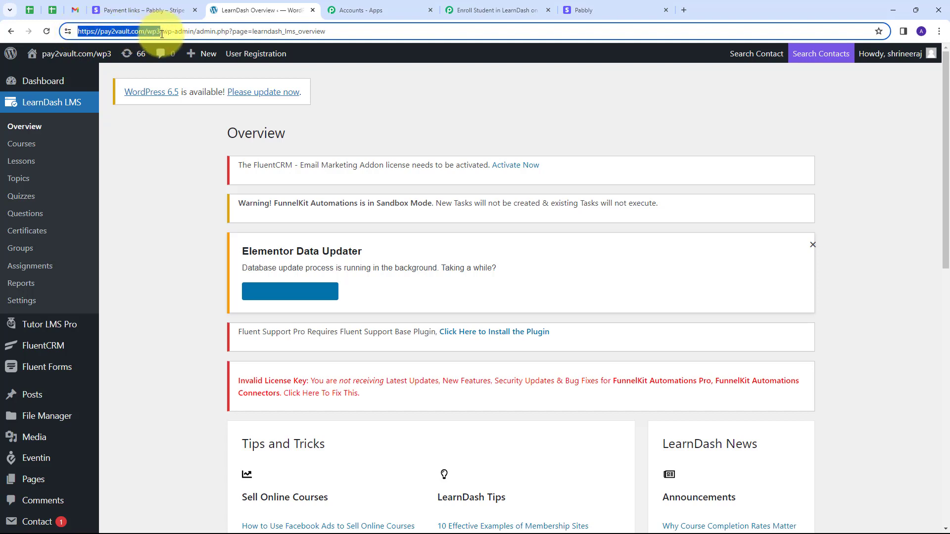
left_click(340, 79)
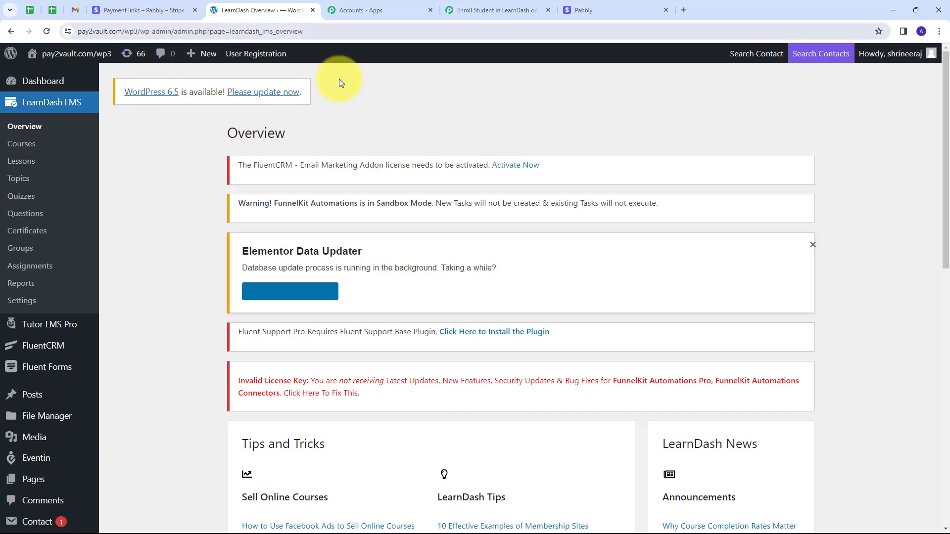
left_click(498, 8)
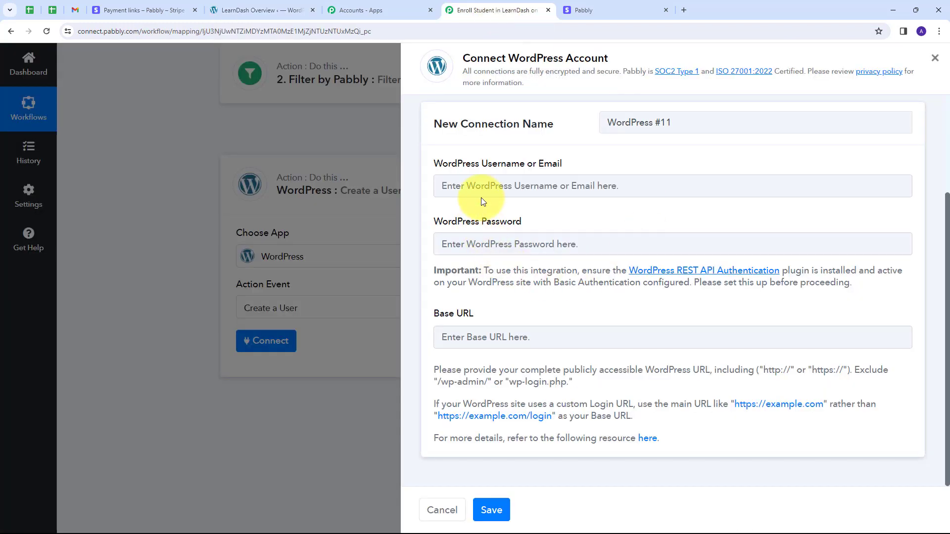
left_click(488, 336)
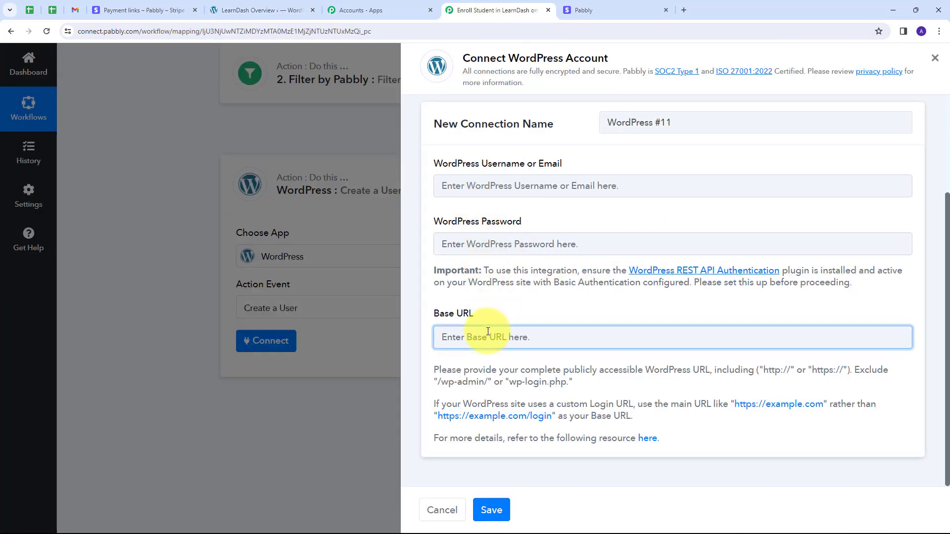
key("ctrl+v")
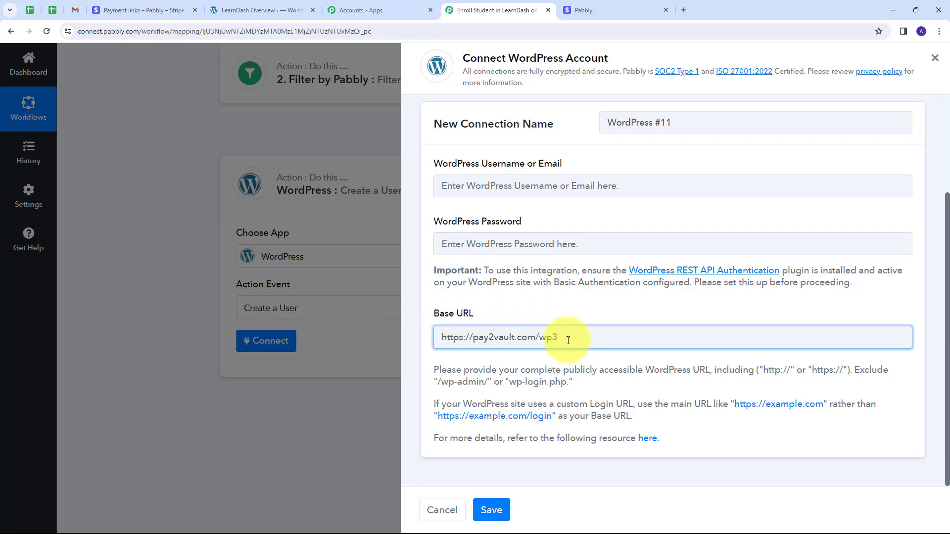
scroll(504, 239, "up", 1)
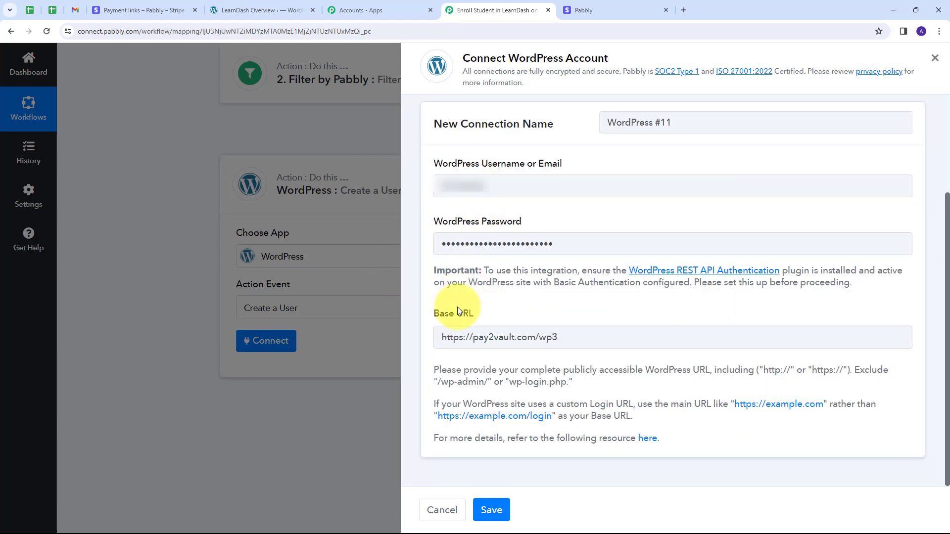
left_click(496, 513)
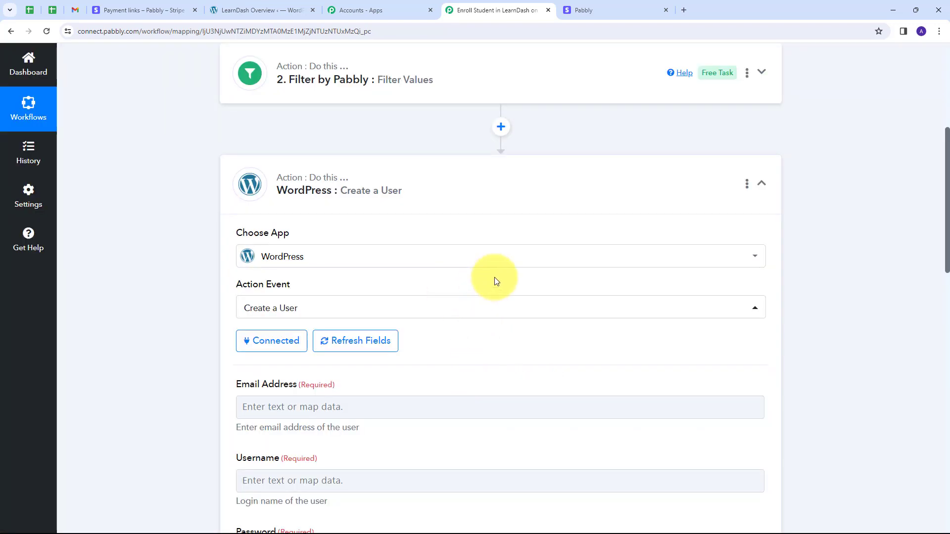
scroll(510, 276, "down", 2)
scroll(512, 278, "down", 9)
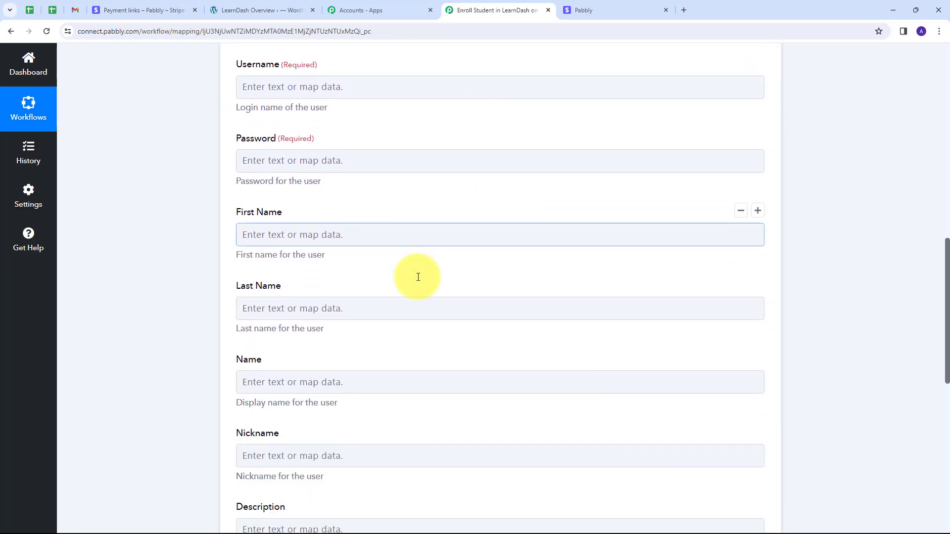
scroll(417, 276, "up", 8)
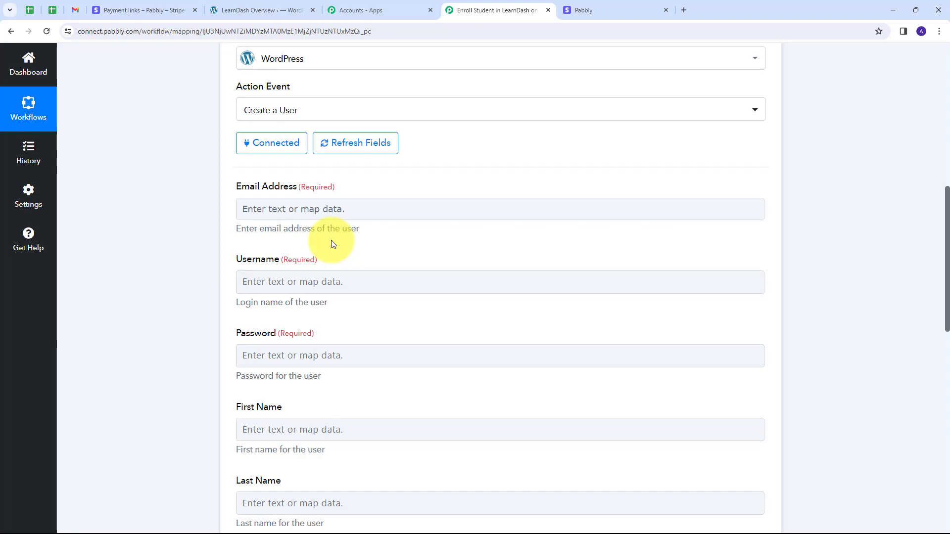
Step: Map Email Address to the Stripe trigger's Data Object Customer Details Email
left_click(269, 205)
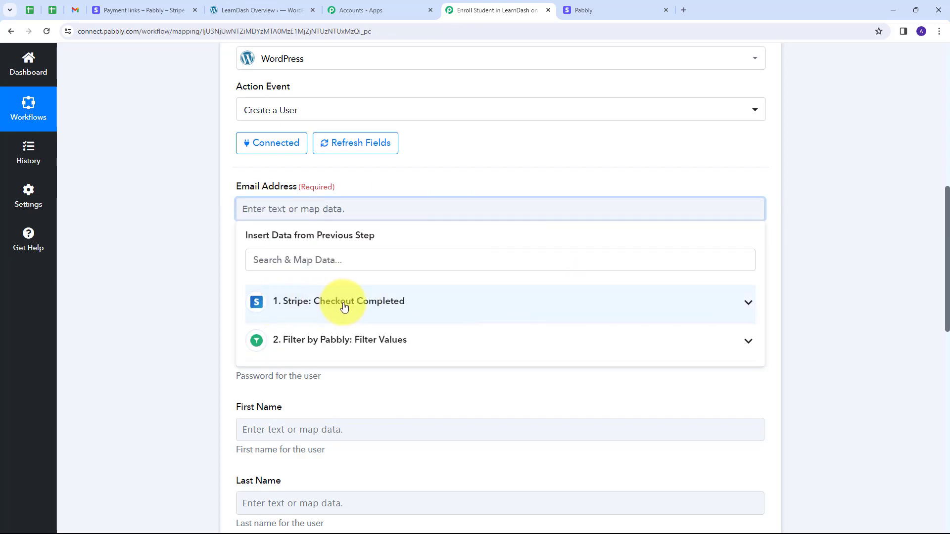
left_click(397, 303)
scroll(436, 359, "down", 10)
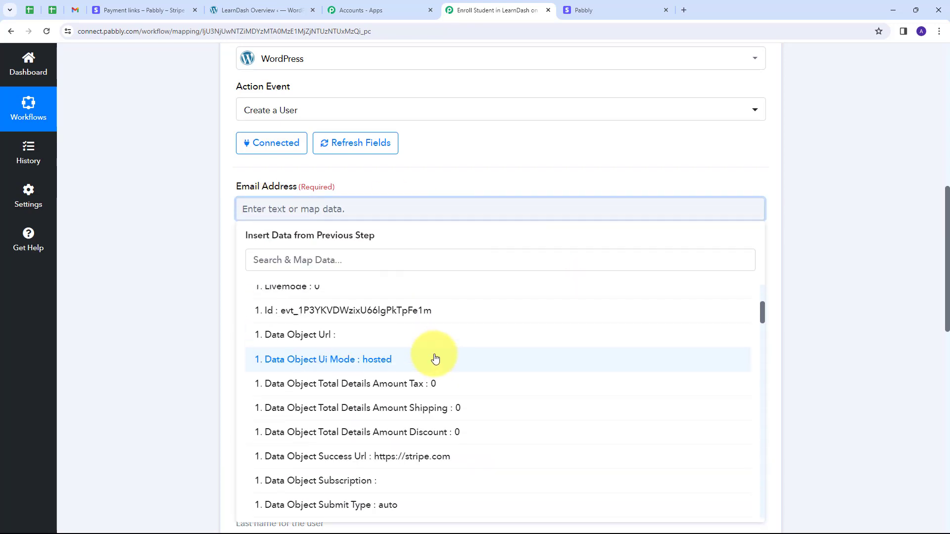
scroll(465, 352, "down", 6)
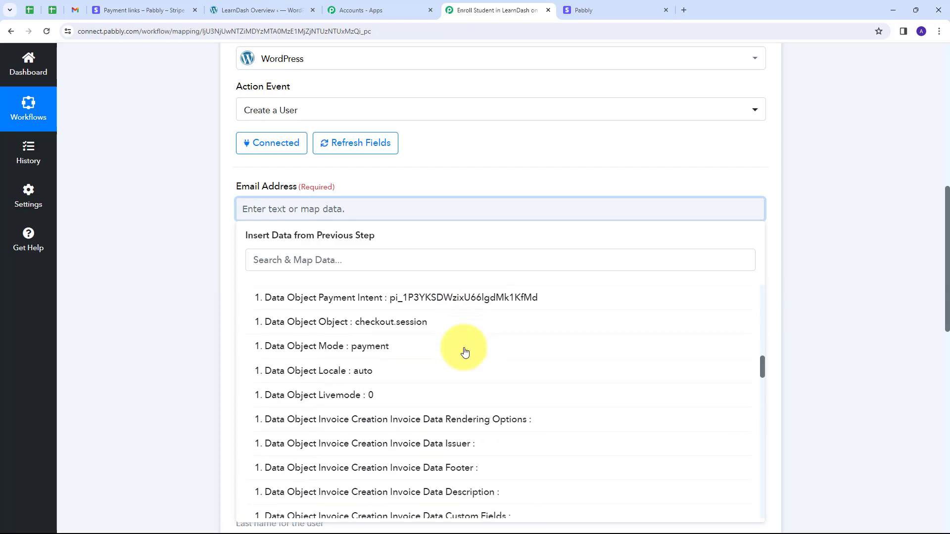
scroll(466, 353, "down", 5)
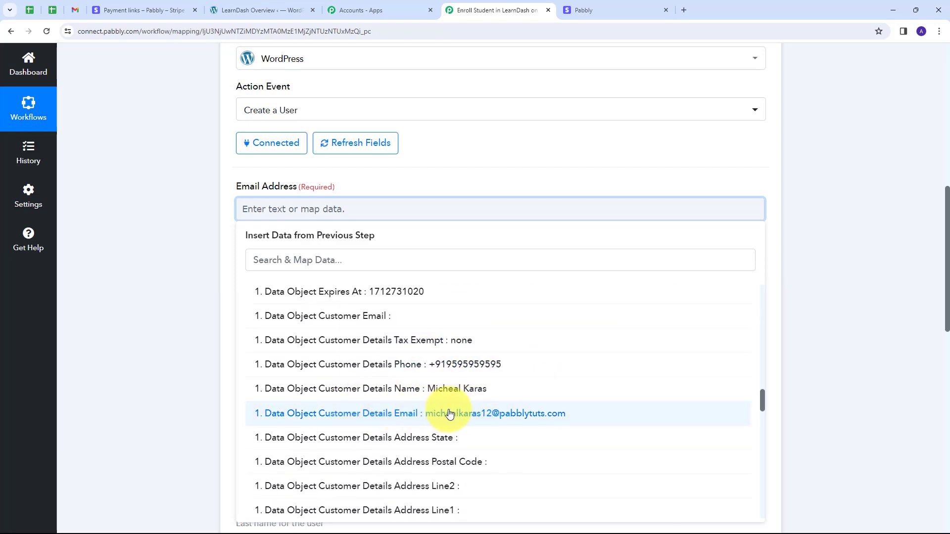
left_click(449, 413)
left_click(136, 232)
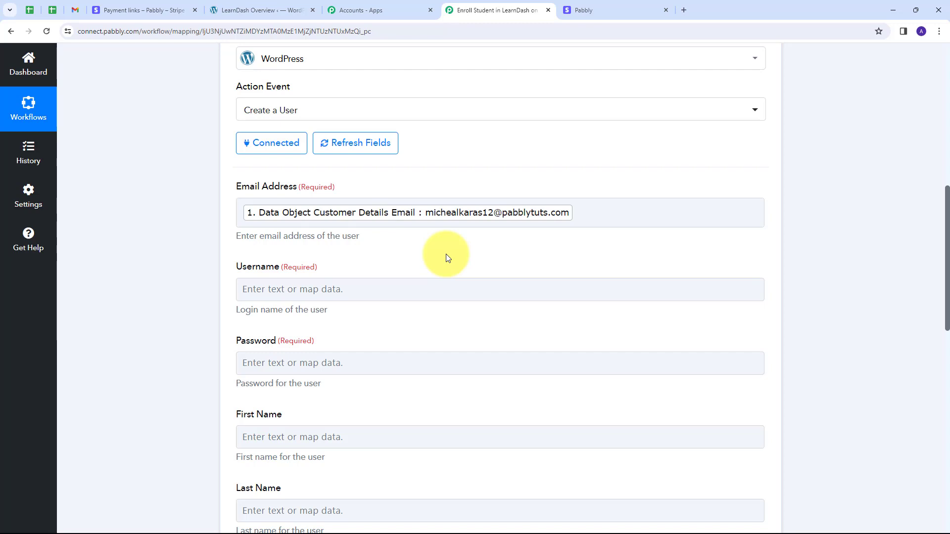
left_click(412, 214)
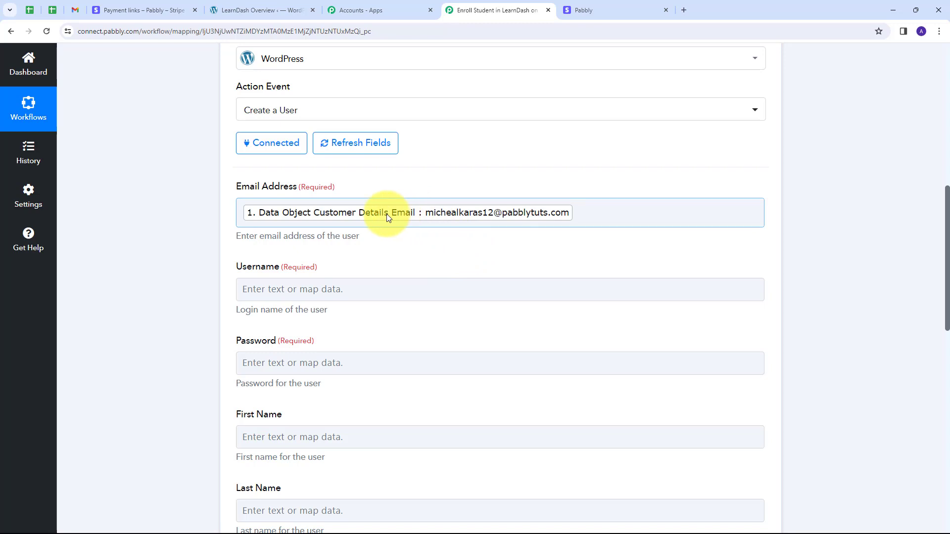
left_click(356, 250)
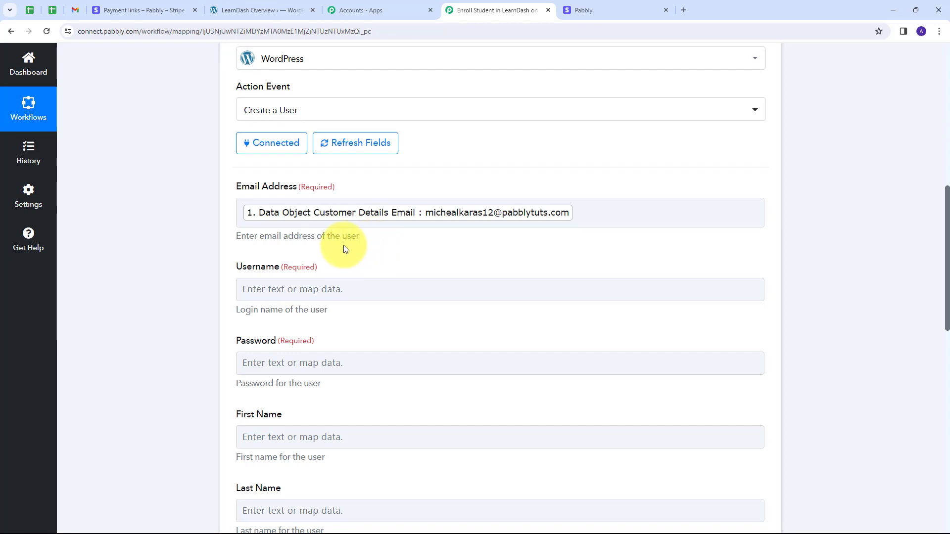
Step: Set Username to Custom Fields 0 Text Value, an underscore, then Custom Fields 1 Text Value
scroll(422, 240, "down", 2)
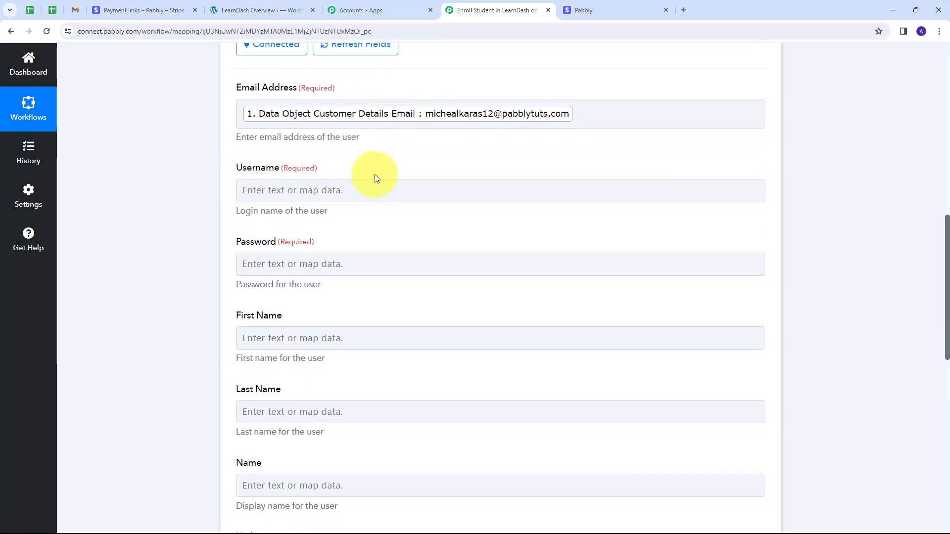
left_click(311, 190)
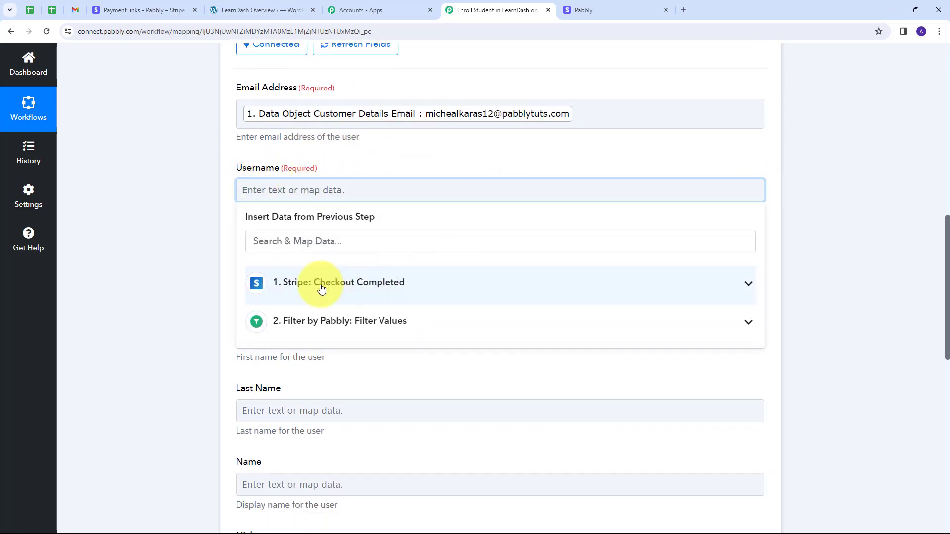
left_click(349, 291)
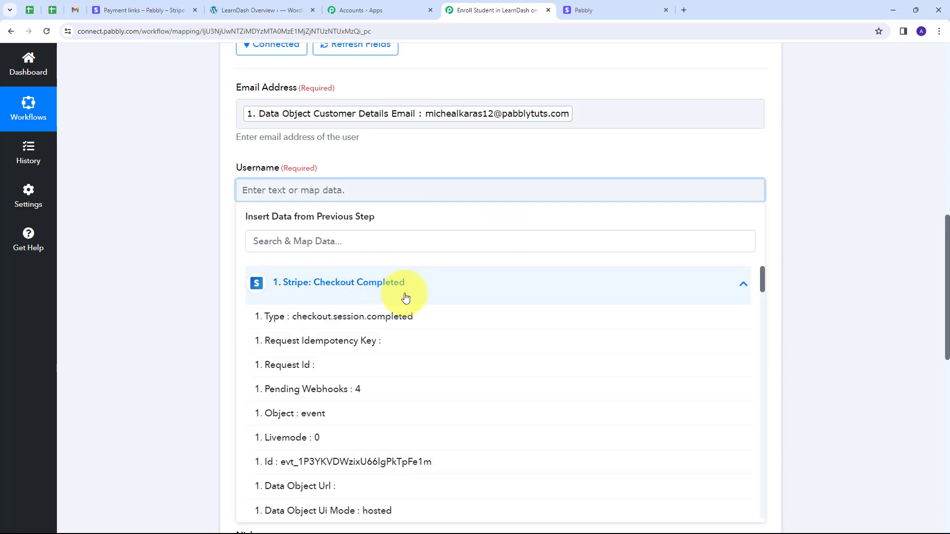
scroll(449, 356, "down", 15)
scroll(450, 356, "down", 20)
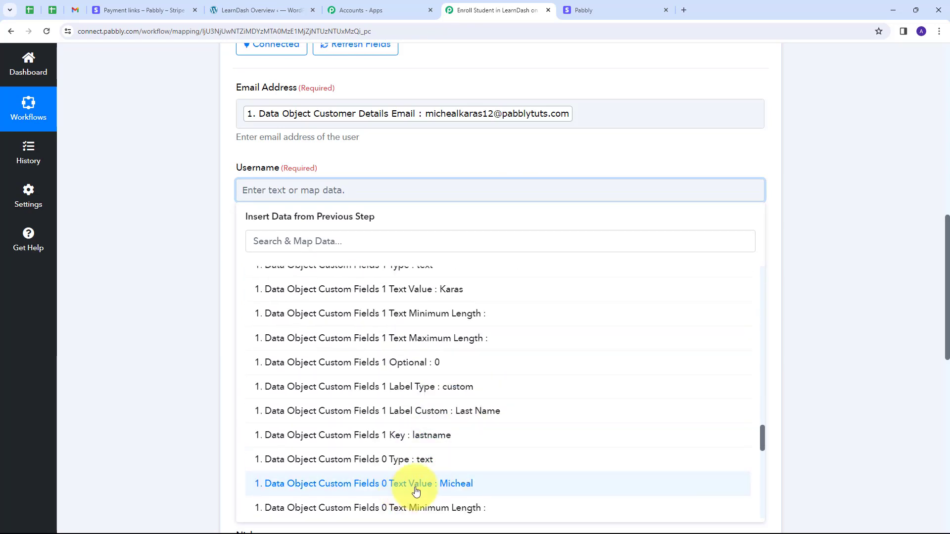
left_click(464, 487)
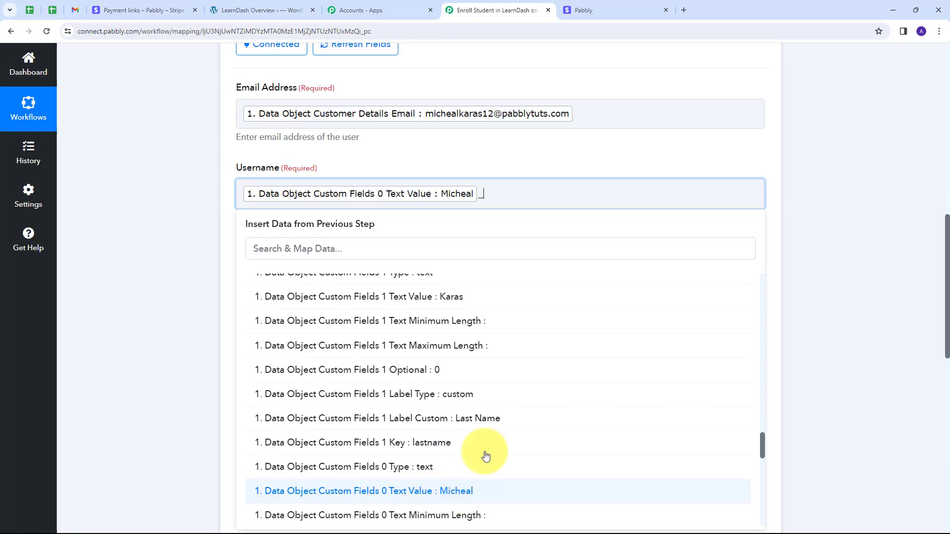
left_click(447, 297)
left_click(527, 155)
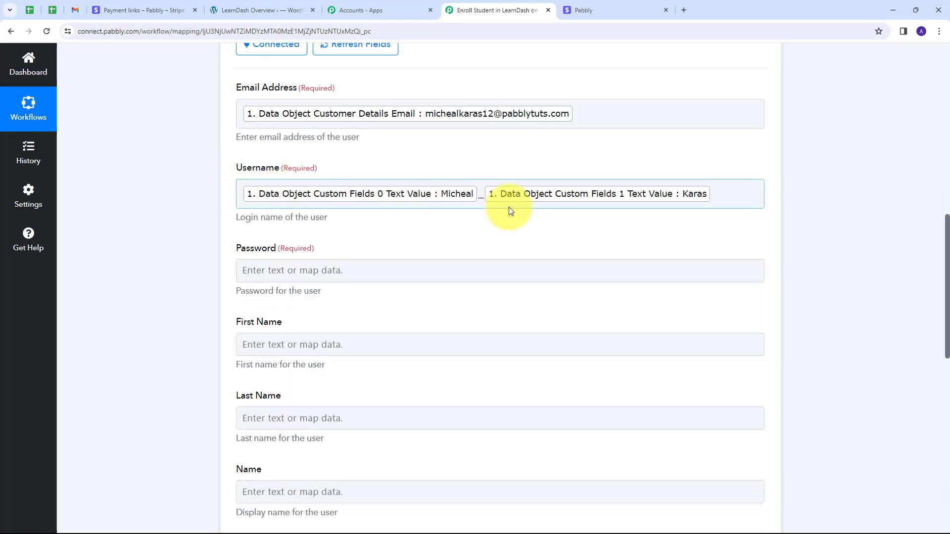
scroll(198, 233, "down", 2)
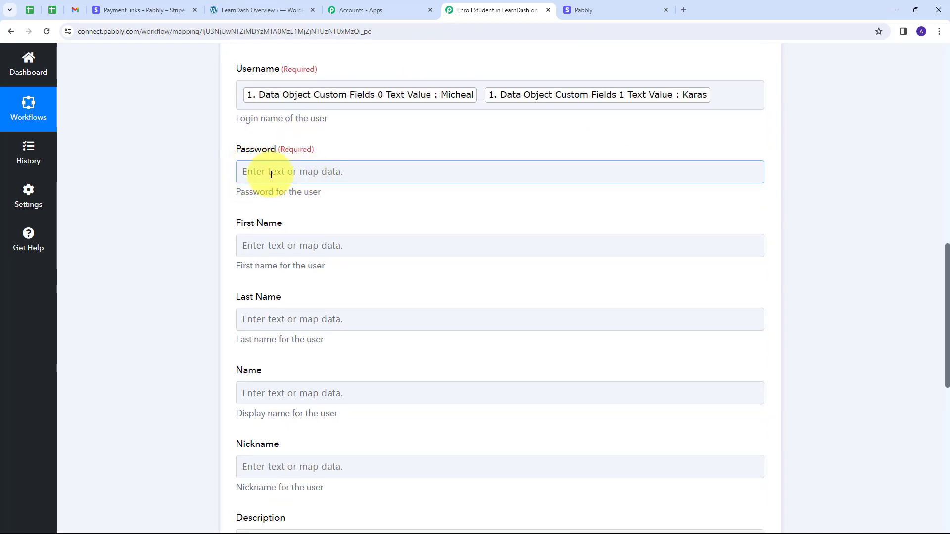
left_click(312, 175)
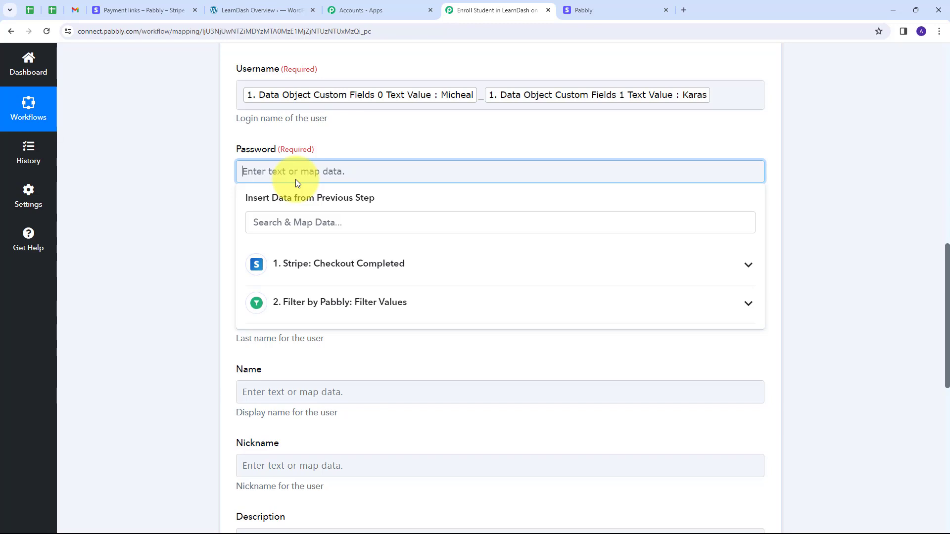
left_click(450, 266)
scroll(436, 336, "down", 2)
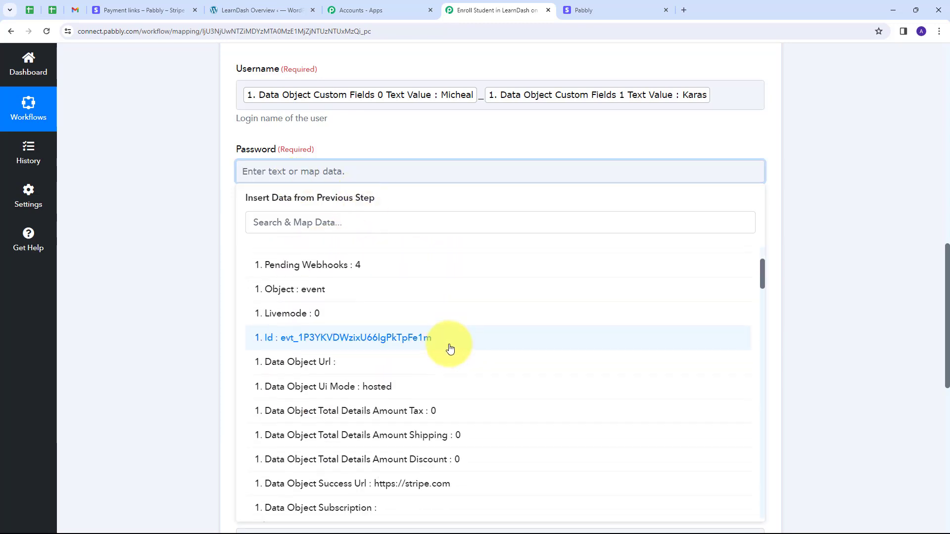
scroll(451, 349, "down", 15)
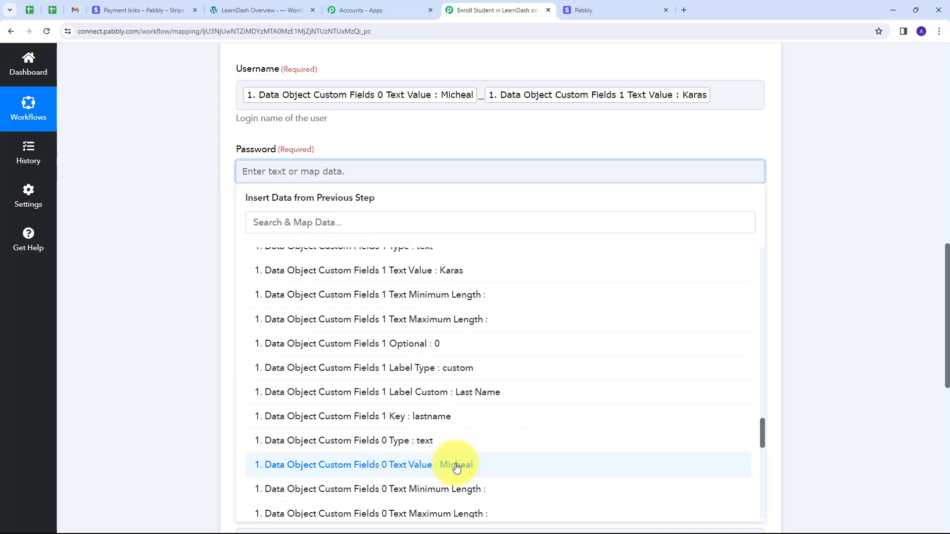
left_click(449, 468)
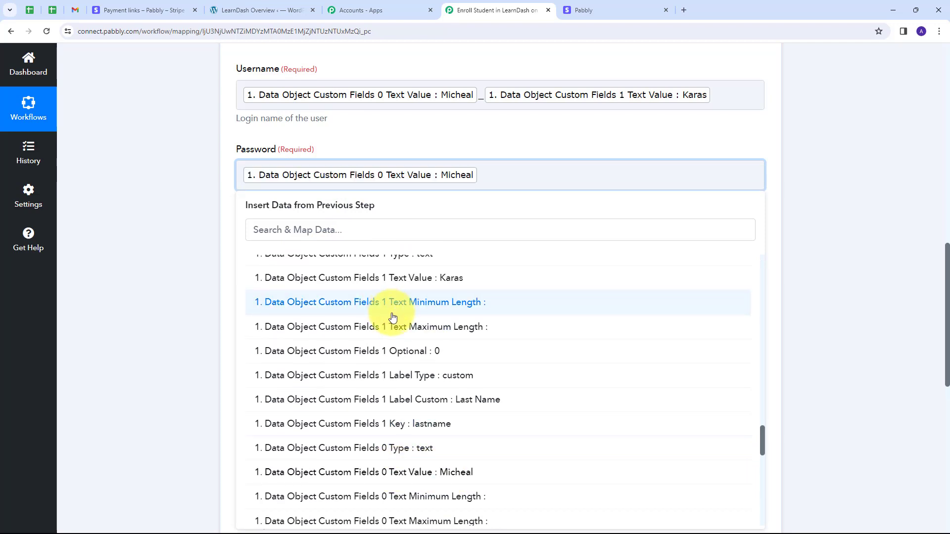
left_click(409, 131)
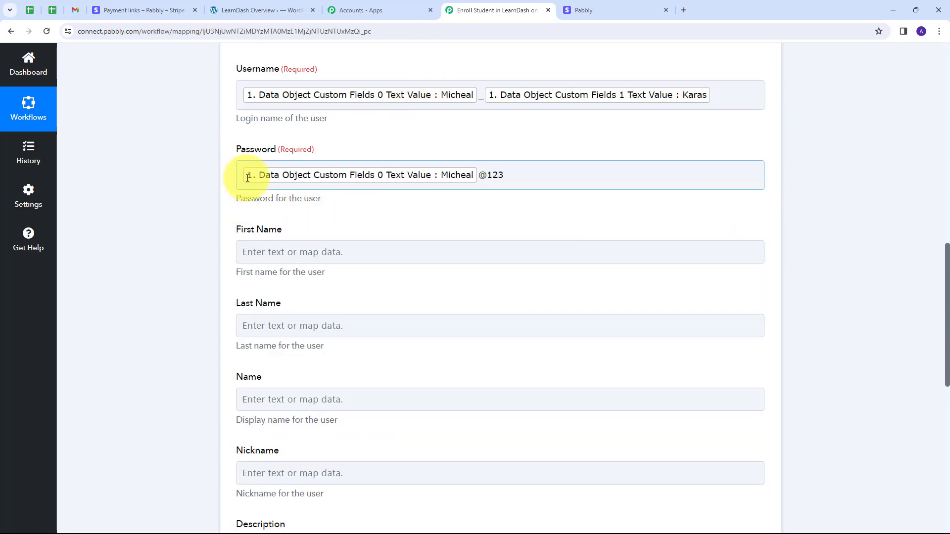
scroll(257, 170, "down", 2)
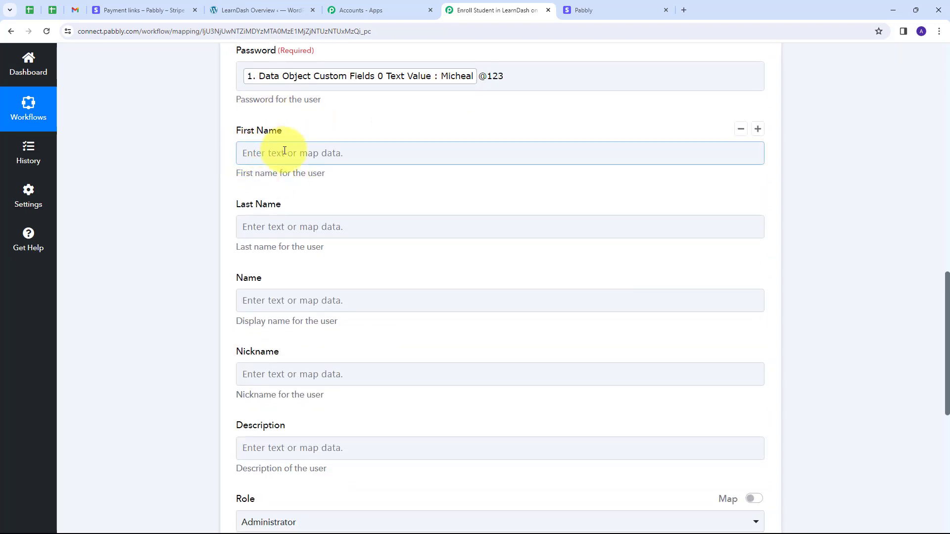
Step: Map First Name to Custom Fields 0 and Last Name to Custom Fields 1 from Stripe
left_click(265, 153)
left_click(356, 254)
left_click(361, 277)
left_click(383, 117)
scroll(281, 151, "down", 2)
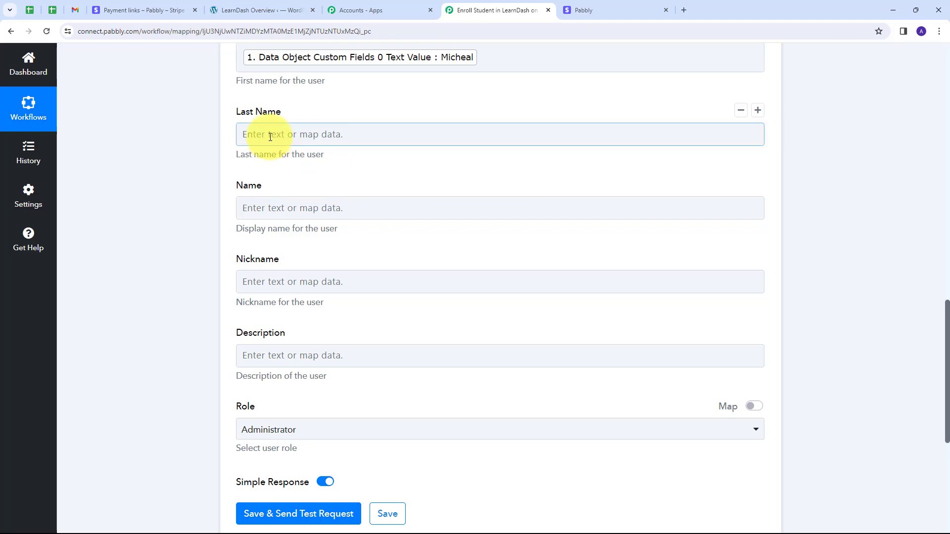
left_click(269, 132)
left_click(392, 223)
left_click(469, 289)
scroll(265, 159, "down", 1)
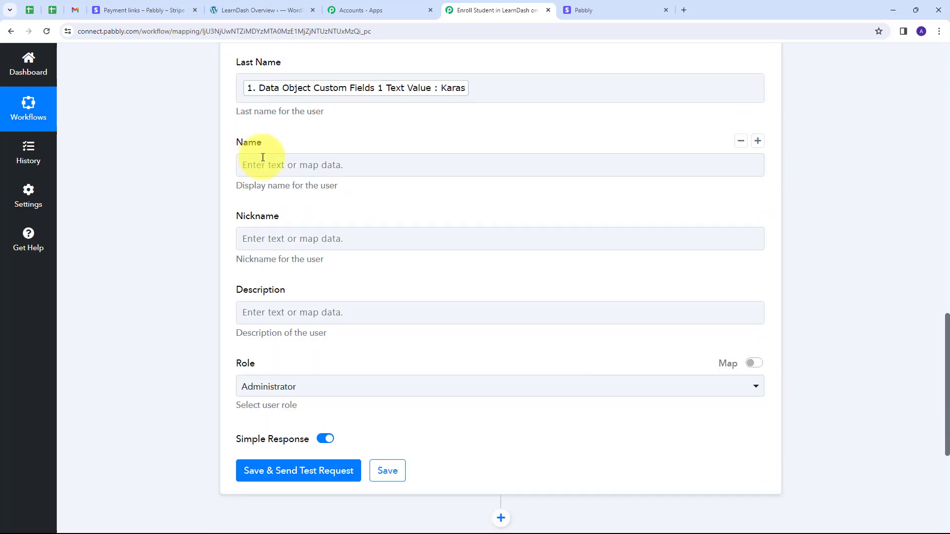
Step: Map the display Name field to Stripe's Customer Details Name
left_click(305, 170)
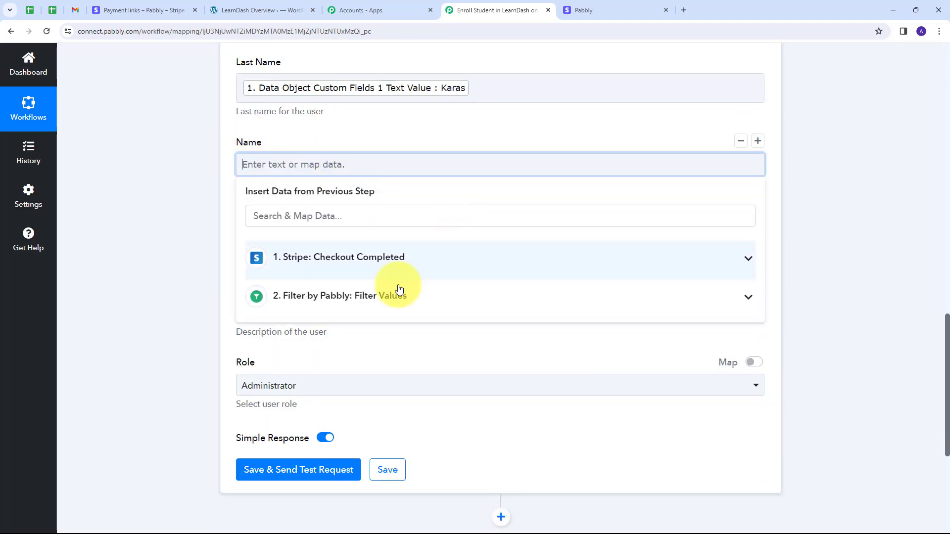
left_click(366, 257)
scroll(513, 318, "down", 15)
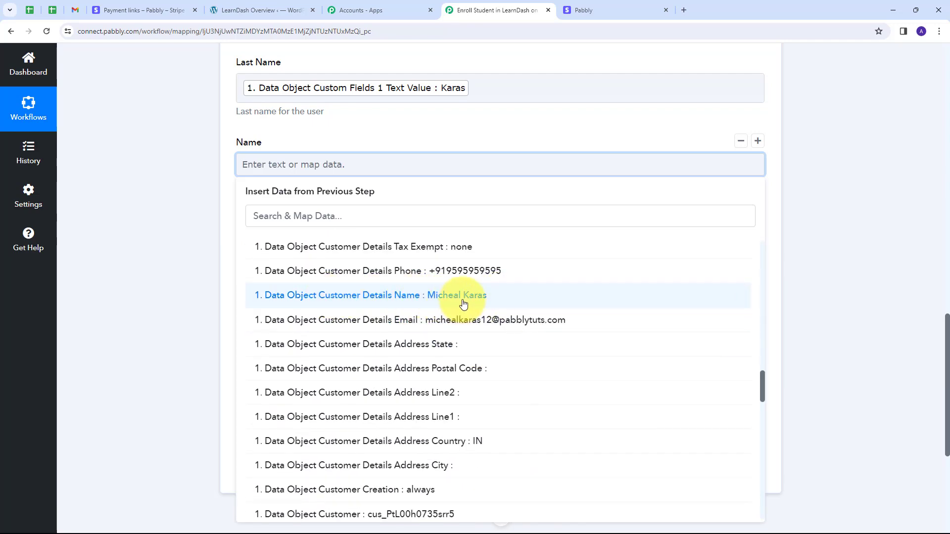
left_click(463, 307)
left_click(311, 126)
scroll(349, 139, "down", 1)
scroll(350, 143, "down", 1)
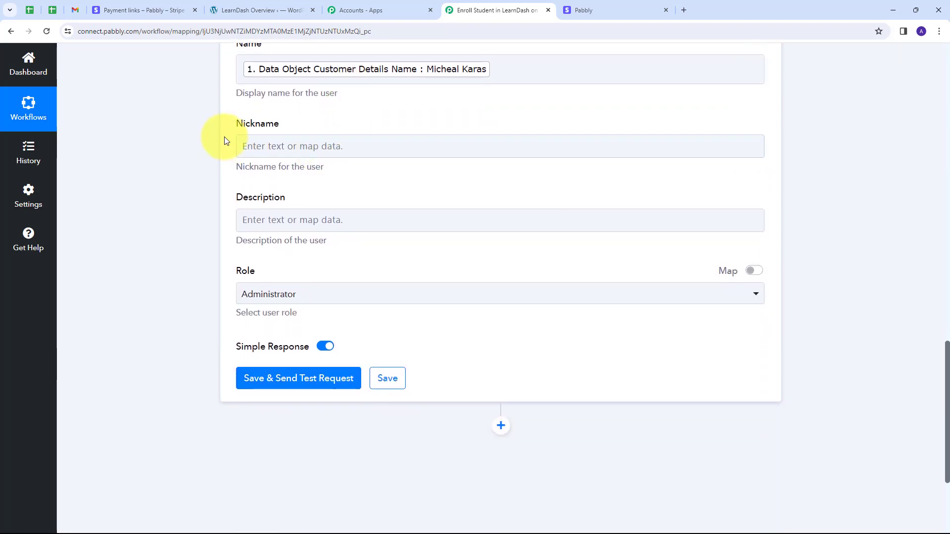
left_click(268, 146)
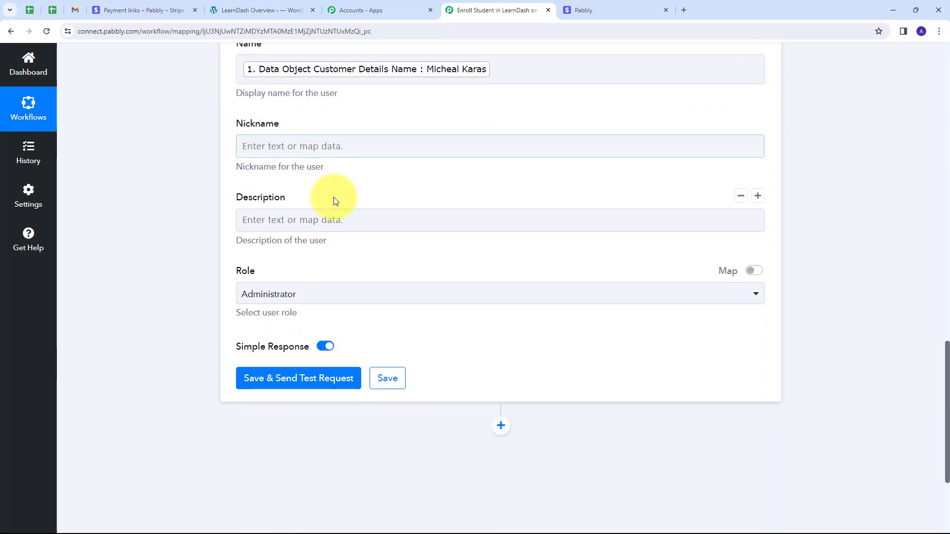
Step: Set the Create a User Description to Student and change the Role from Administrator to Subscriber
left_click(260, 223)
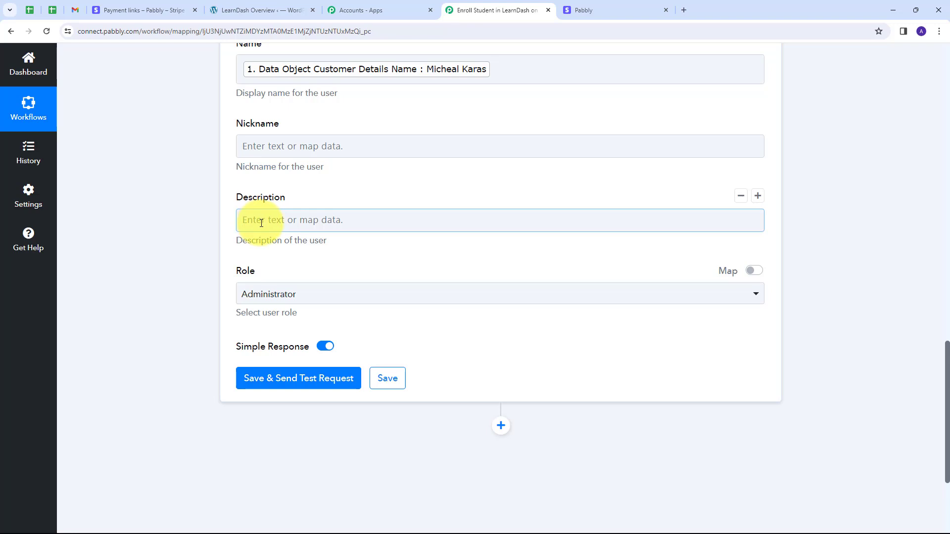
left_click(261, 223)
type("Student")
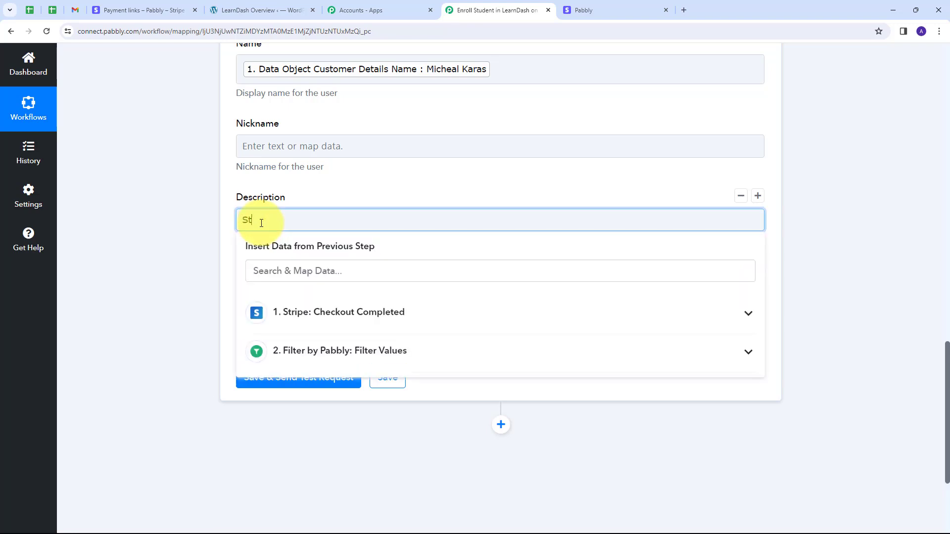
left_click(345, 191)
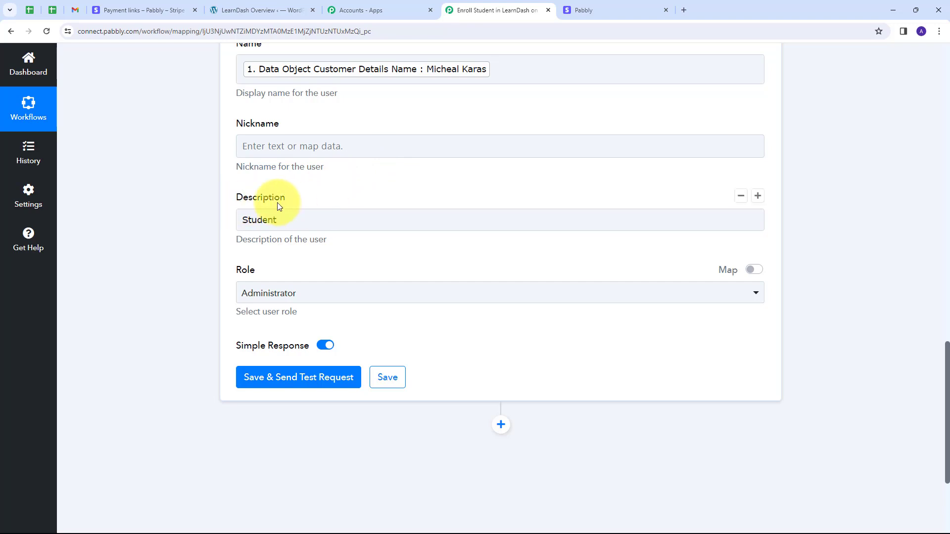
scroll(328, 251, "down", 1)
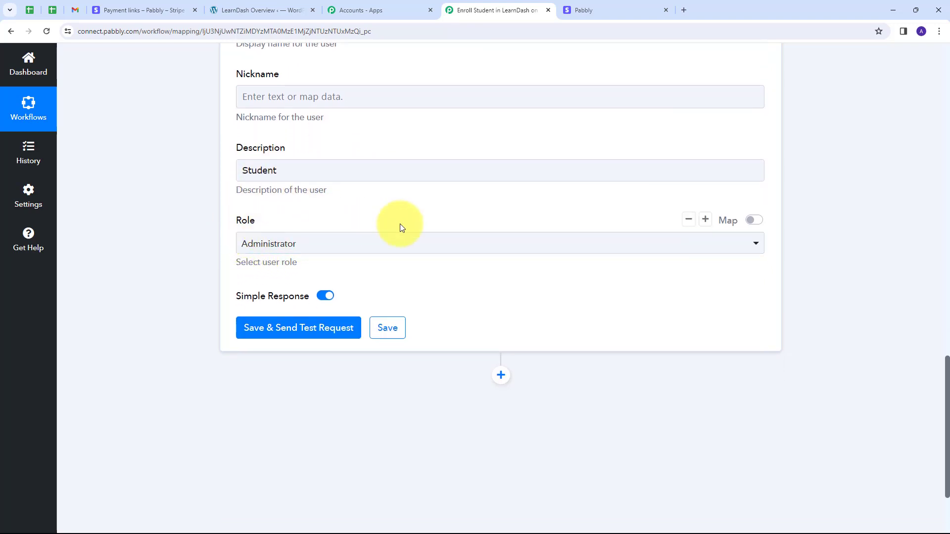
left_click(365, 250)
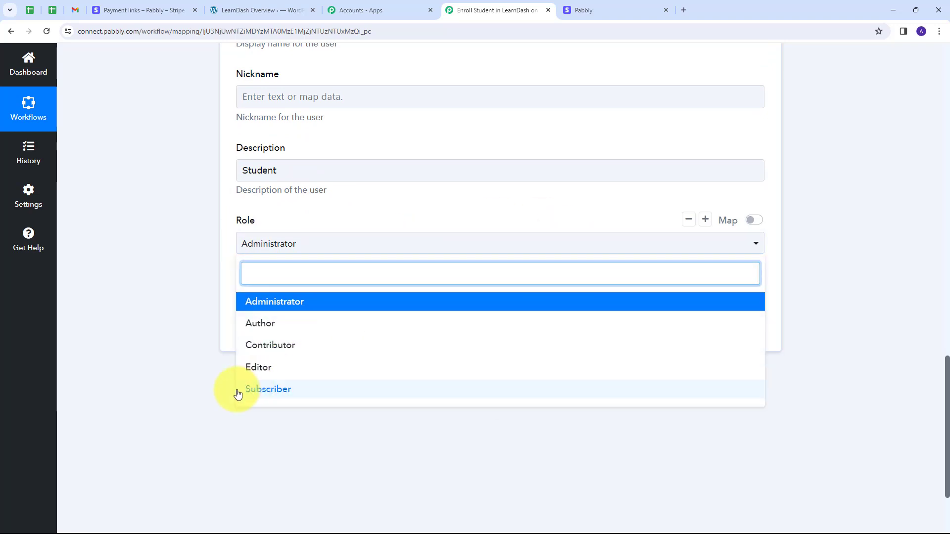
left_click(275, 391)
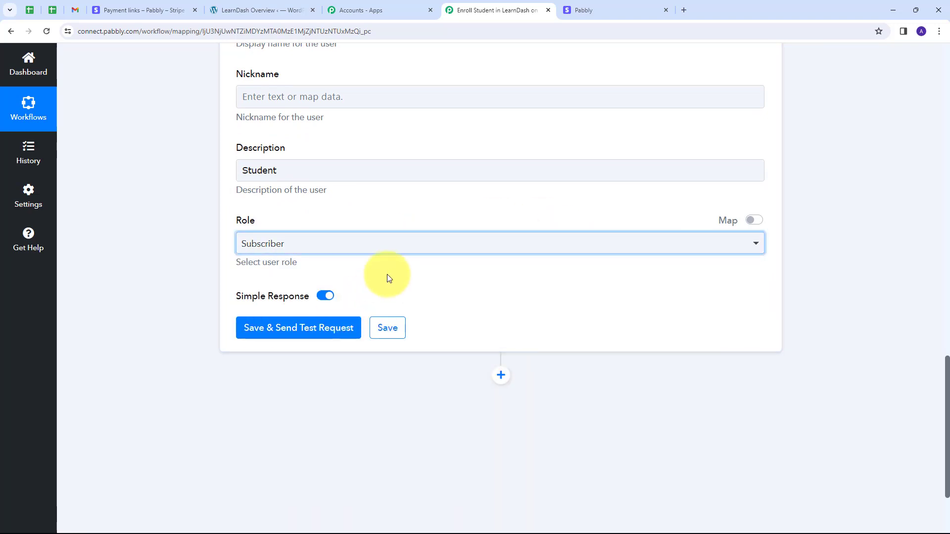
scroll(389, 273, "up", 10)
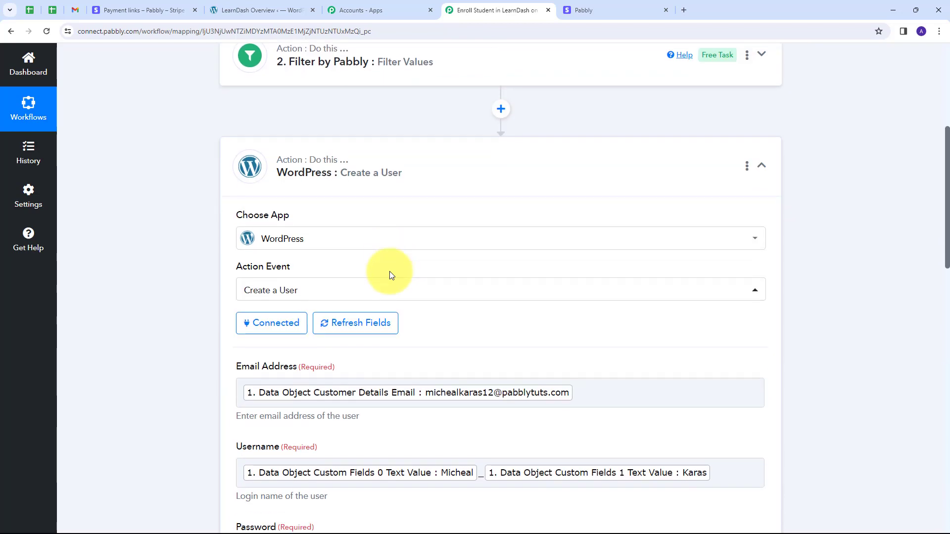
scroll(390, 271, "down", 20)
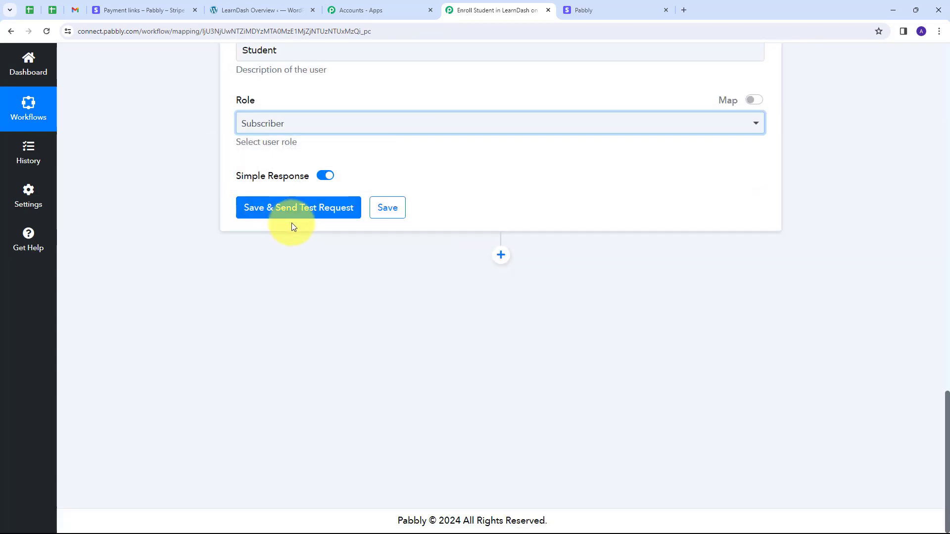
Step: Save and test Create a User, check the returned Name, Id 1064 and email, then go to WordPress
left_click(307, 214)
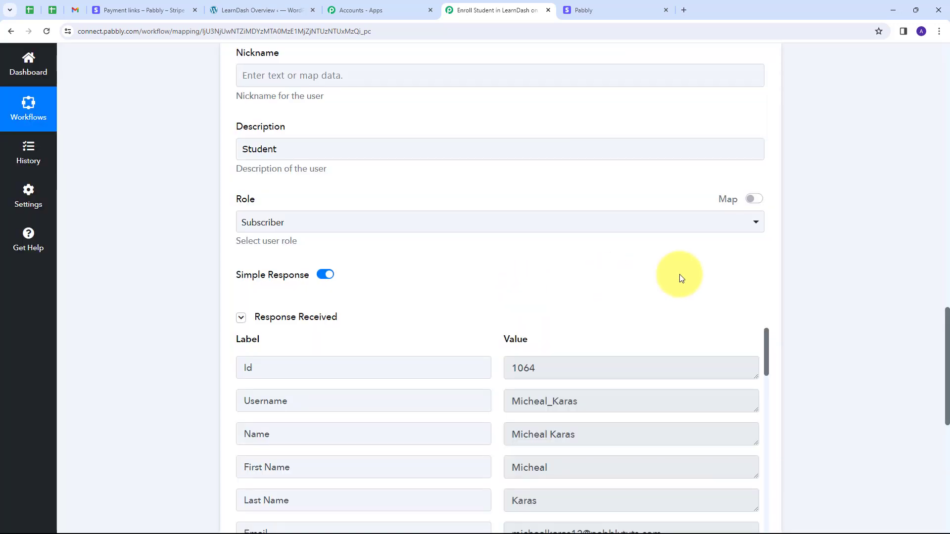
scroll(859, 281, "down", 2)
scroll(840, 224, "down", 1)
left_click(505, 275)
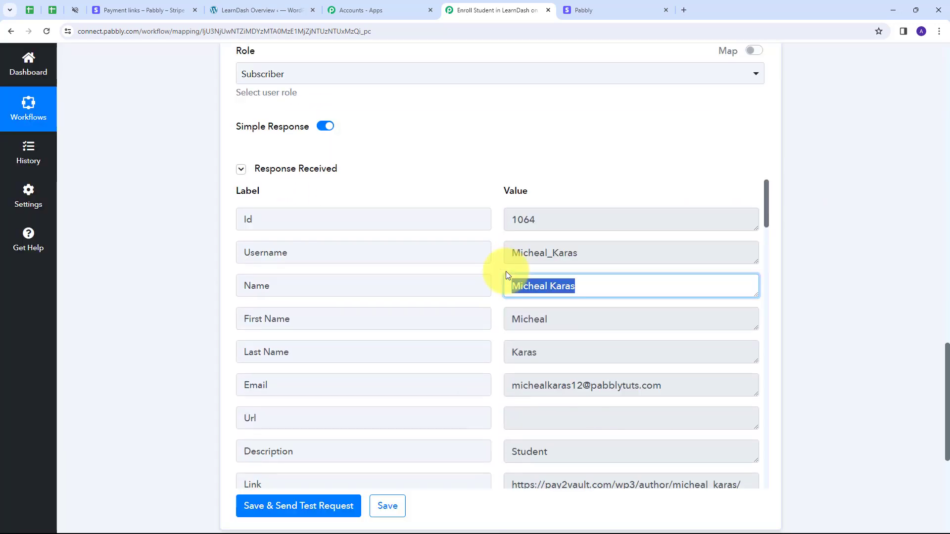
left_click_drag(568, 218, 486, 225)
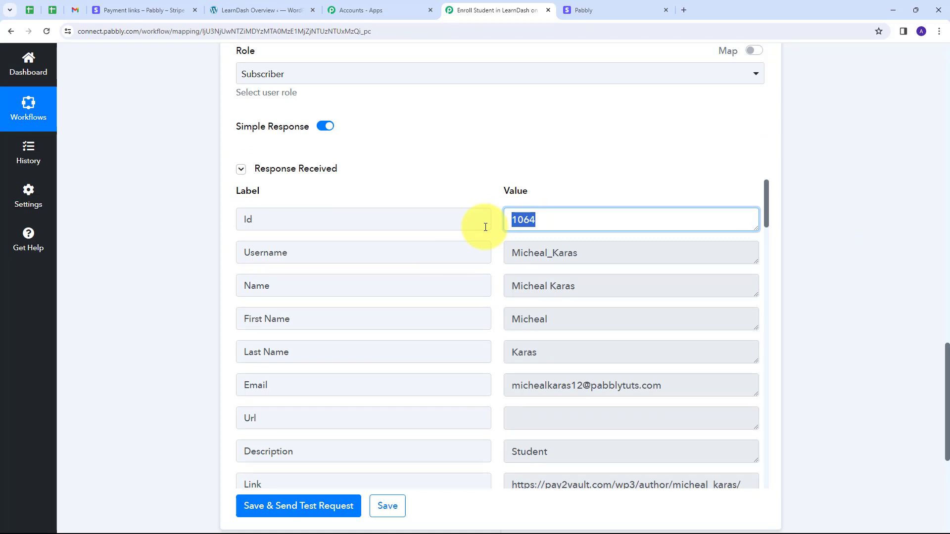
scroll(485, 225, "down", 1)
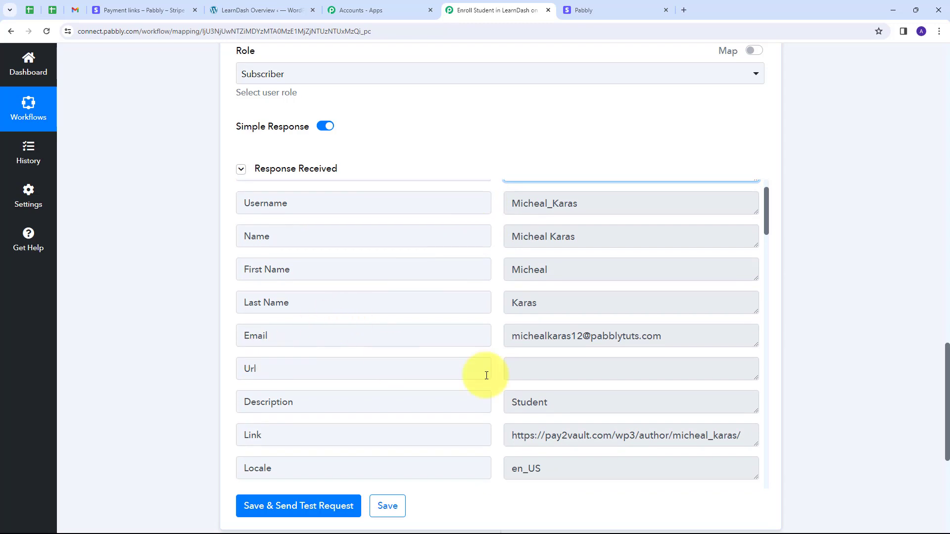
left_click_drag(690, 337, 414, 324)
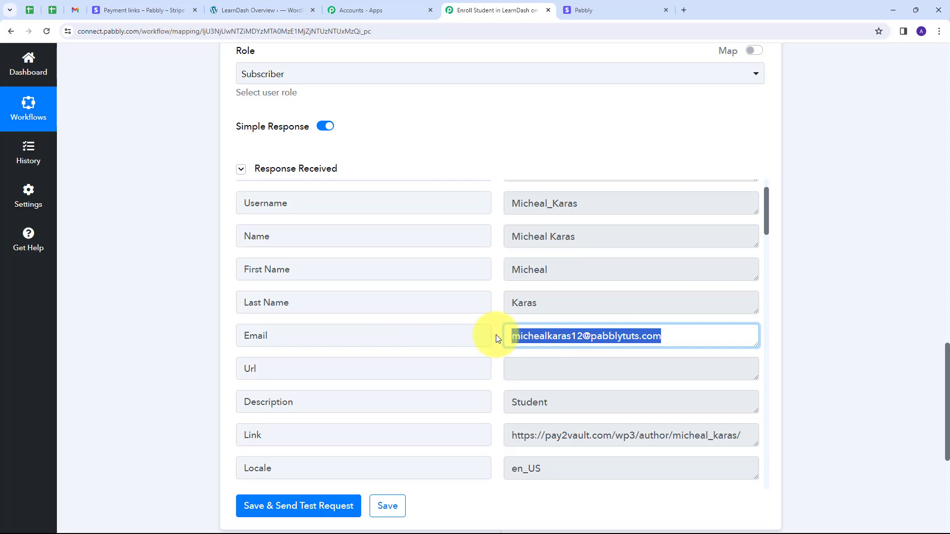
left_click(255, 7)
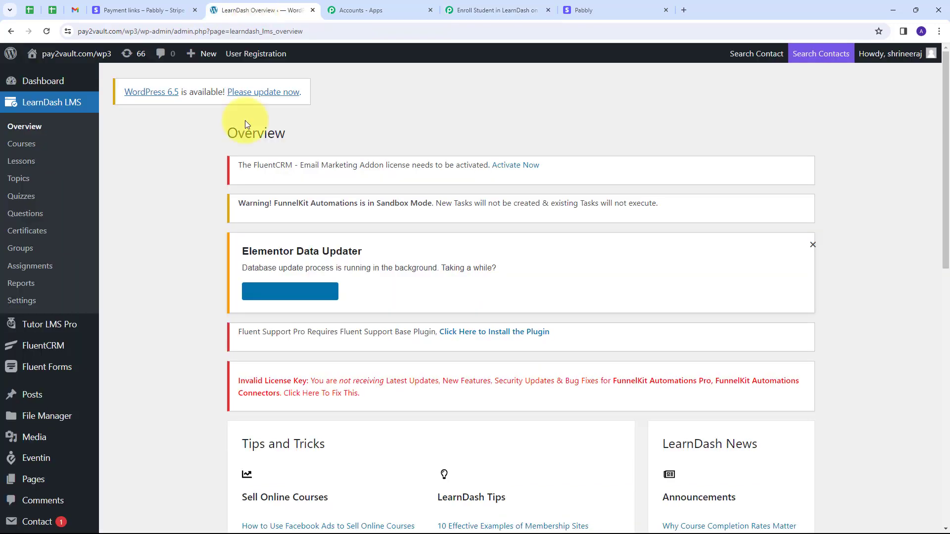
Step: Search the WordPress Users list for the test buyer's name and confirm the Subscriber account
scroll(32, 324, "down", 6)
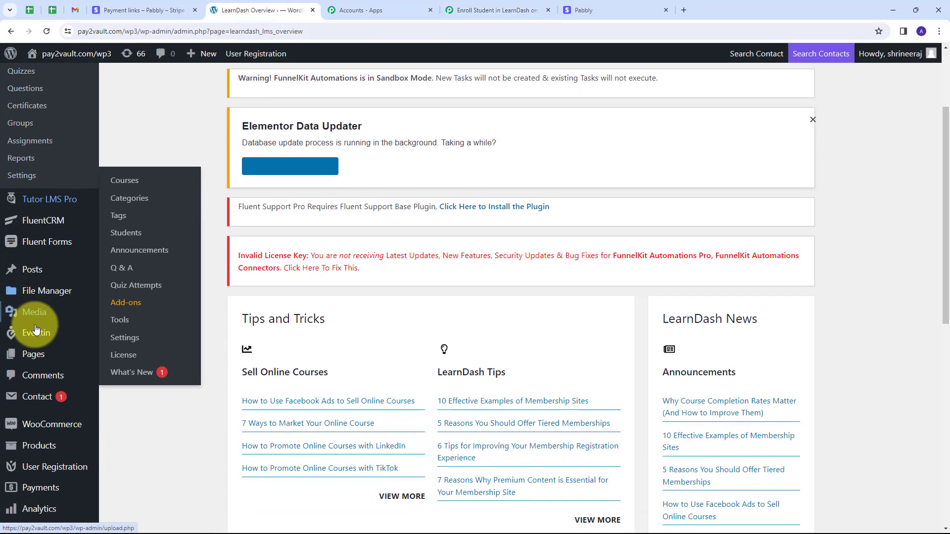
scroll(203, 296, "down", 4)
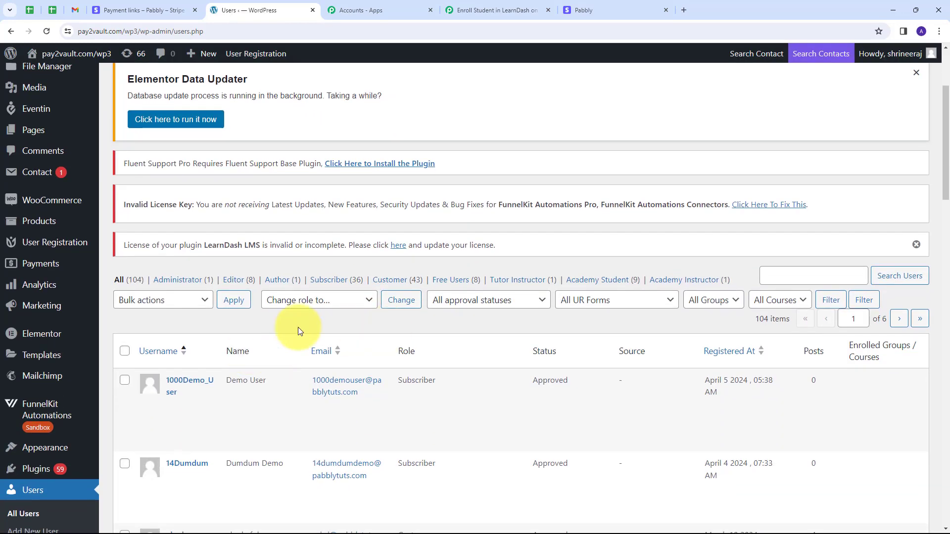
left_click(792, 277)
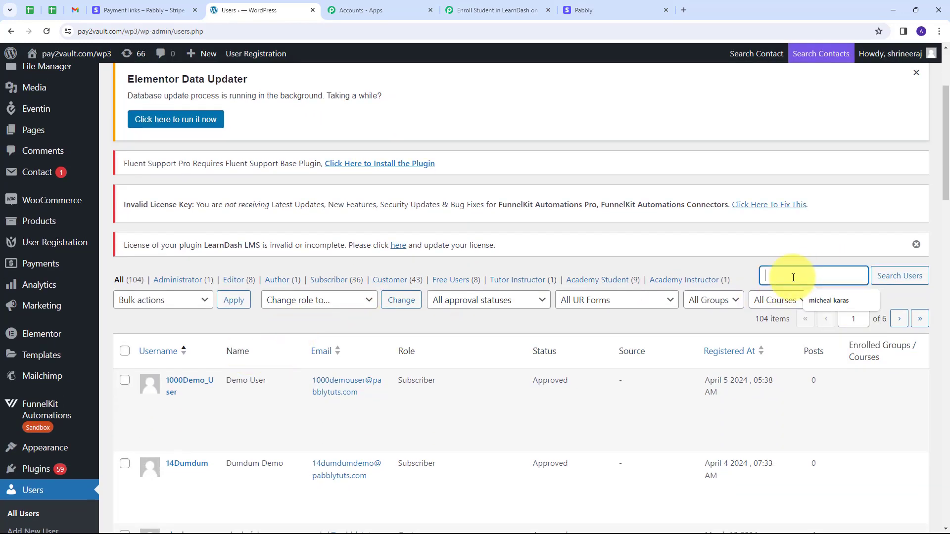
key("Return")
scroll(184, 322, "down", 1)
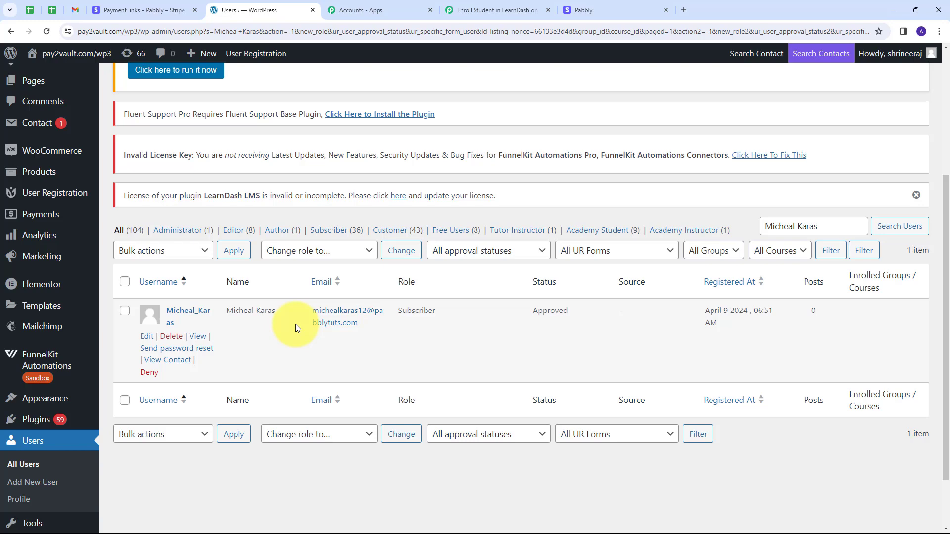
Step: Add a LearnDash step after Create a User with the Enroll Into Course action event
left_click(493, 10)
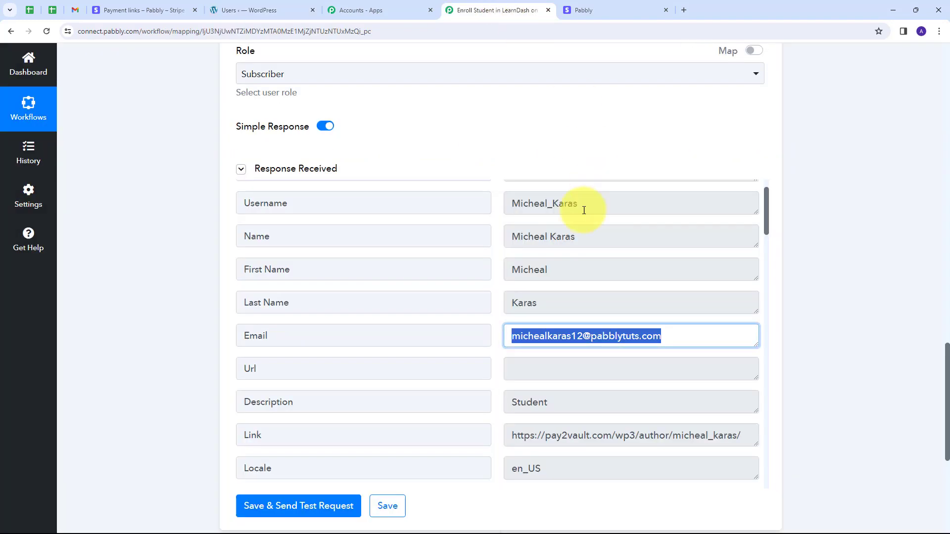
scroll(536, 191, "down", 2)
scroll(536, 191, "down", 1)
scroll(830, 230, "down", 5)
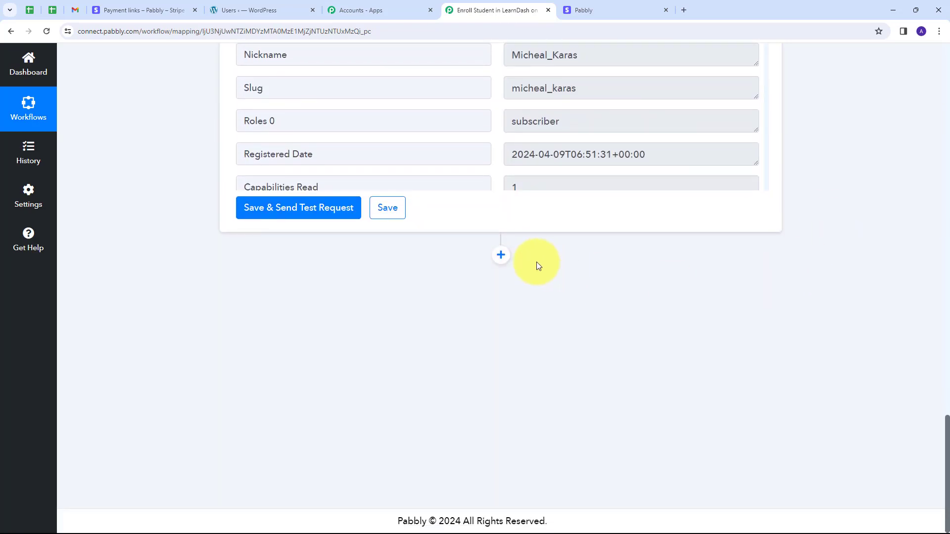
left_click(501, 256)
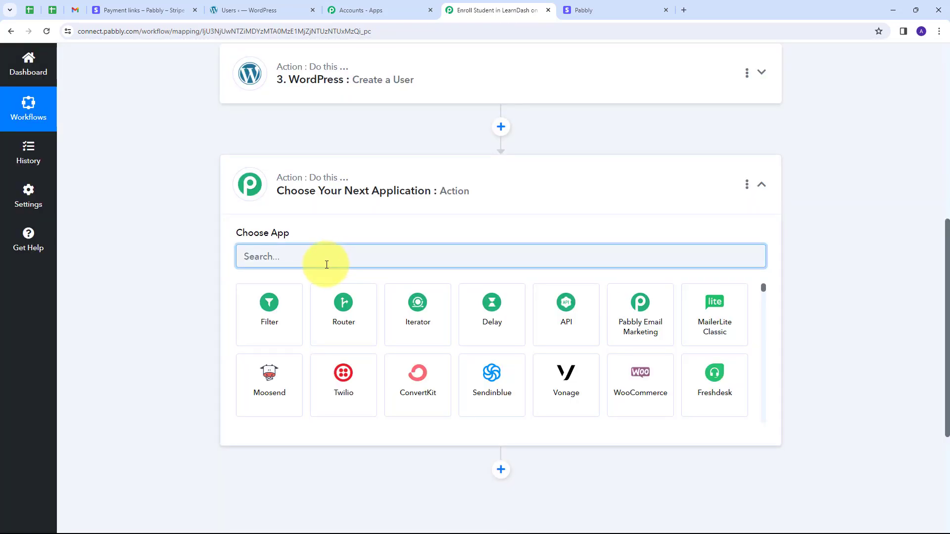
type("Learndash")
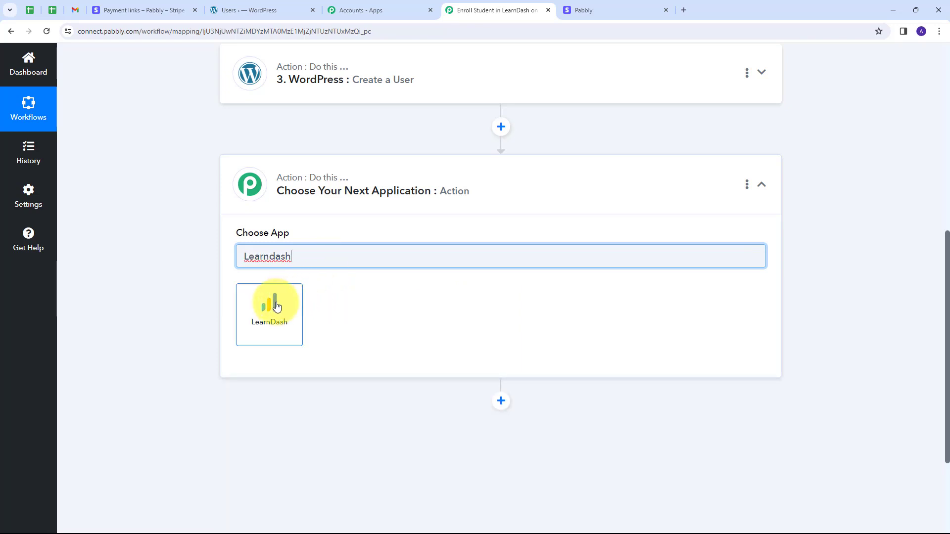
left_click(268, 310)
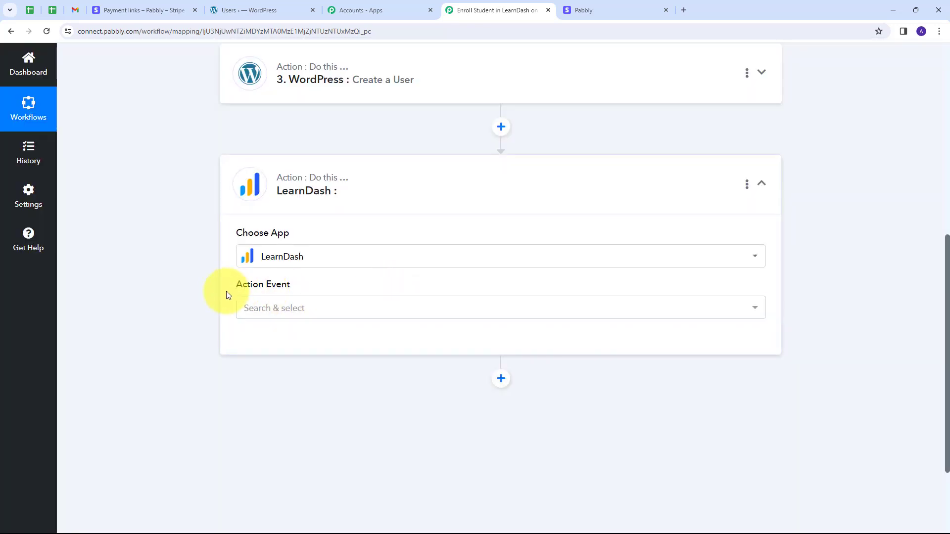
left_click(407, 311)
scroll(307, 195, "down", 2)
scroll(307, 195, "down", 2)
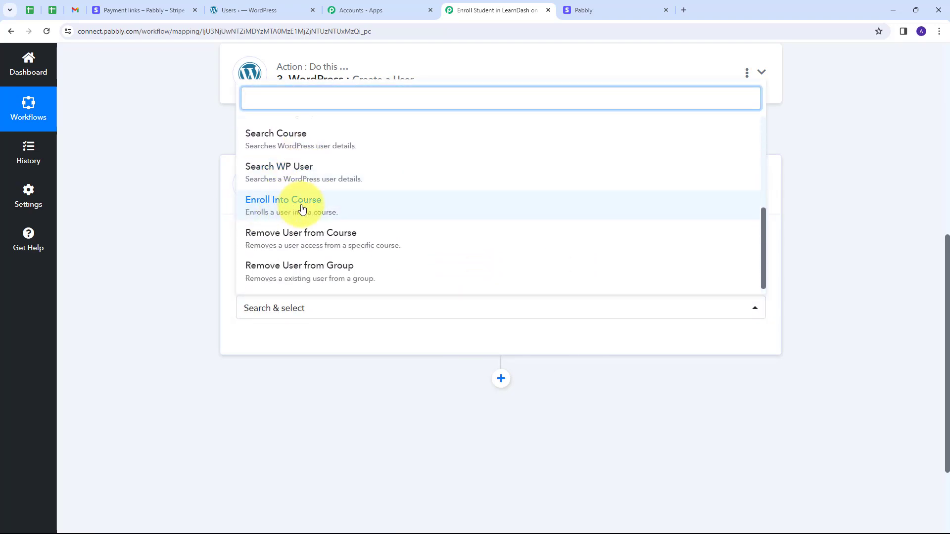
left_click(302, 210)
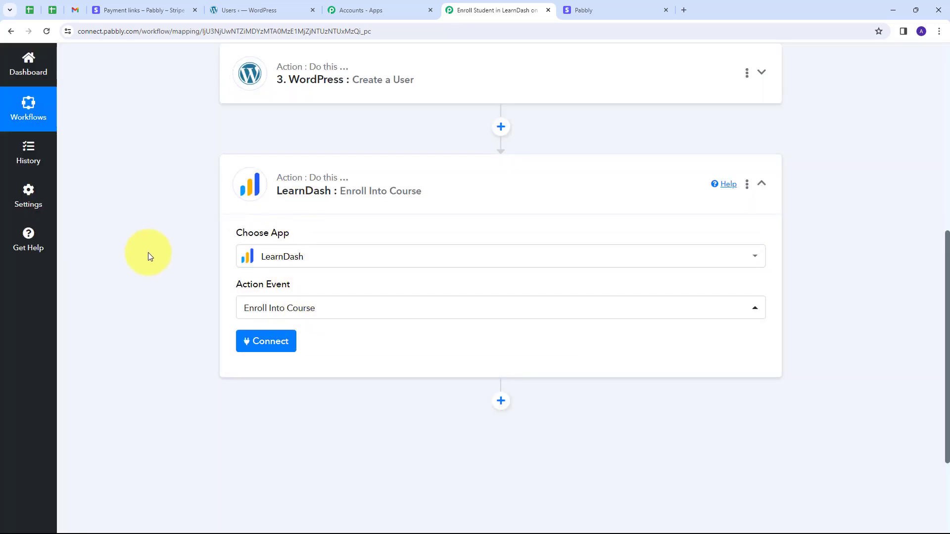
Step: Start a new LearnDash connection and copy the pay2vault.com/wp3 site URL from the WordPress tab
left_click(271, 342)
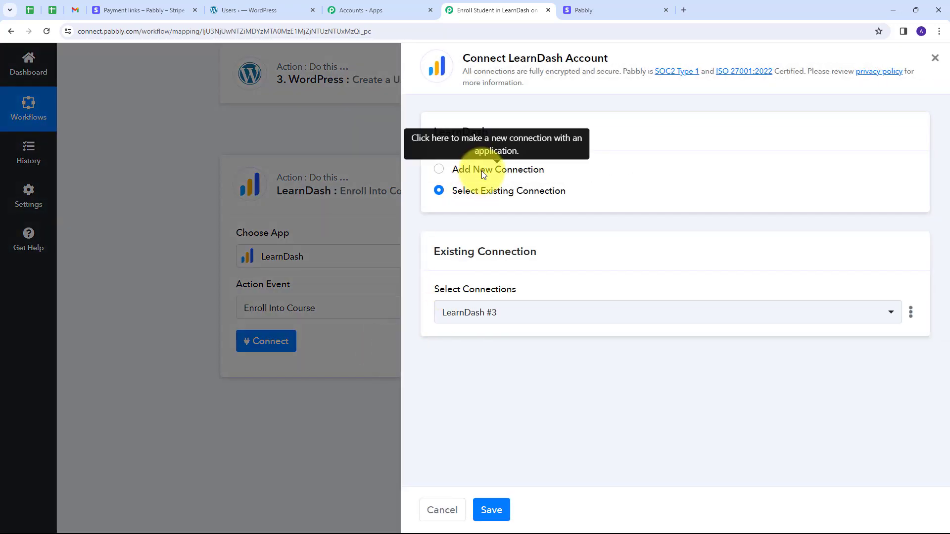
left_click(483, 174)
scroll(544, 277, "down", 2)
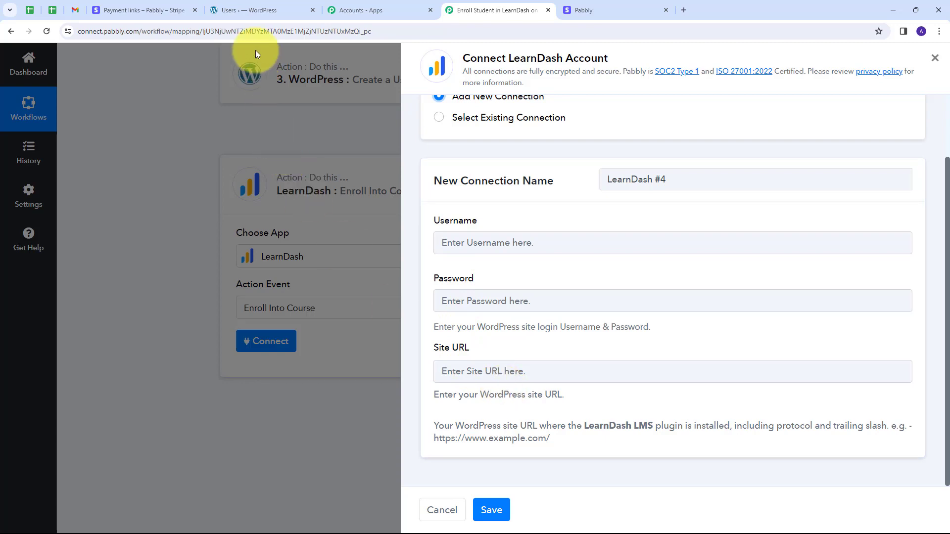
left_click(260, 11)
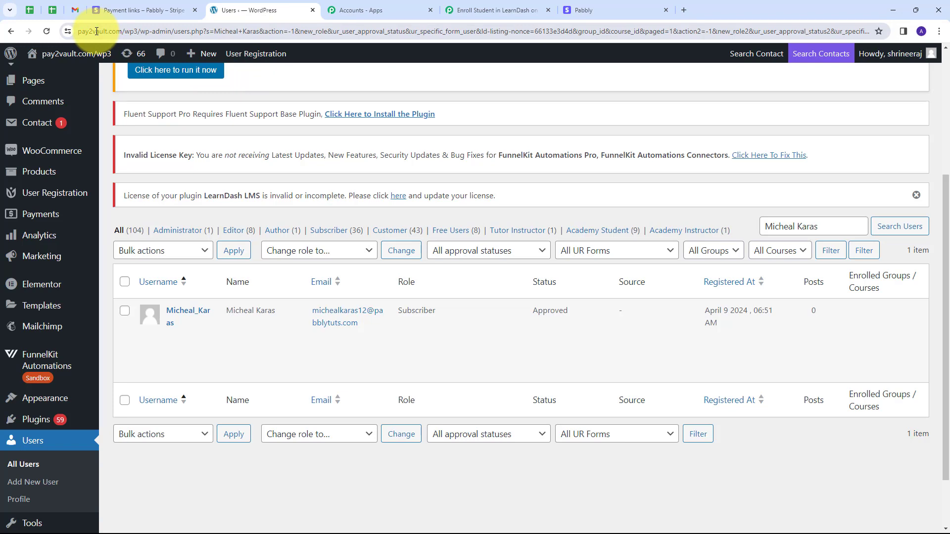
left_click(96, 31)
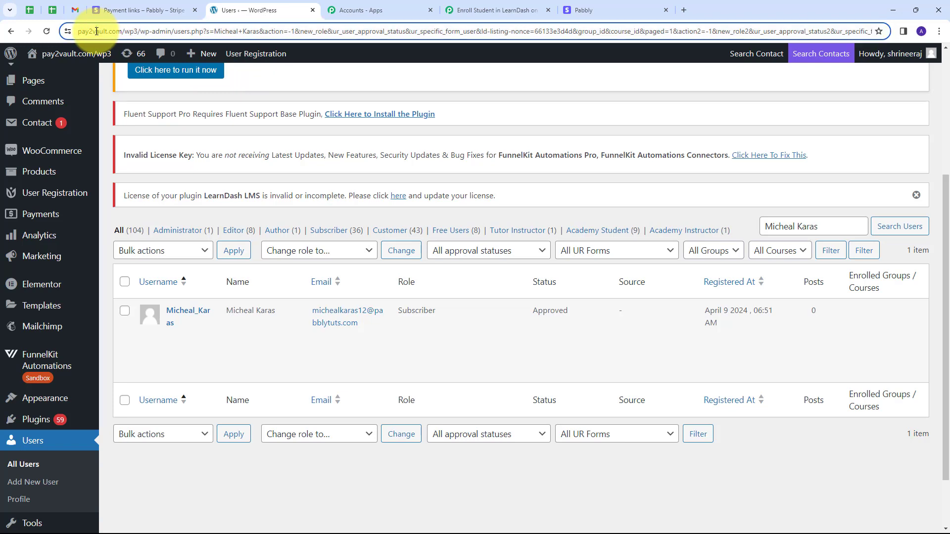
left_click(137, 30)
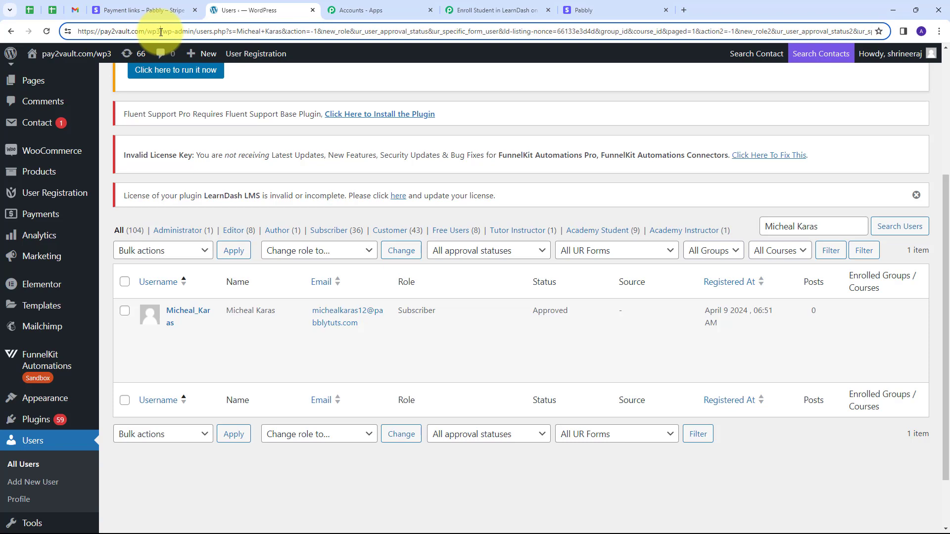
left_click_drag(161, 31, 78, 36)
key("ctrl+c")
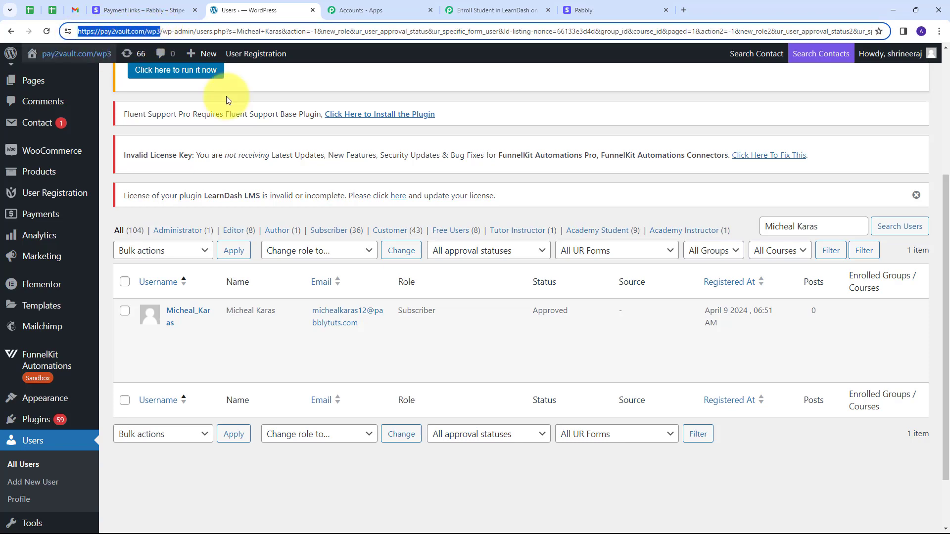
left_click(500, 10)
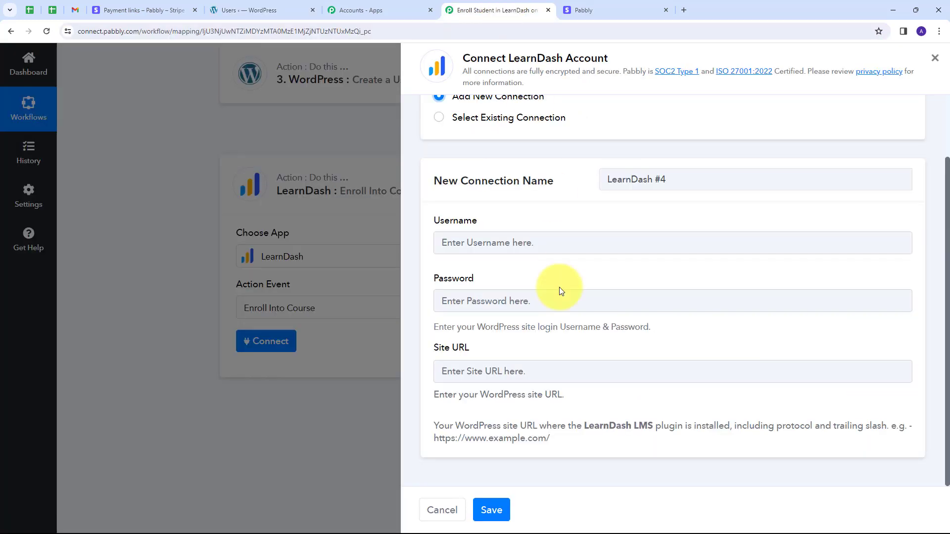
Step: Paste the site URL, enter the WordPress login credentials, and save the LearnDash connection
left_click(512, 377)
key("ctrl+v")
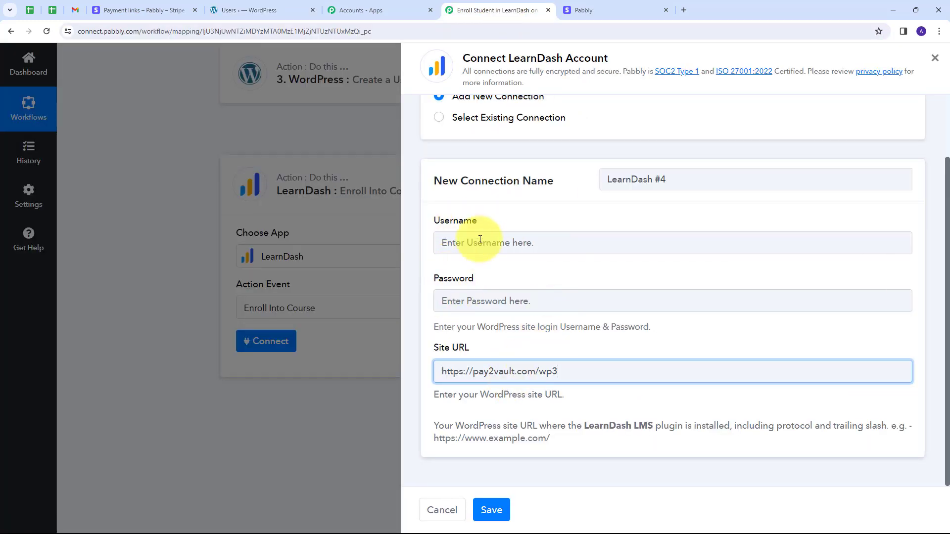
left_click(477, 299)
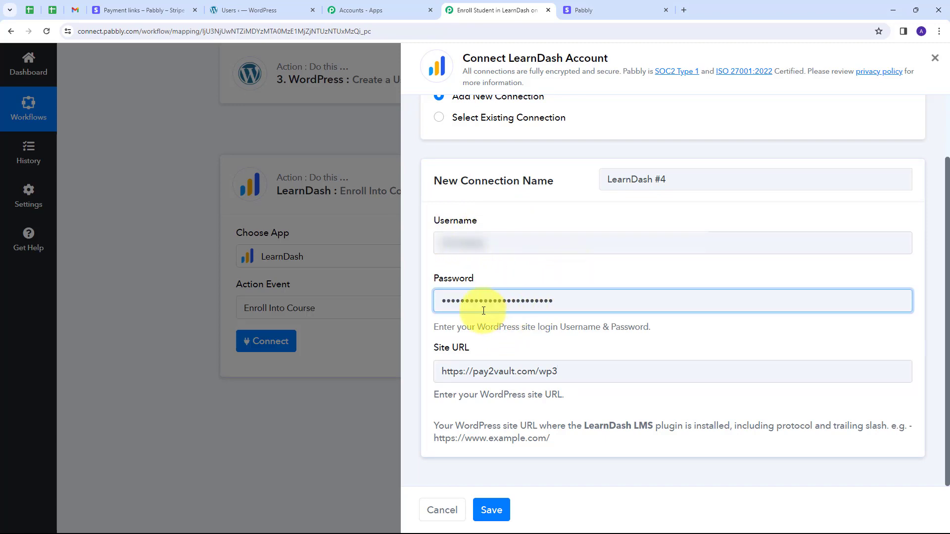
left_click(492, 511)
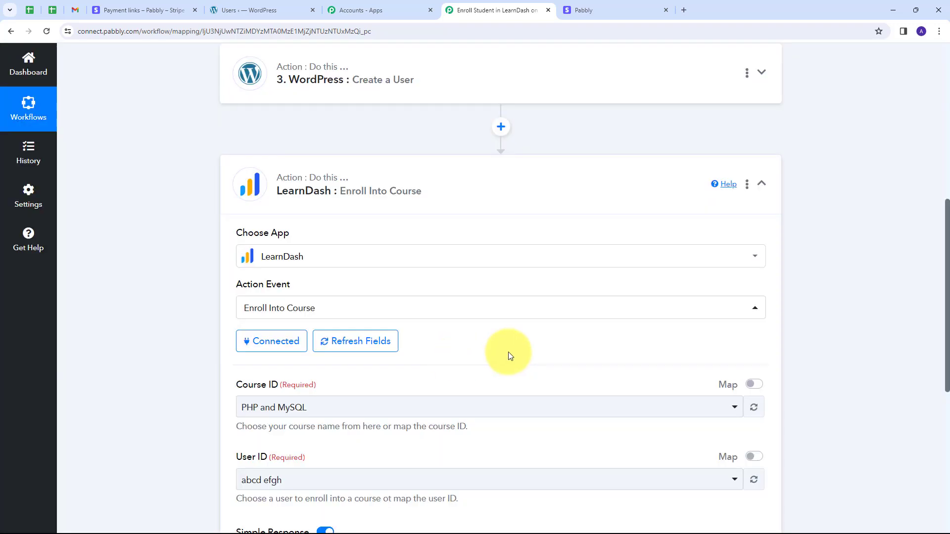
Step: Choose PHP and MySQL as the enrollment Course ID
scroll(515, 233, "down", 2)
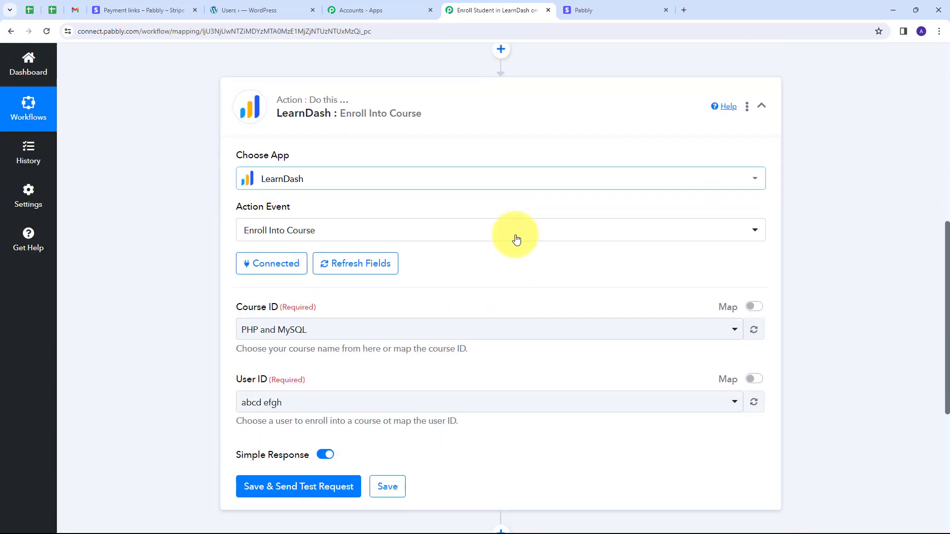
scroll(515, 240, "down", 2)
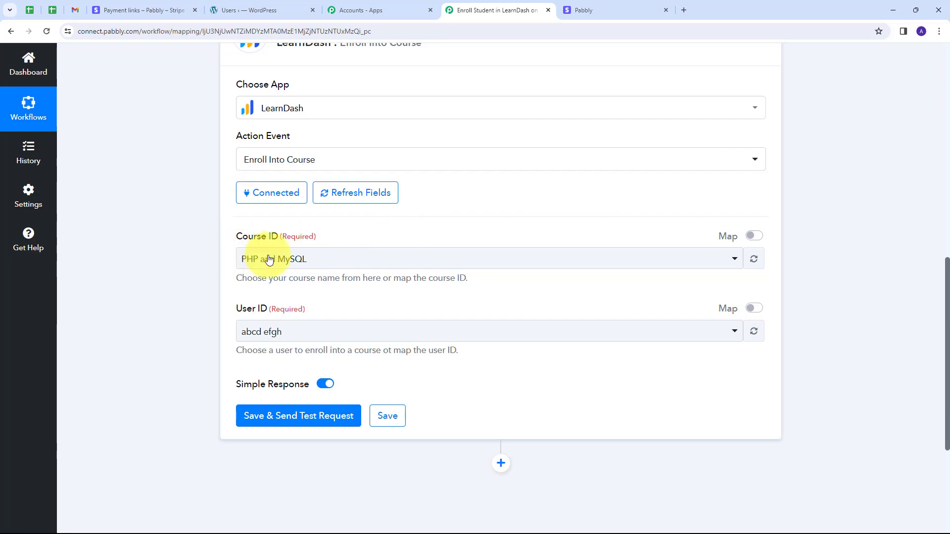
left_click(342, 261)
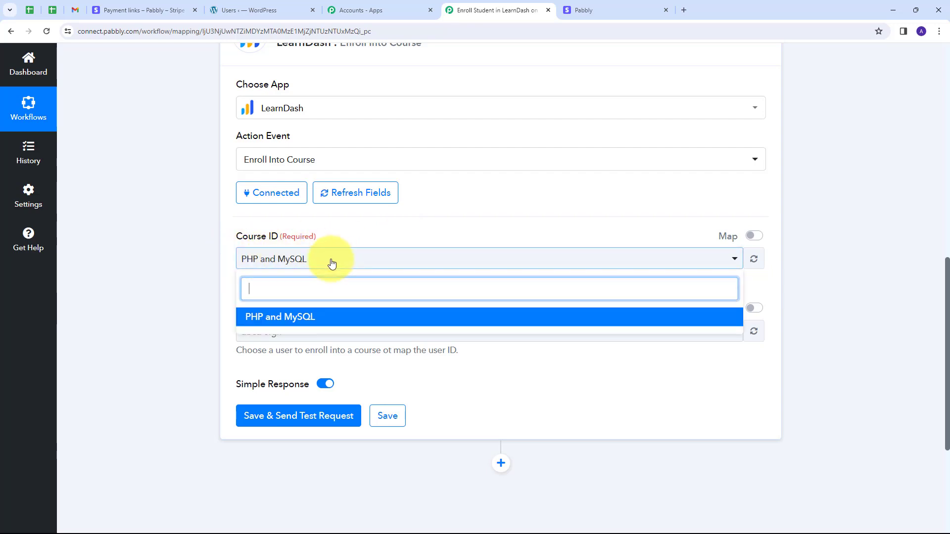
left_click(276, 317)
scroll(343, 292, "down", 1)
scroll(341, 288, "down", 1)
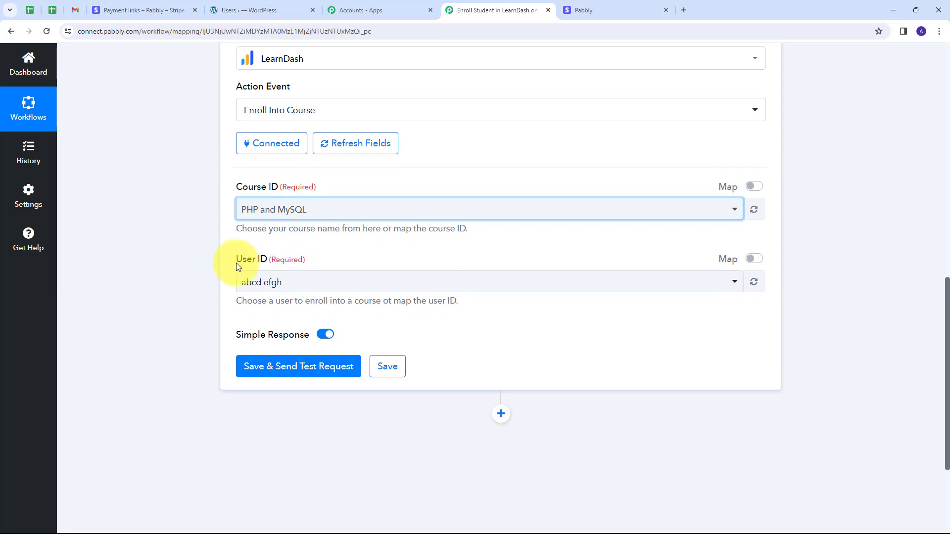
Step: Map User ID, replacing 1038 with the Id from the Create a User step
left_click(757, 258)
left_click(288, 283)
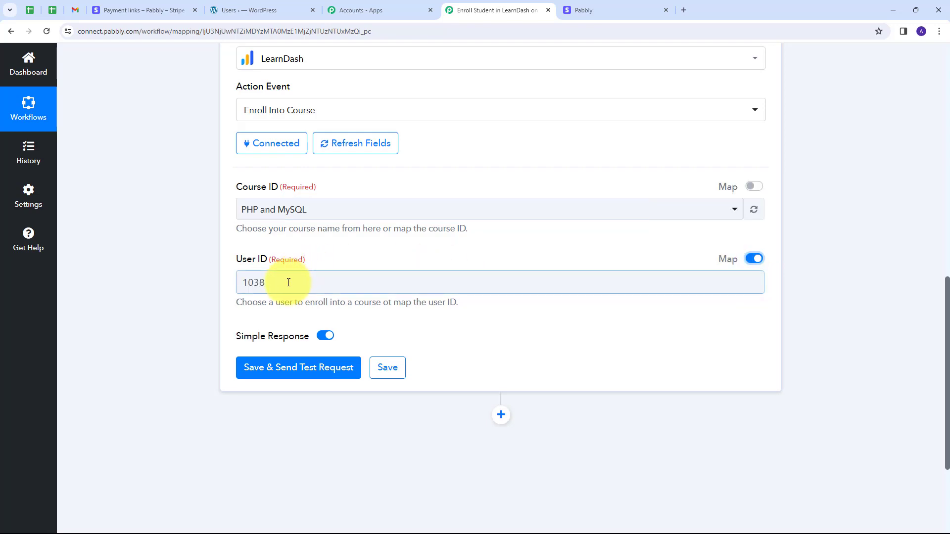
left_click_drag(289, 283, 233, 290)
key("BackSpace")
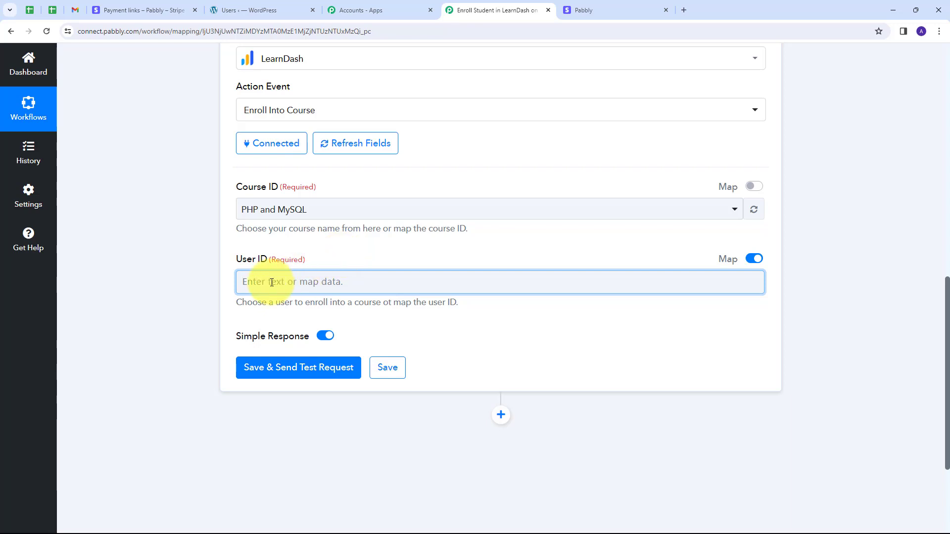
left_click(245, 281)
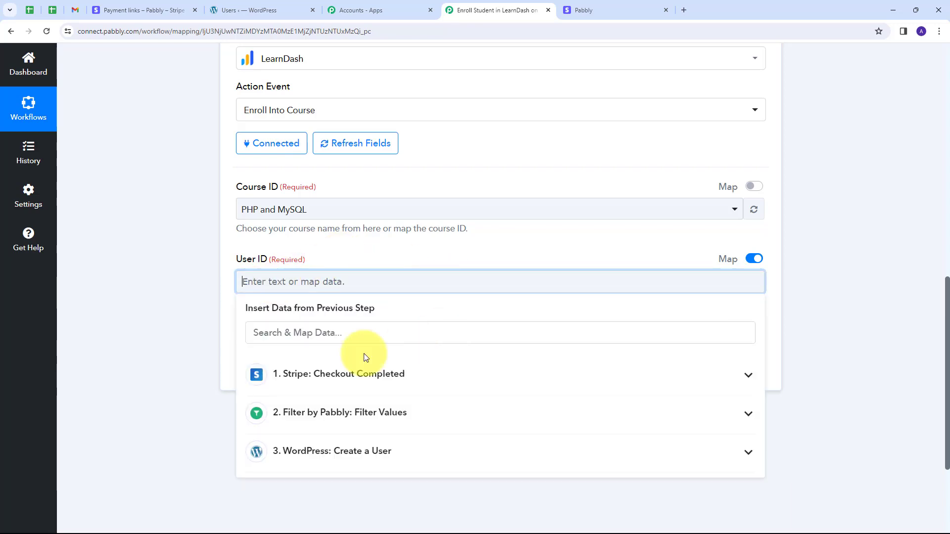
left_click(353, 458)
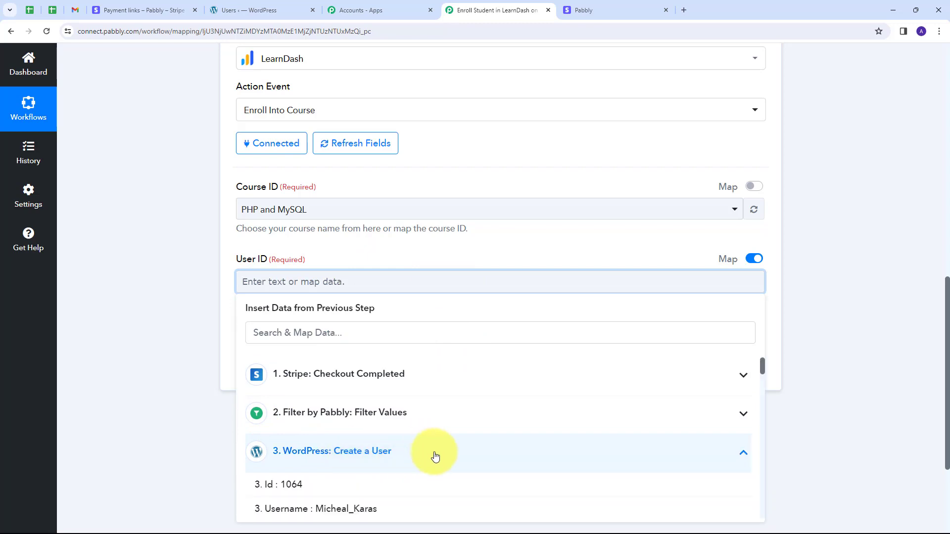
left_click(294, 489)
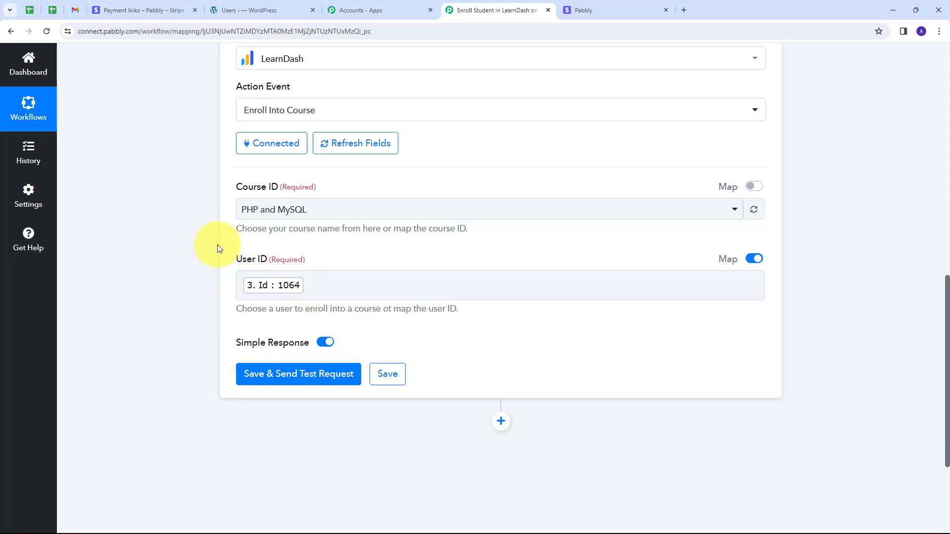
Step: Save and send a test enrollment request, then return to the WordPress users list
left_click(276, 380)
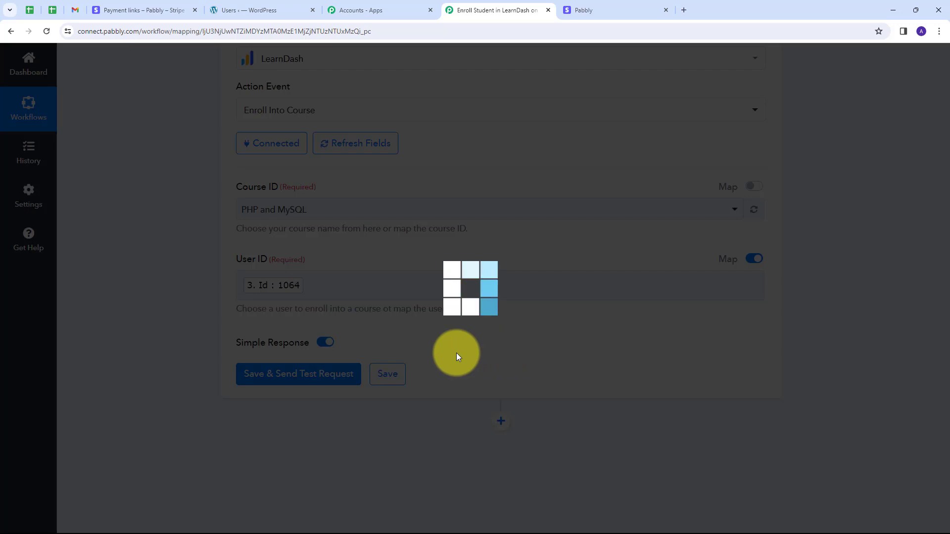
scroll(507, 329, "down", 1)
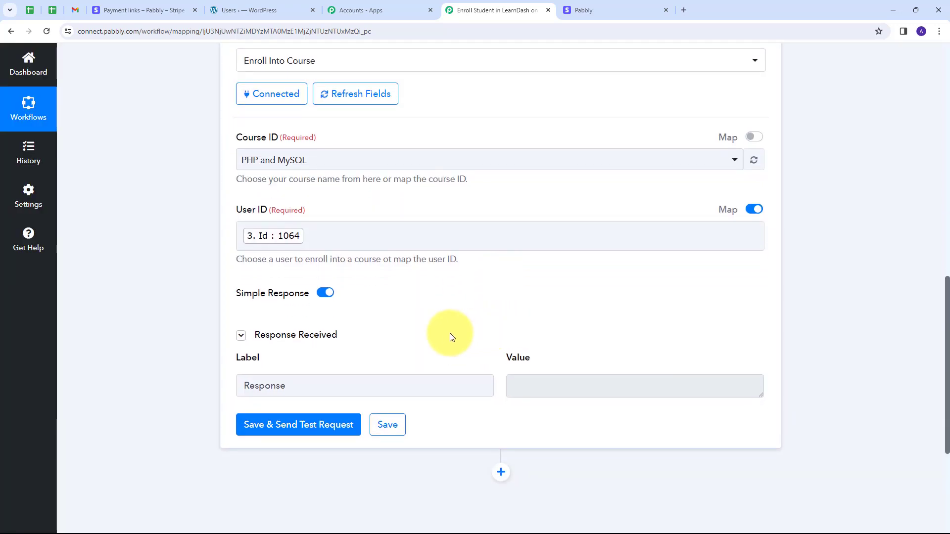
left_click(574, 391)
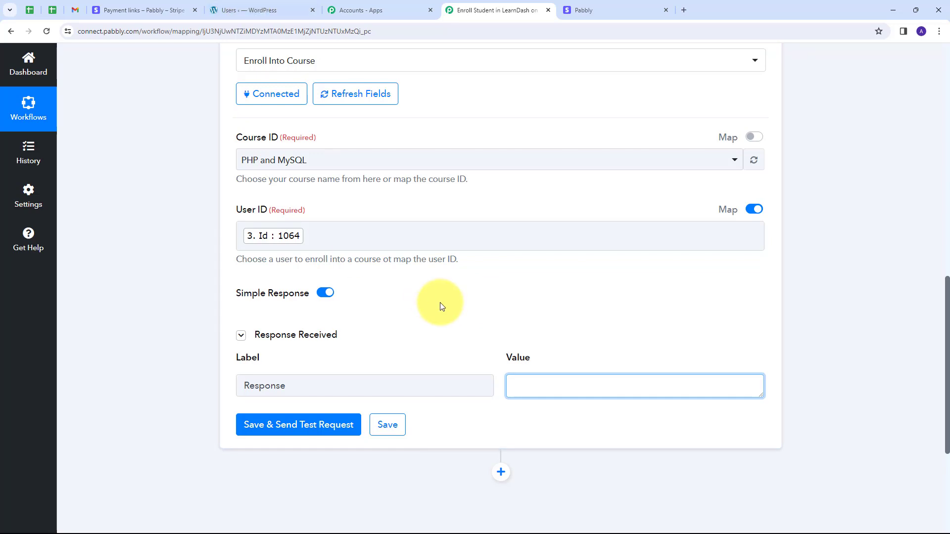
left_click(249, 10)
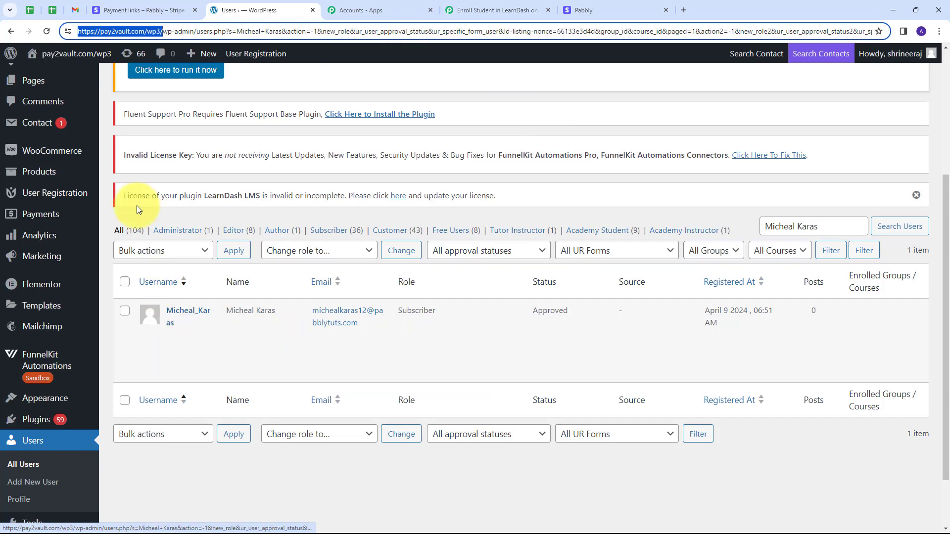
Step: Reload the Users page and open the new user's Total Courses: 1 list showing PHP and MySQL
left_click(51, 31)
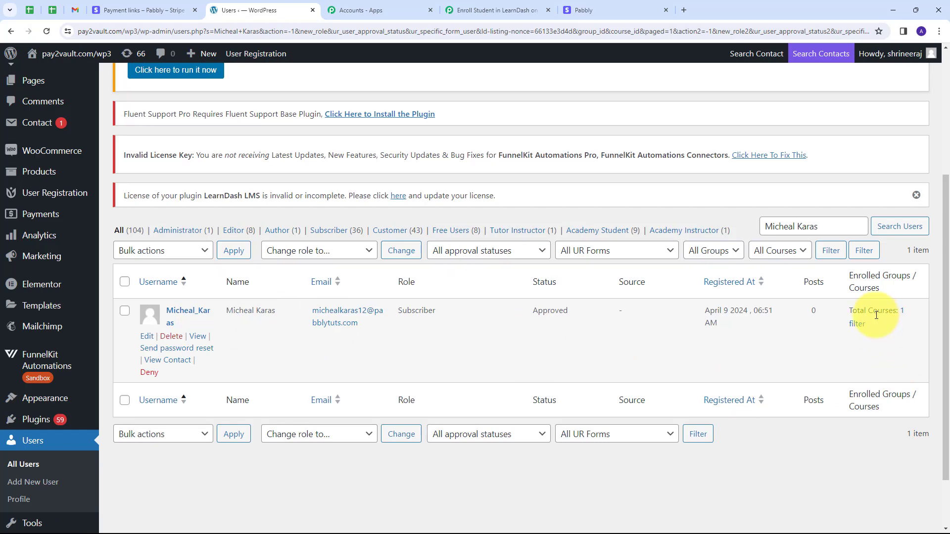
left_click(903, 312)
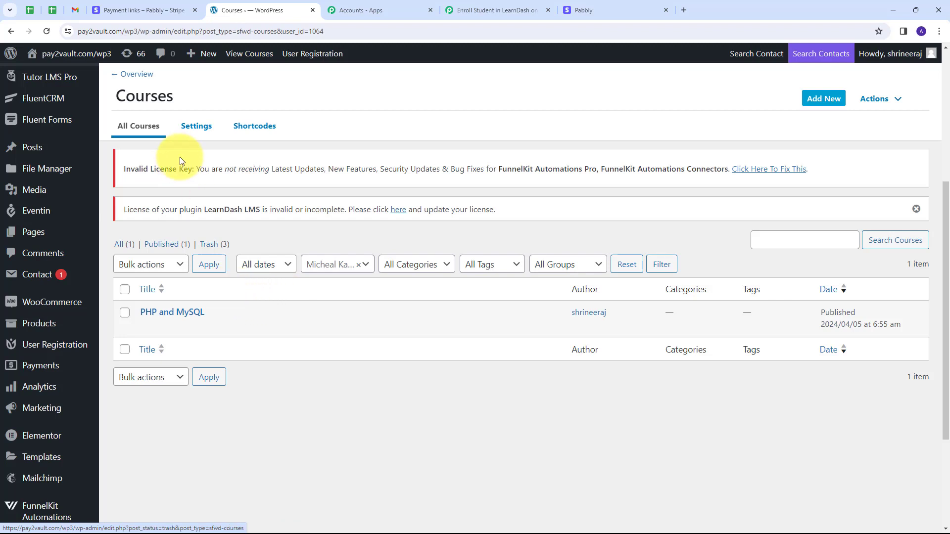
Step: Load the course's Stripe payment link in a new browser tab
left_click(158, 9)
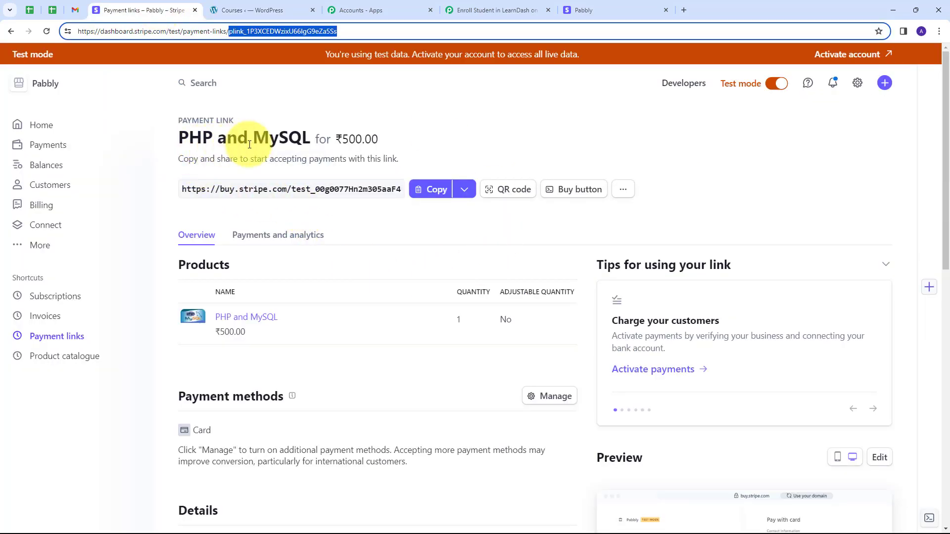
key("ctrl+t")
type("https://buy.stripe.com/test_00g0077Hn2m305aaF4")
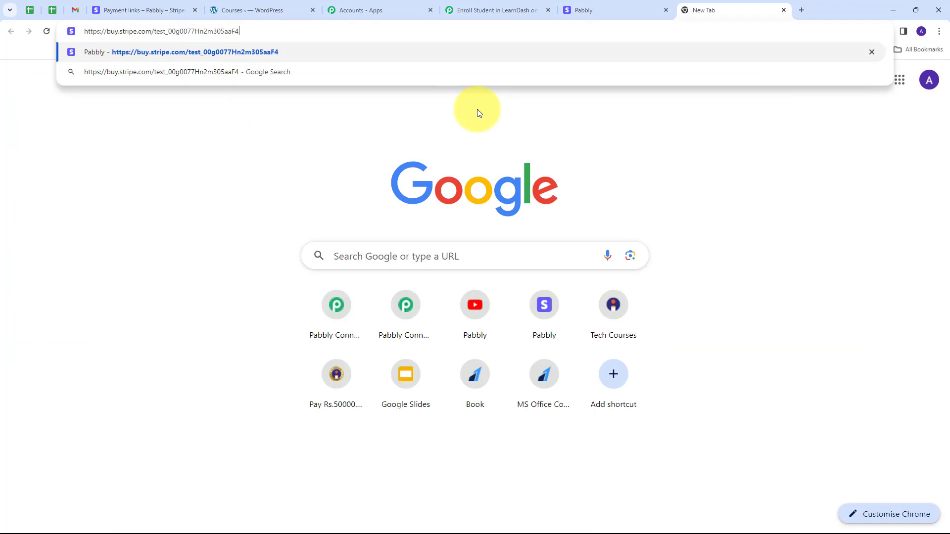
key("Return")
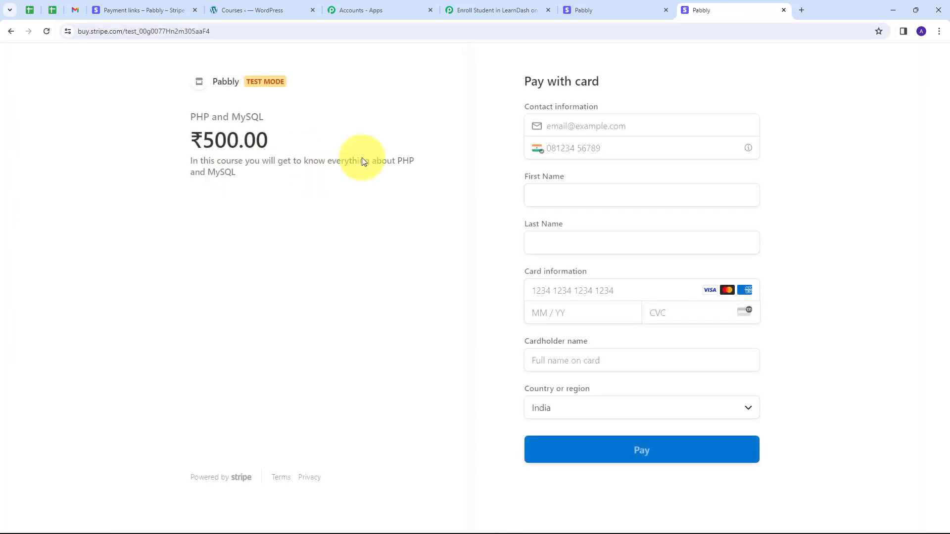
Step: Fill in the buyer's e-mail, phone number, and first and last name
left_click(571, 123)
key("ctrl+v")
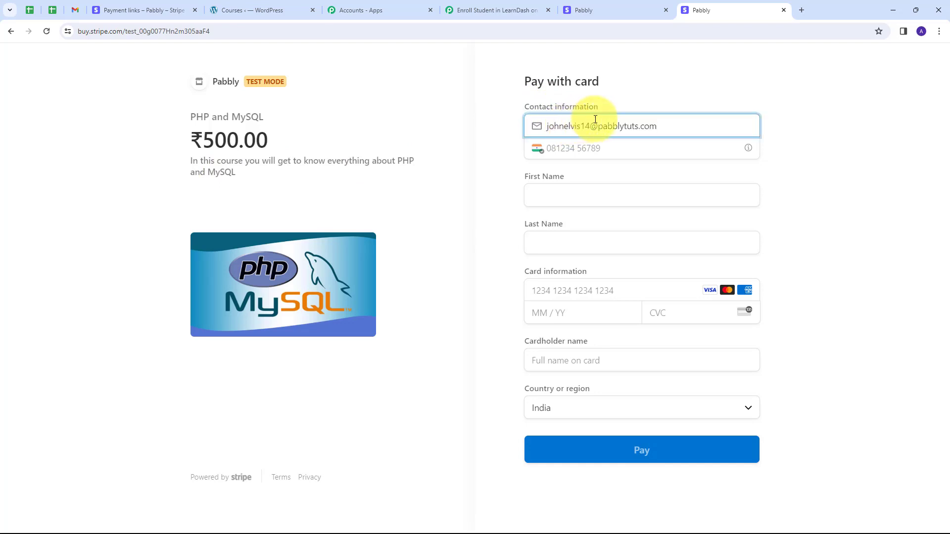
left_click(586, 153)
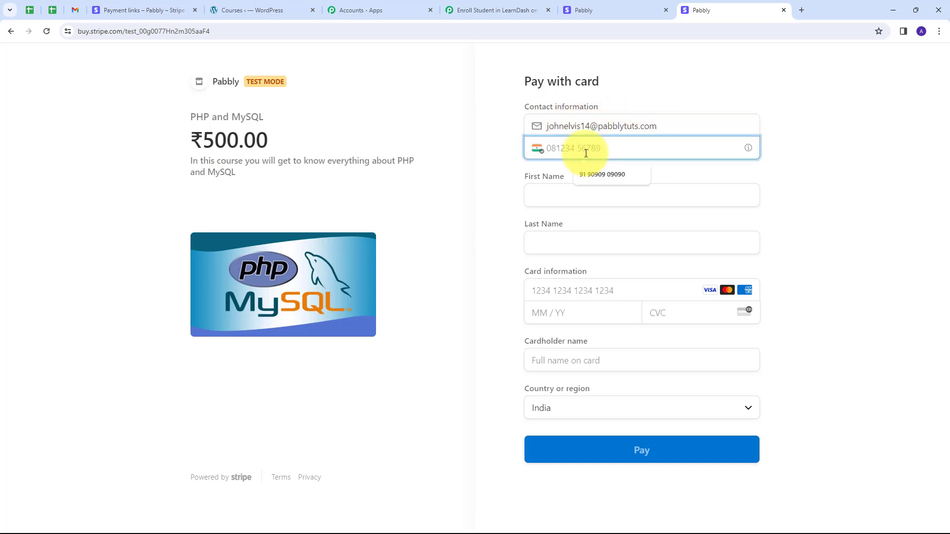
type("919191919191")
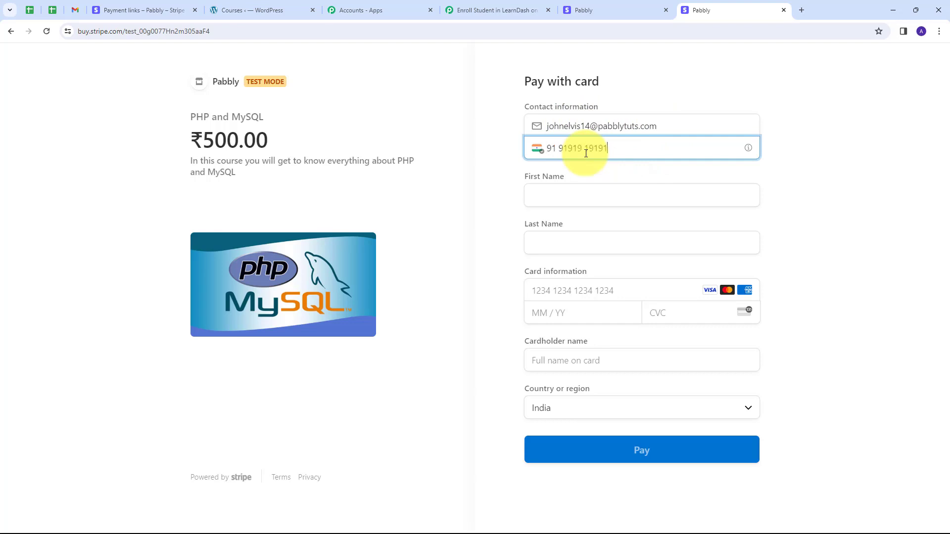
left_click(555, 193)
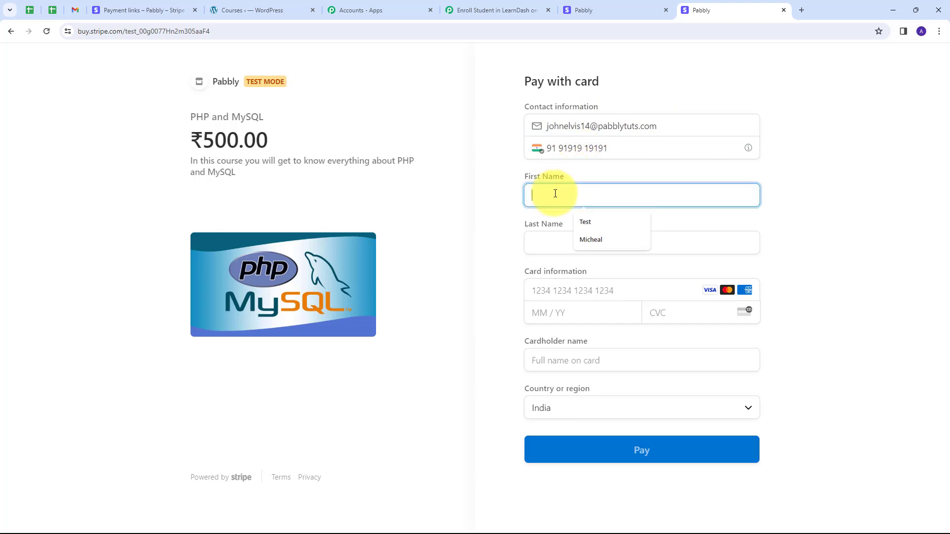
key("Tab")
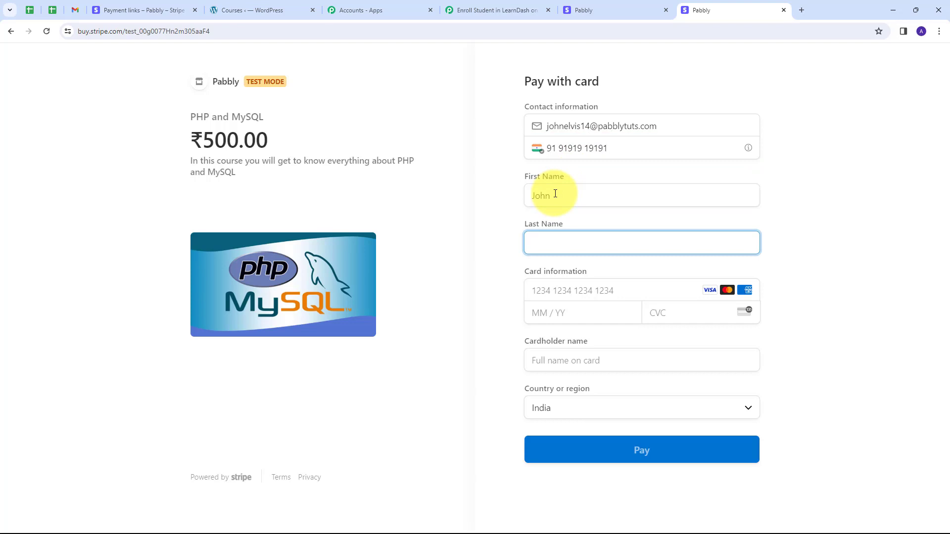
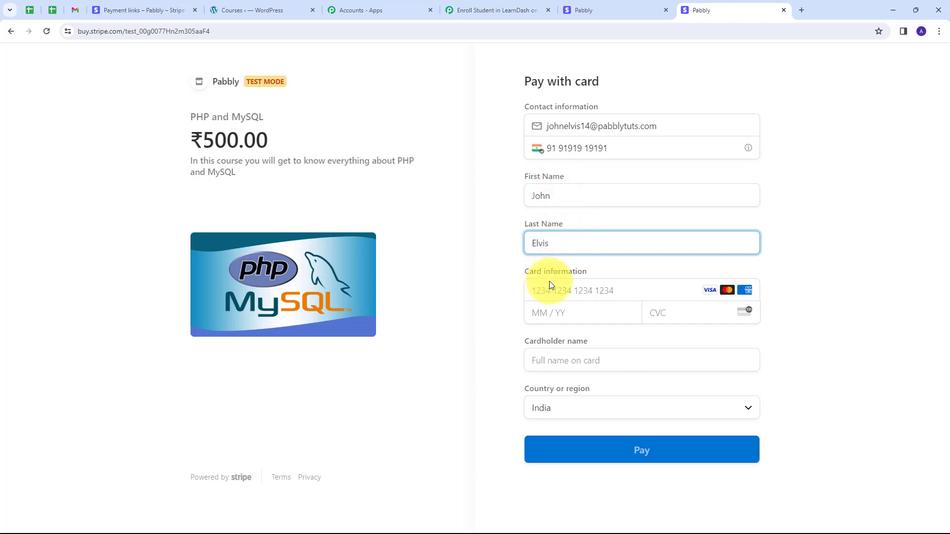
Step: Enter the test card details and cardholder name, then pay ₹500.00
left_click(567, 292)
type("4111 1111 1111 1111")
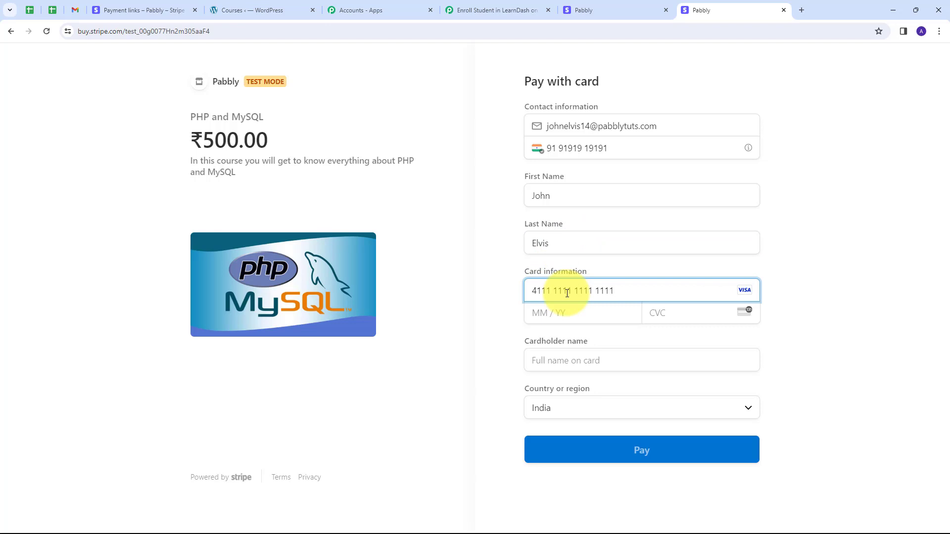
type("0226")
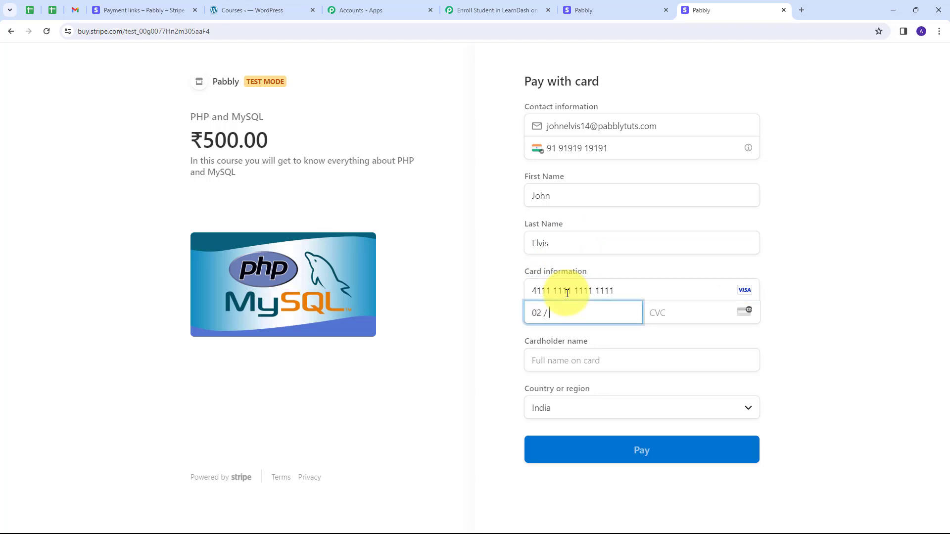
type("123")
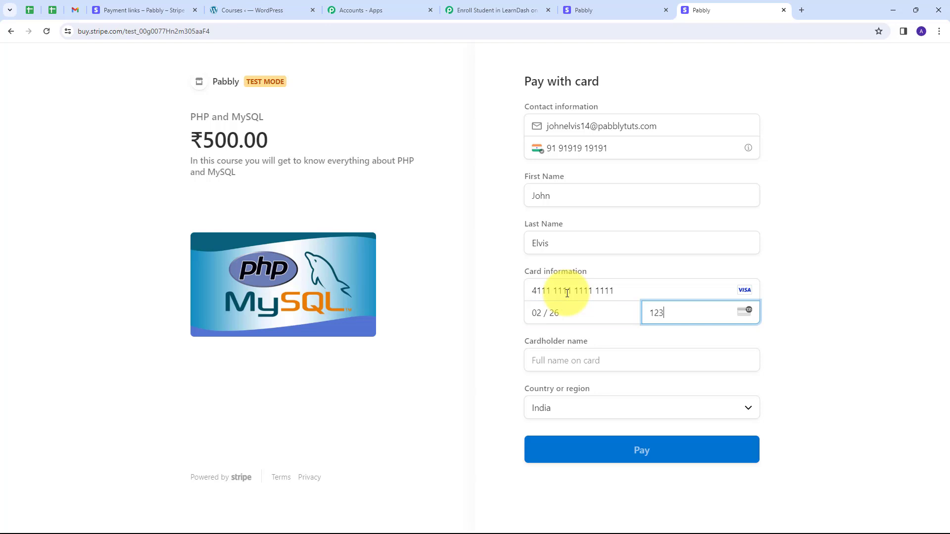
key("Tab")
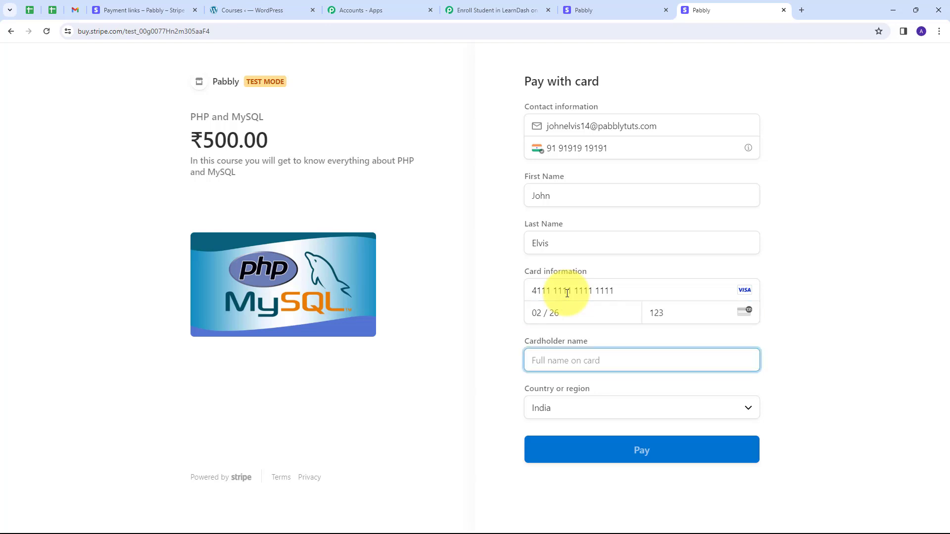
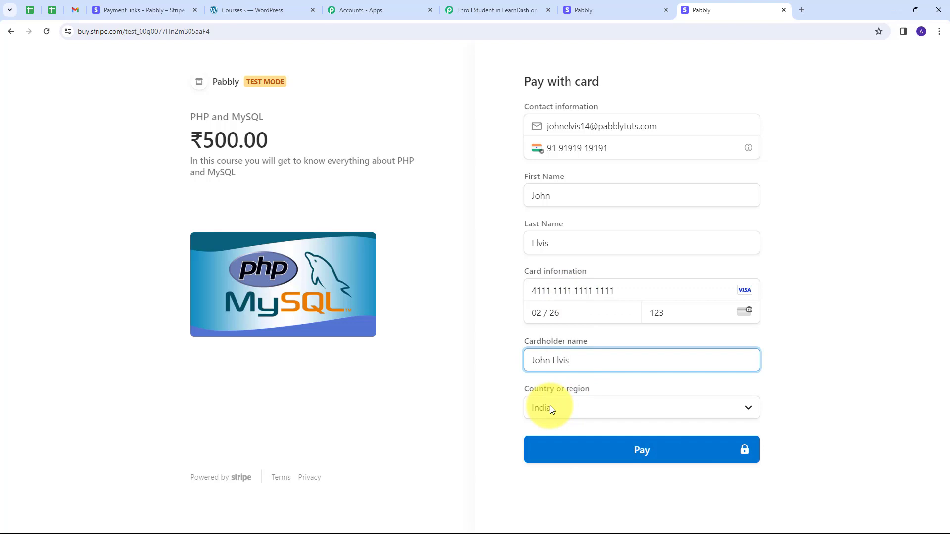
left_click(648, 454)
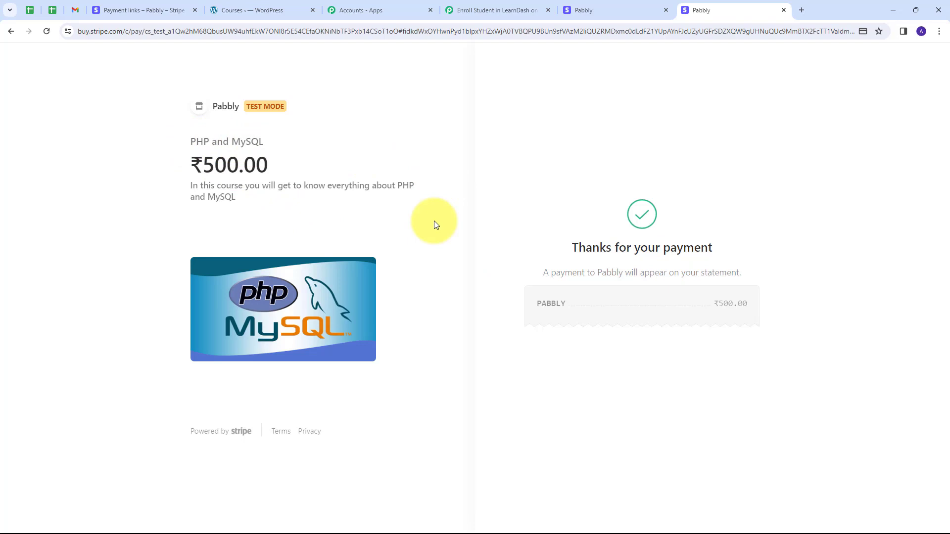
Step: Search WordPress Users for the checkout buyer's name and open their enrolled courses, showing PHP and MySQL
left_click(251, 10)
scroll(60, 286, "down", 5)
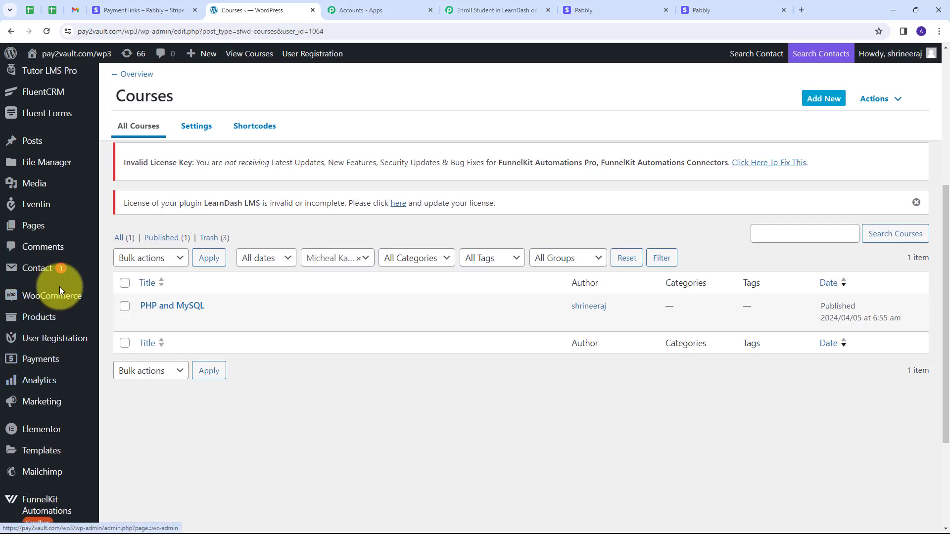
left_click(31, 431)
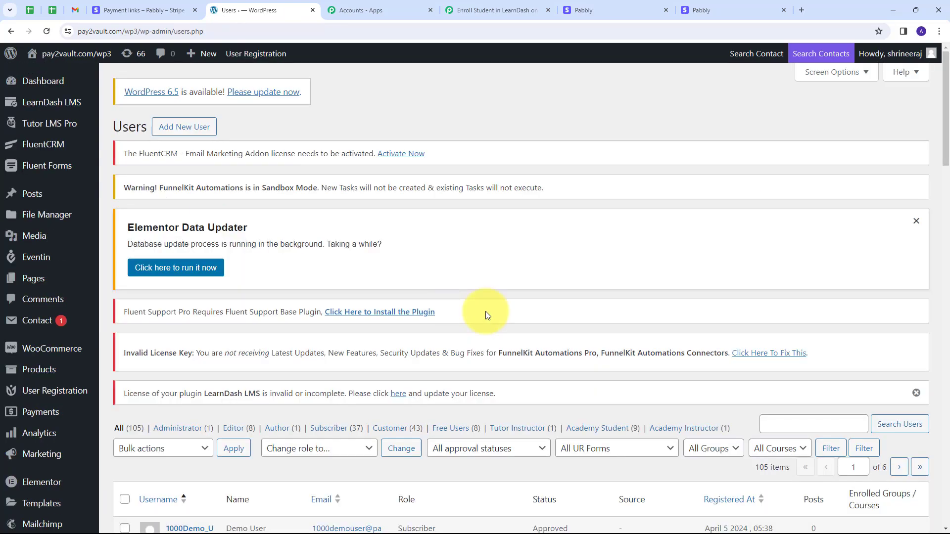
scroll(832, 339, "down", 2)
left_click(794, 327)
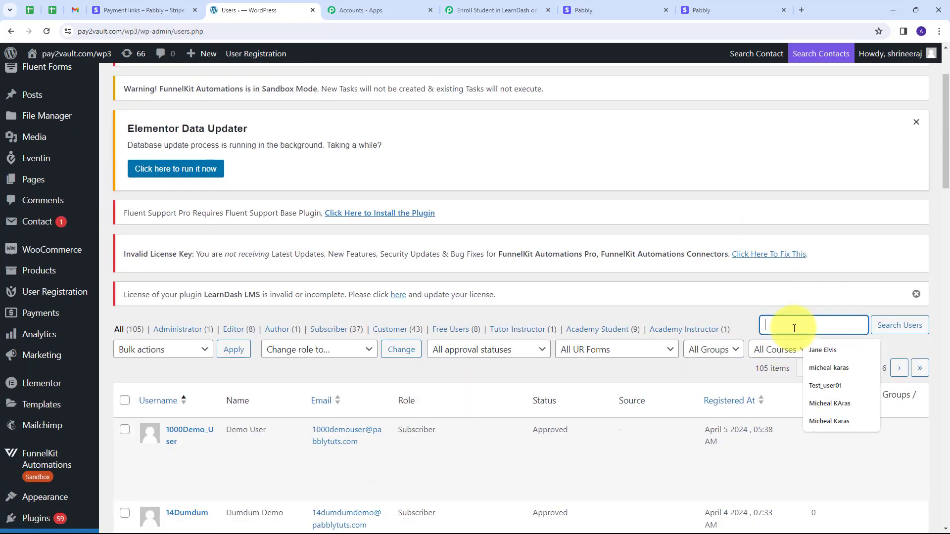
key("Return")
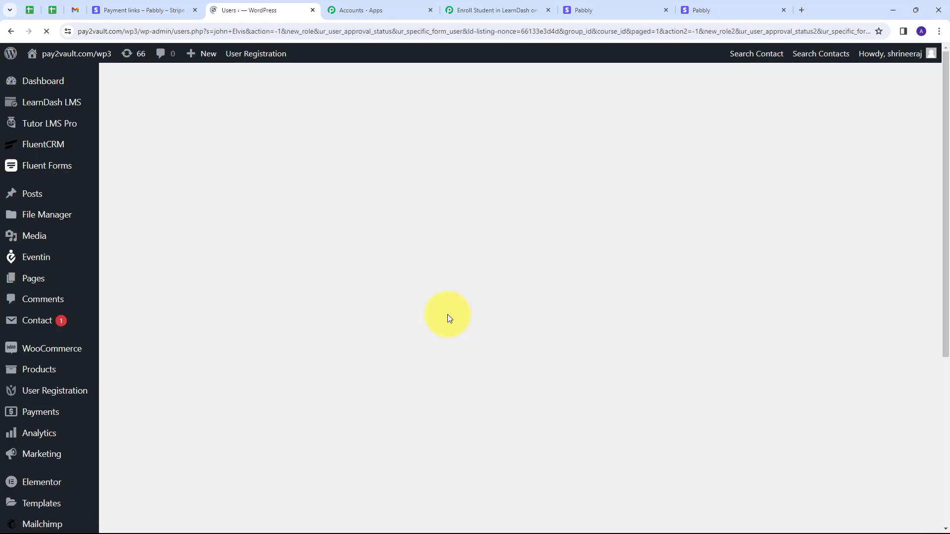
scroll(371, 286, "down", 3)
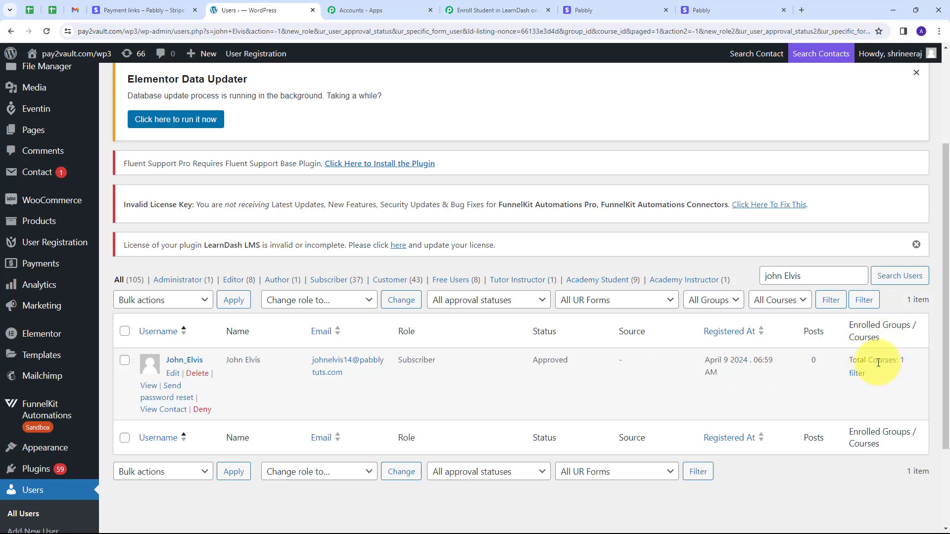
left_click(903, 363)
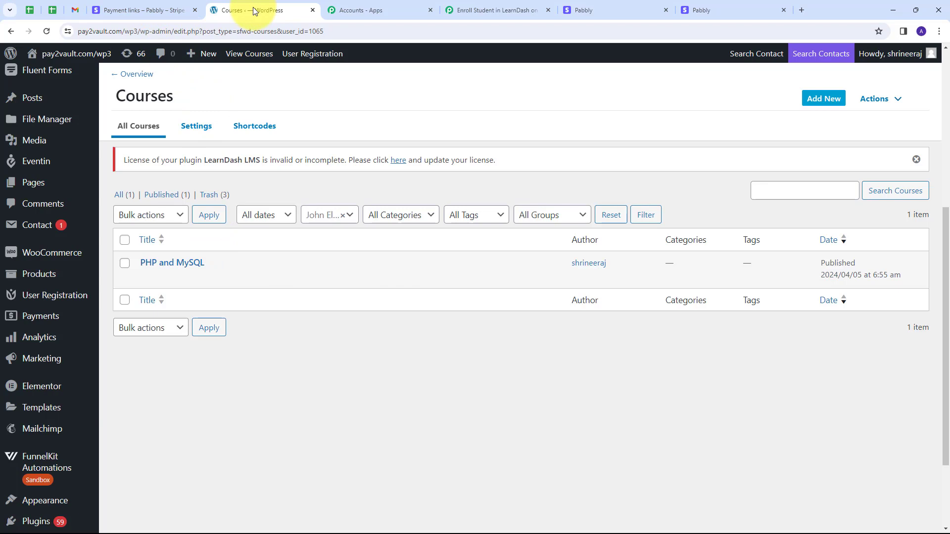
Step: Scroll through the workflow's Stripe, Filter, WordPress and LearnDash Enroll Into Course steps
left_click(494, 9)
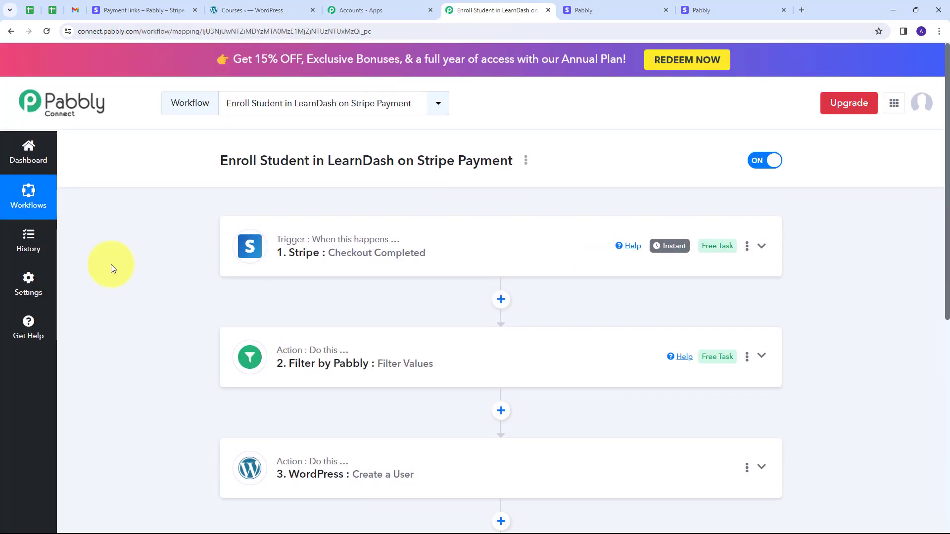
scroll(168, 204, "down", 1)
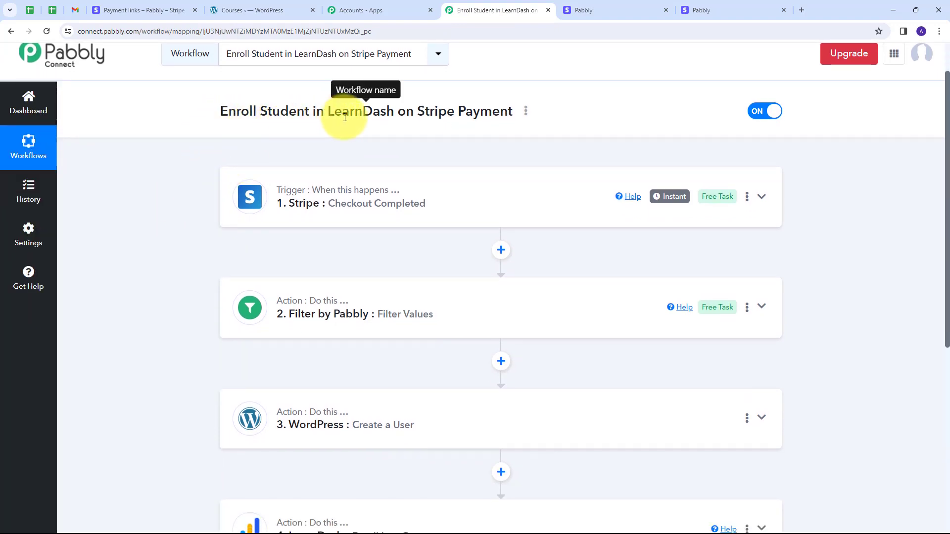
scroll(165, 159, "down", 1)
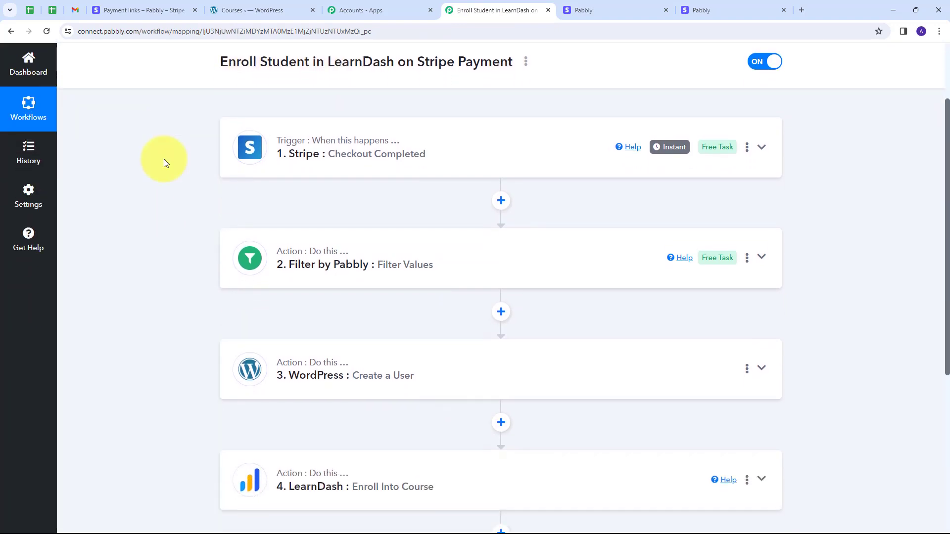
scroll(164, 158, "down", 1)
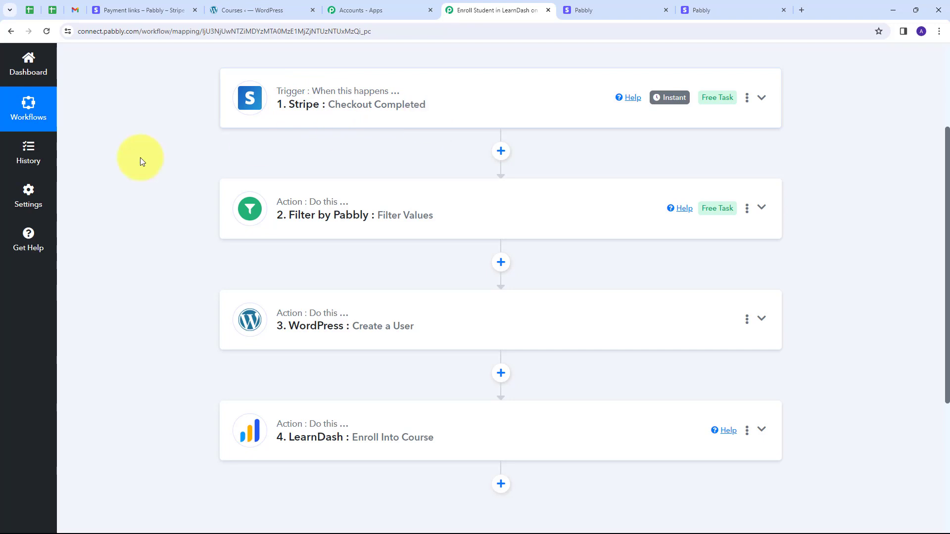
scroll(157, 131, "down", 1)
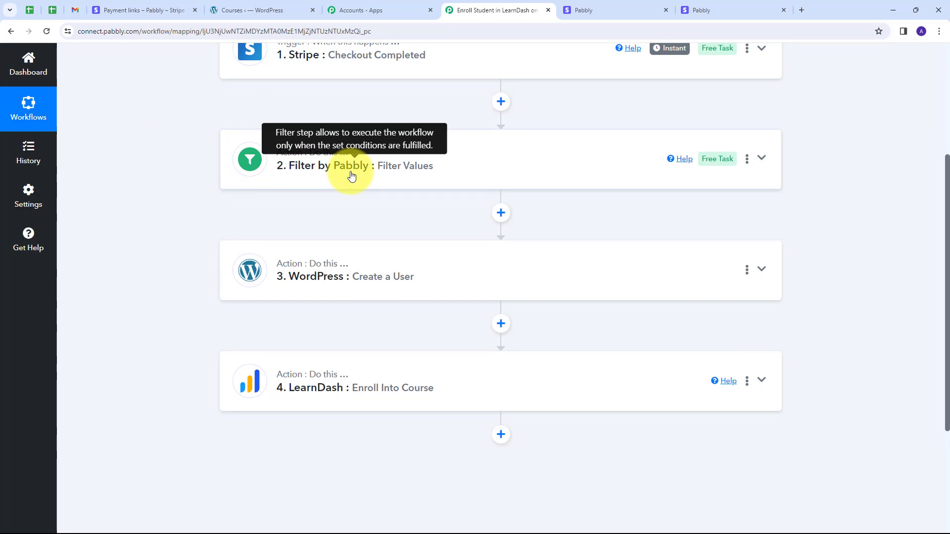
scroll(194, 182, "down", 1)
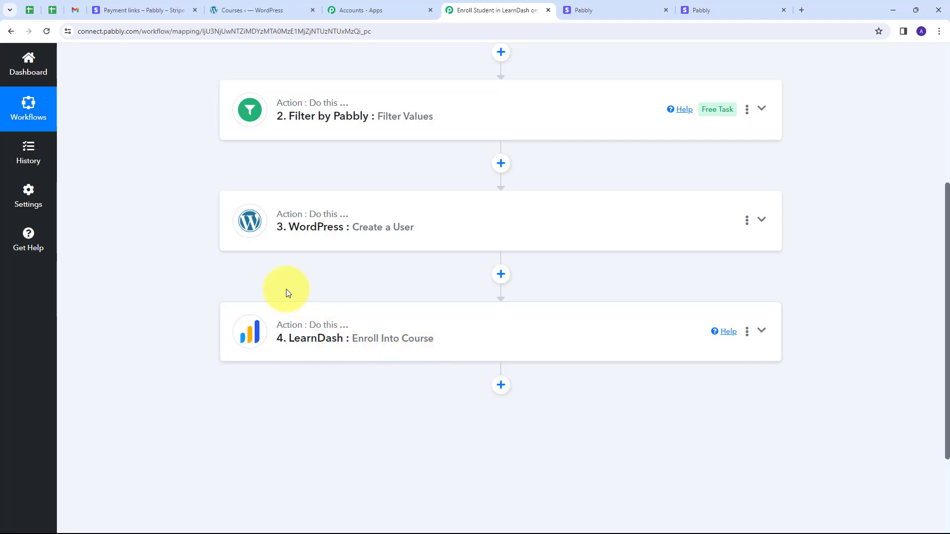
scroll(210, 273, "up", 2)
scroll(198, 280, "up", 3)
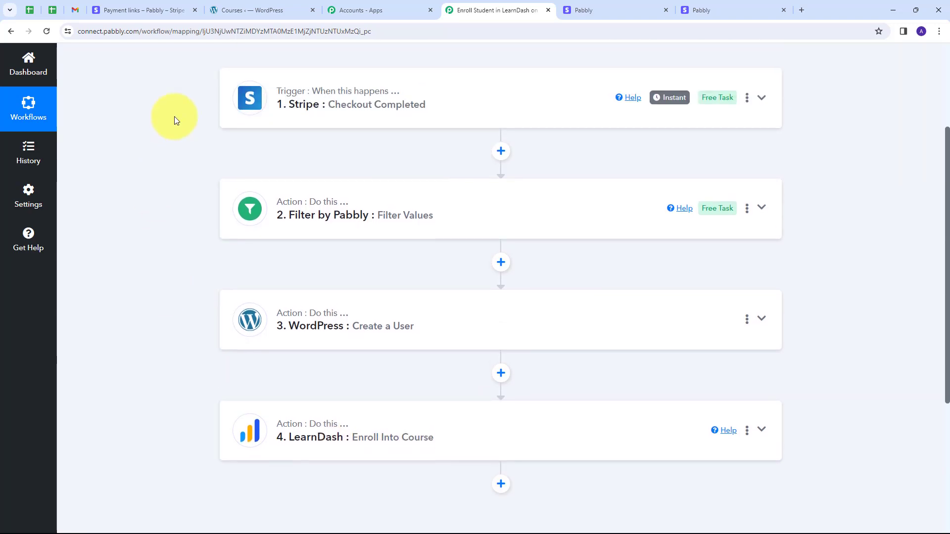